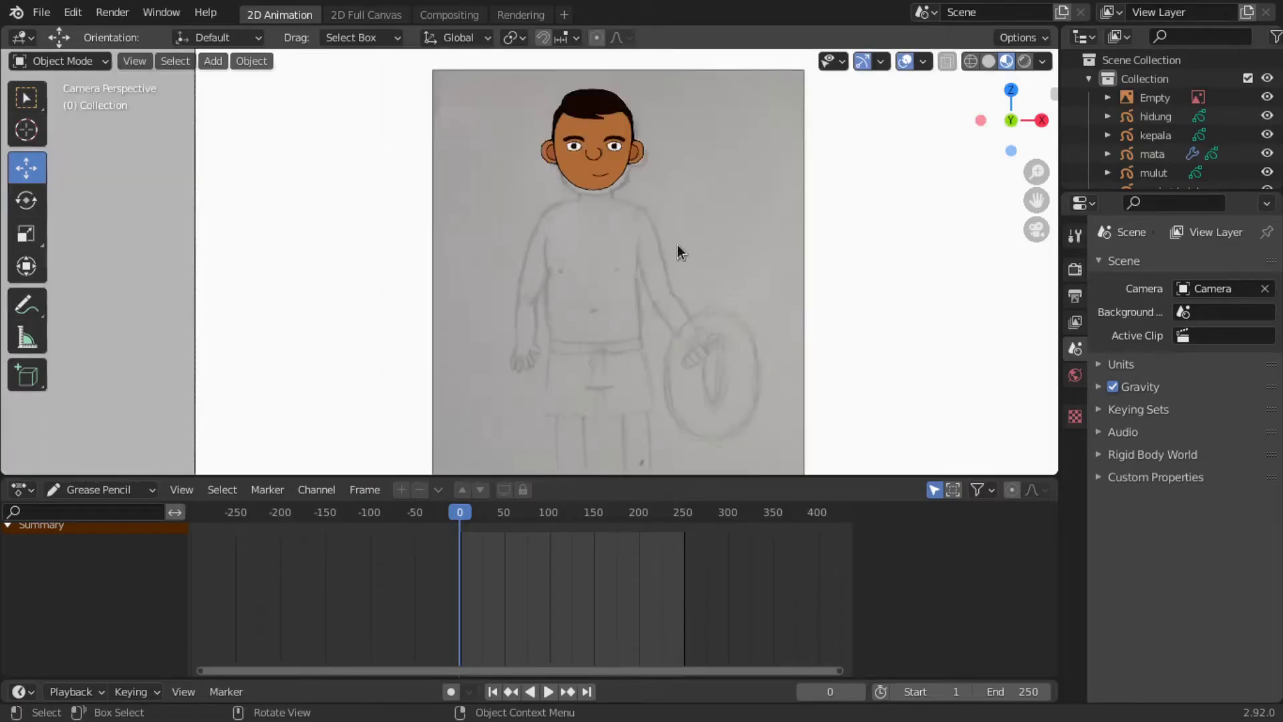
# Step: Add a blank Grease Pencil object named Tubuh with a new active layer
pyautogui.click(213, 61)
pyautogui.moveTo(240, 268)
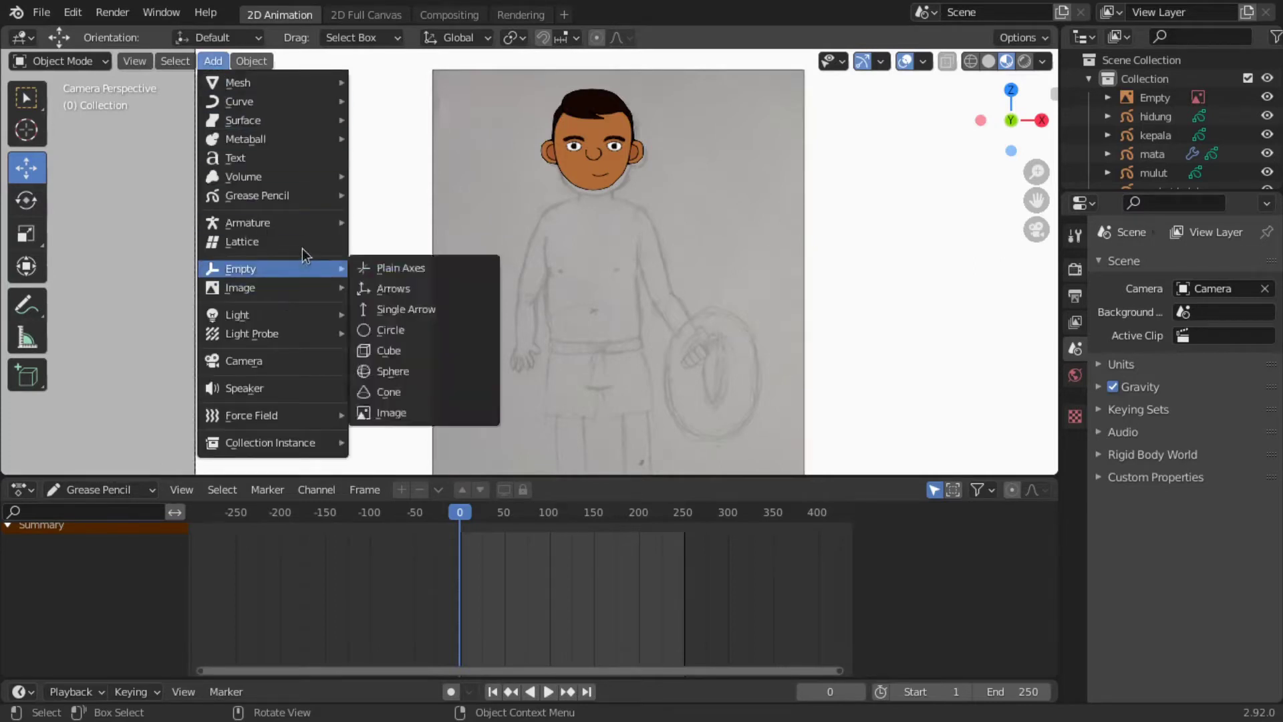
pyautogui.click(383, 195)
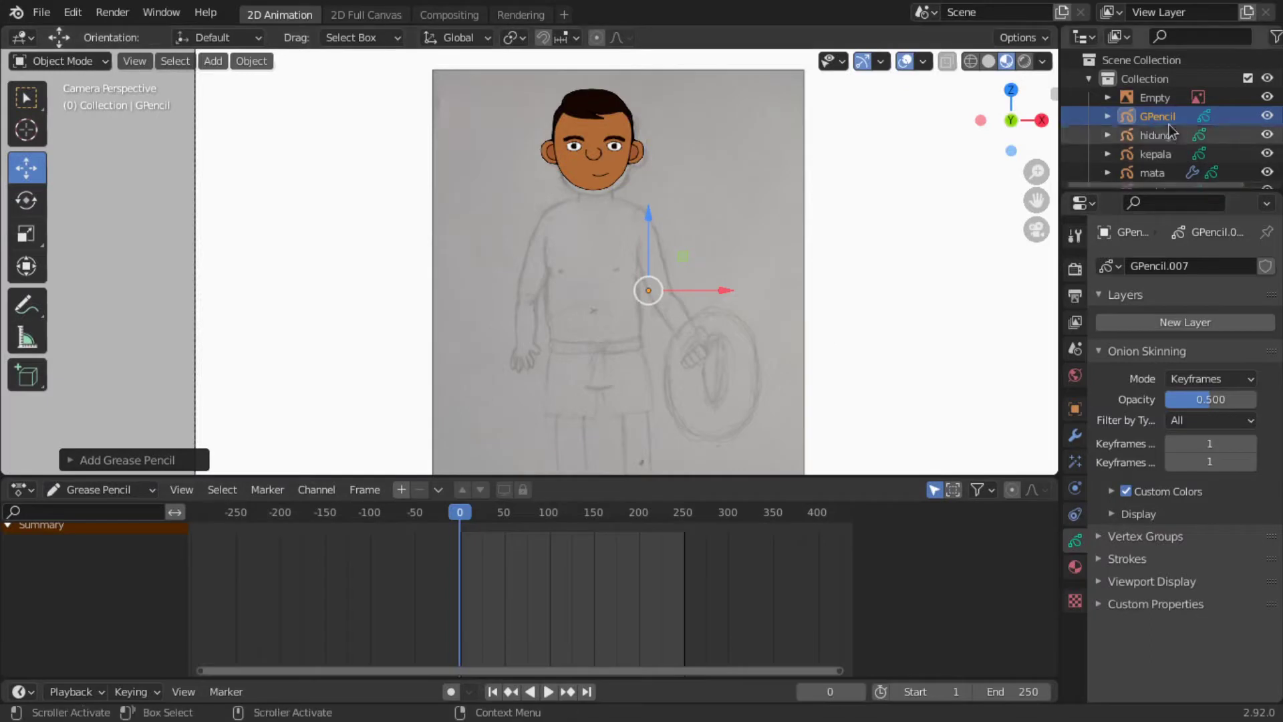
pyautogui.doubleClick(1169, 122)
pyautogui.write('Tubuh')
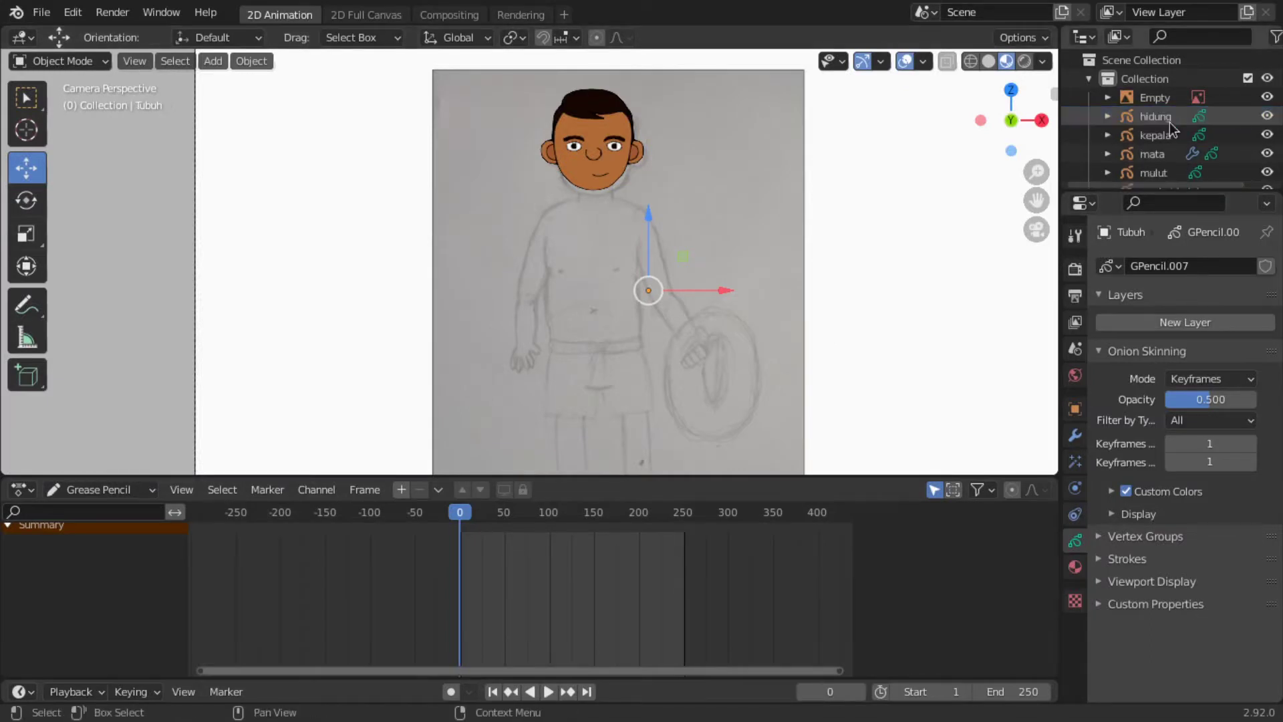
pyautogui.press('Return')
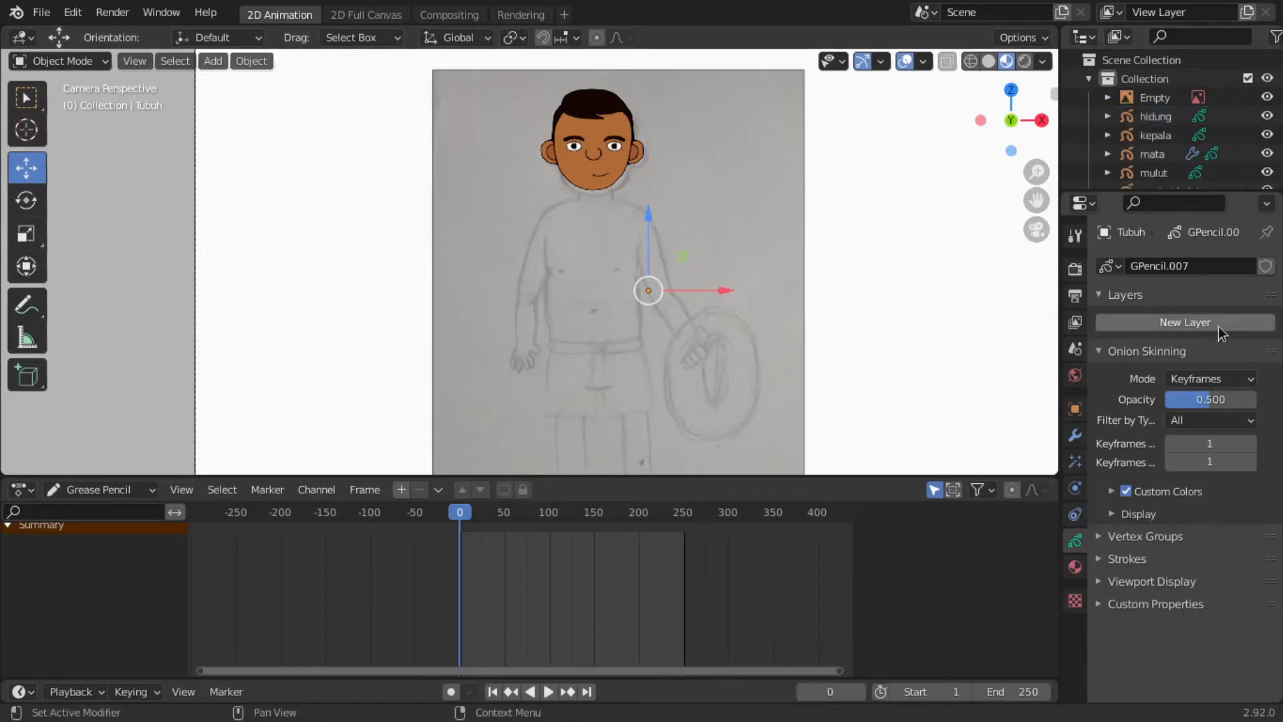
pyautogui.click(1165, 327)
pyautogui.click(1146, 332)
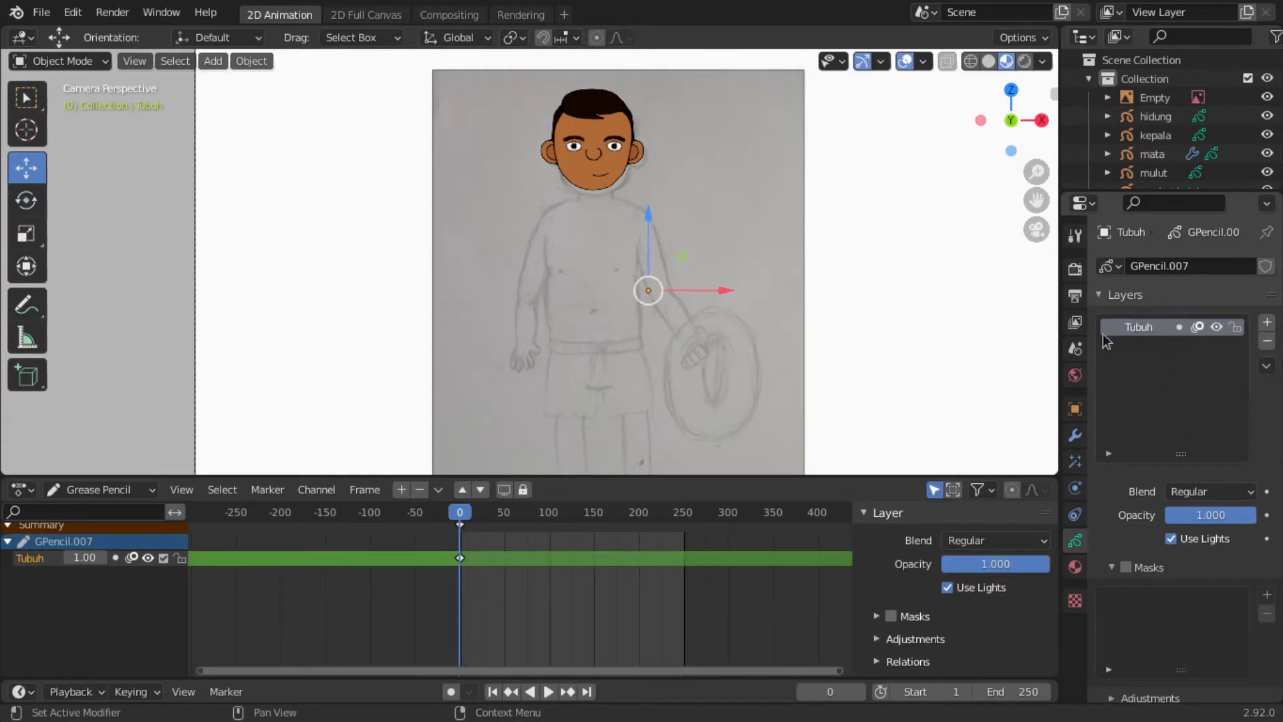
# Step: Create a new material named Baju with a blue fill colour
pyautogui.click(1073, 573)
pyautogui.click(1201, 425)
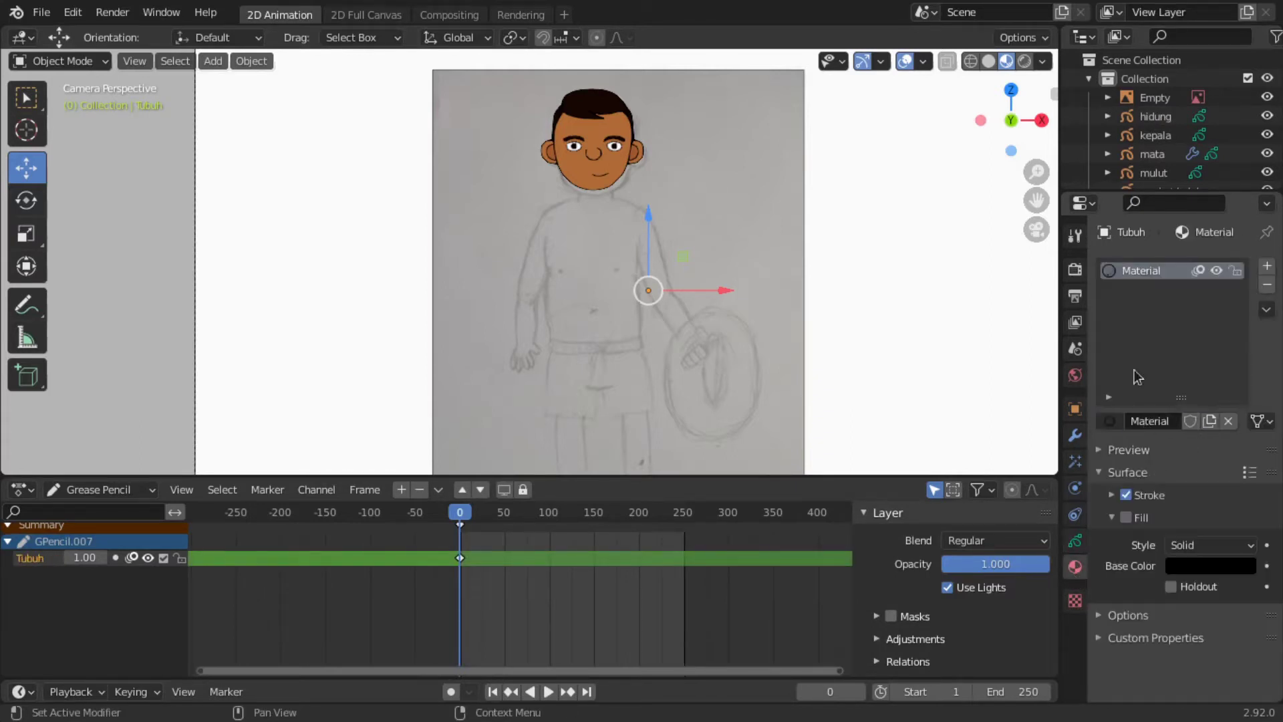
pyautogui.doubleClick(1141, 273)
pyautogui.write('Baju')
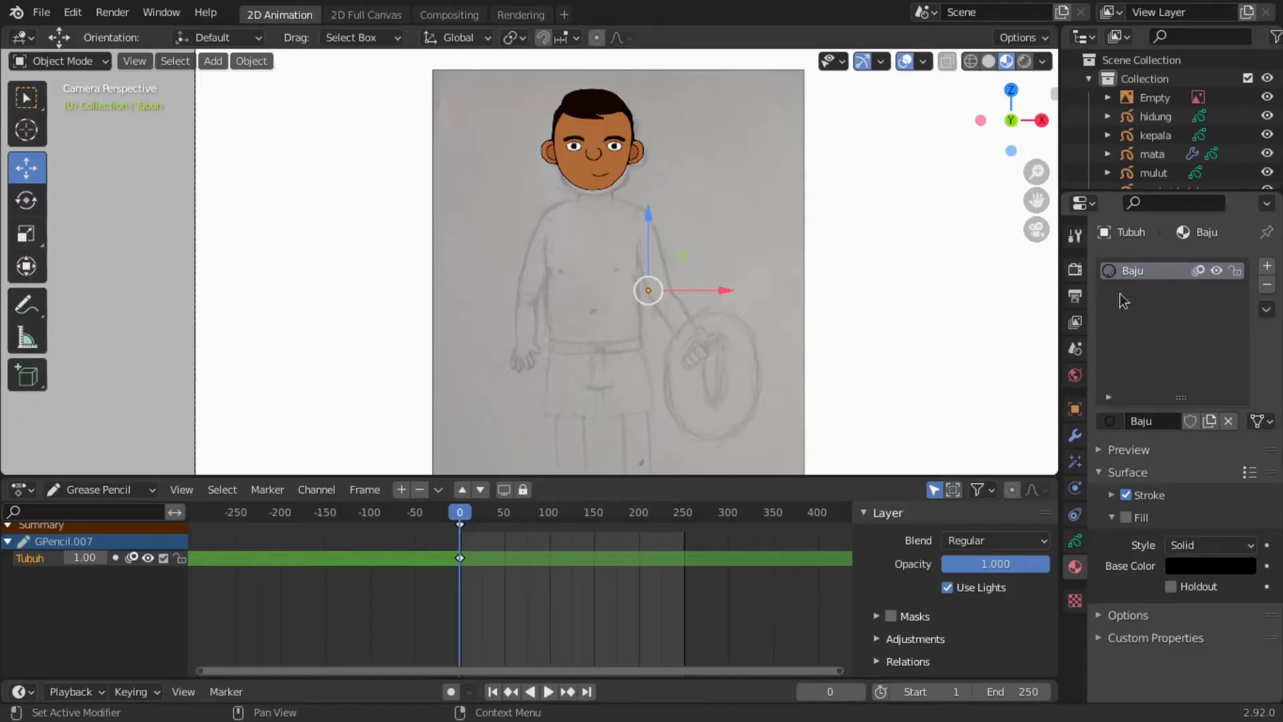
pyautogui.click(1216, 569)
pyautogui.moveTo(1158, 370); pyautogui.dragTo(1201, 354)
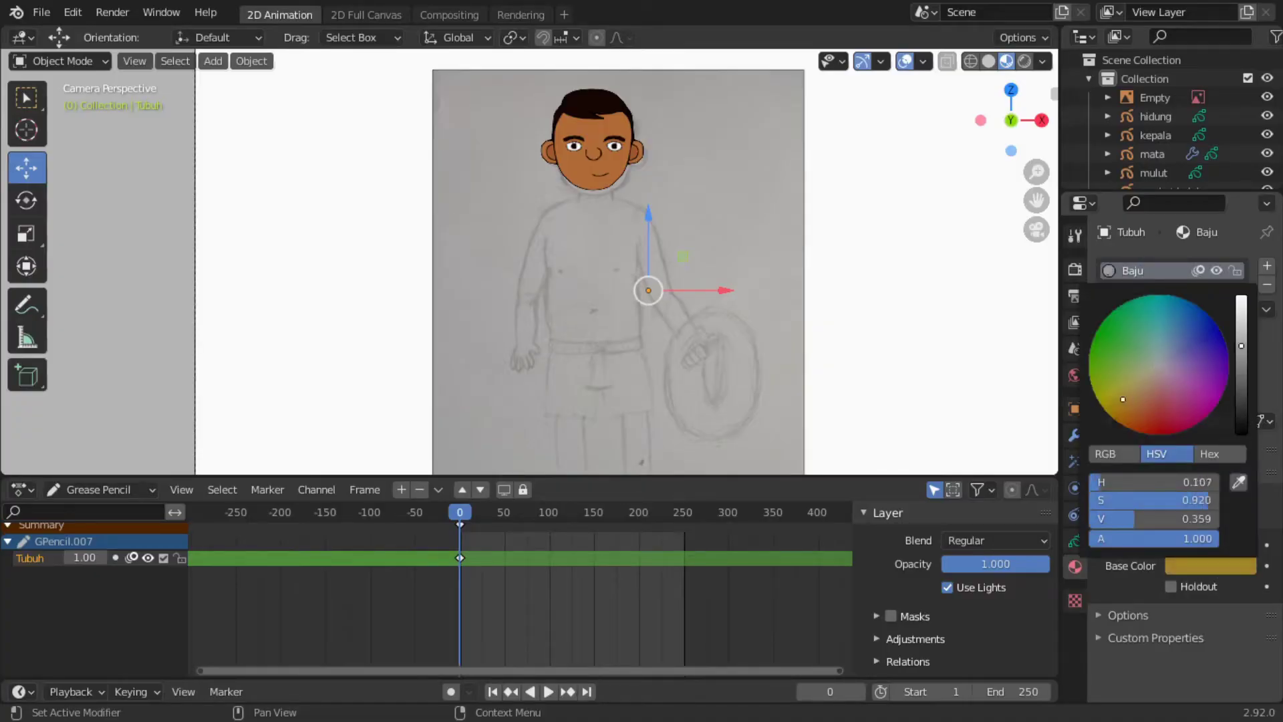
pyautogui.scroll(5, 747, 335)
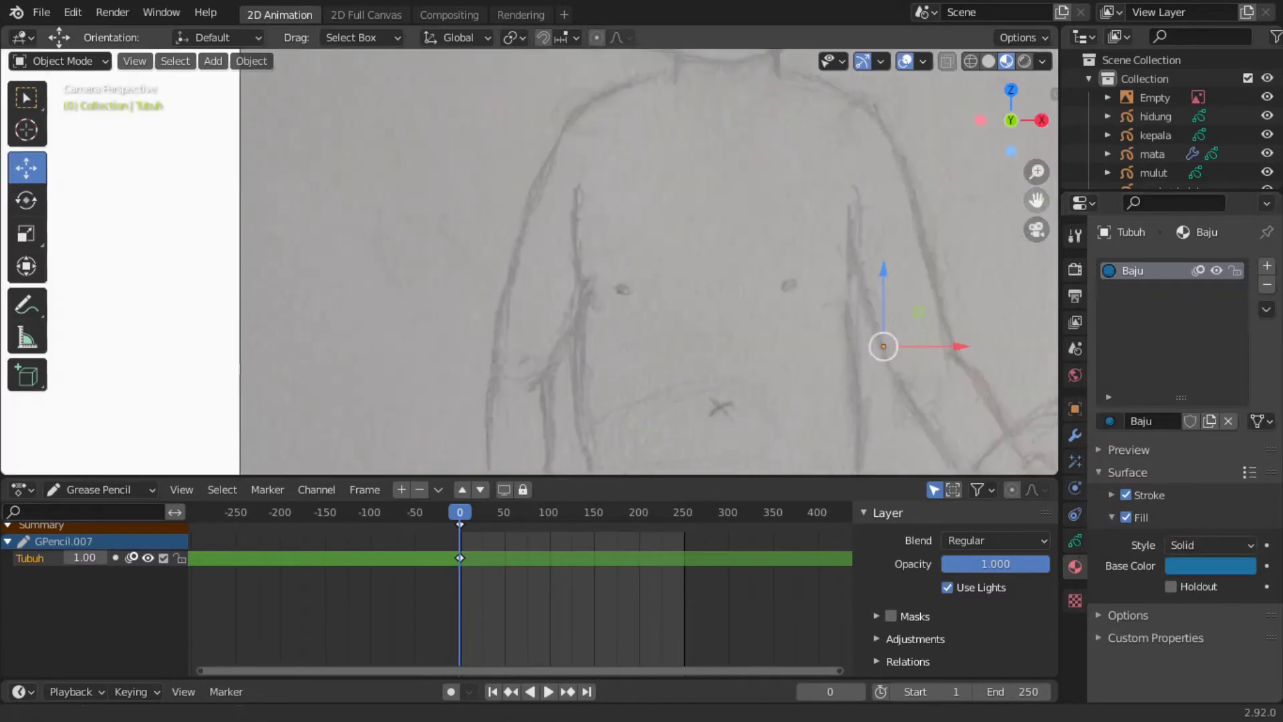
pyautogui.scroll(-3, 747, 334)
pyautogui.click(1074, 540)
pyautogui.click(60, 60)
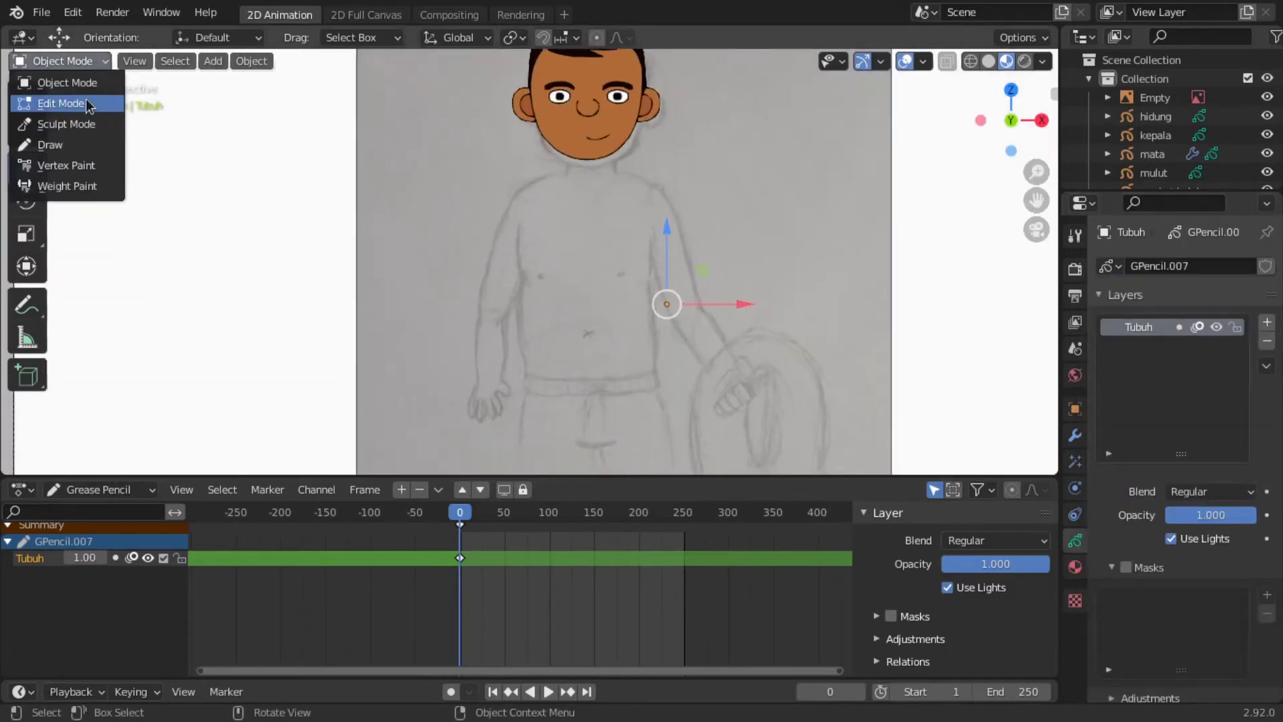
# Step: Draw a blue filled box over the sketch's torso with the Box tool
pyautogui.click(64, 147)
pyautogui.scroll(-3, 21, 343)
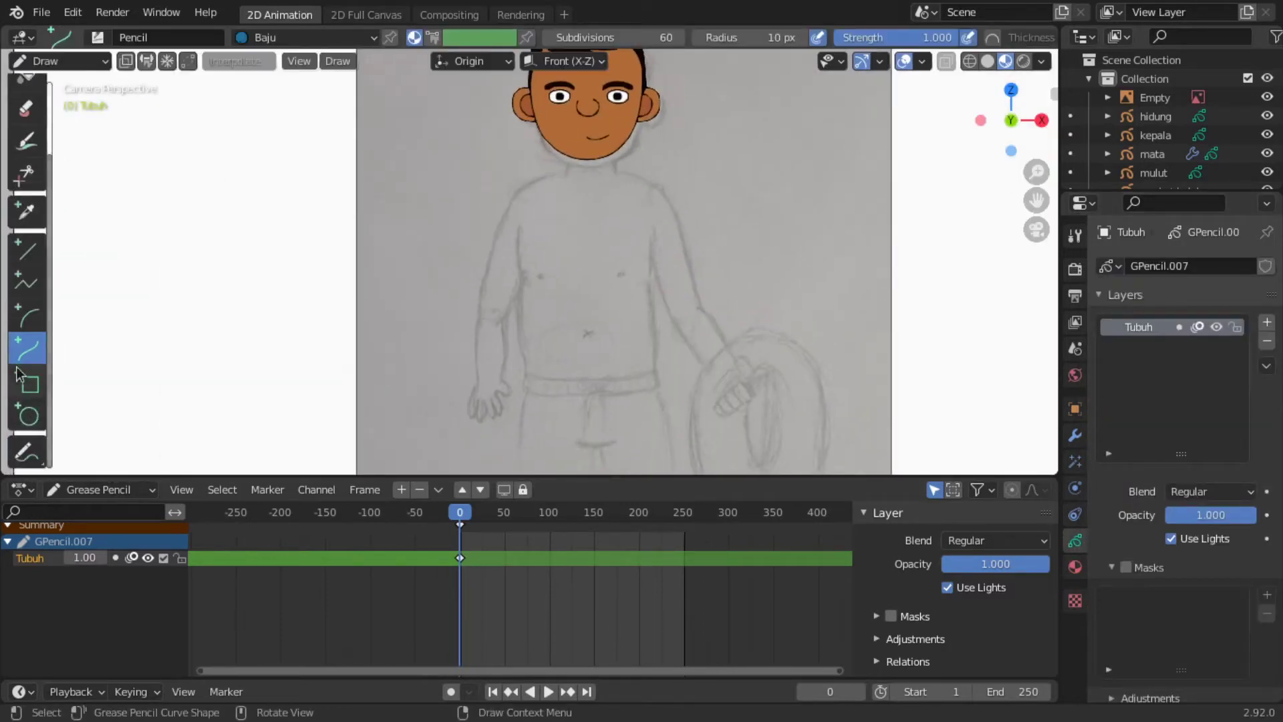
pyautogui.click(28, 383)
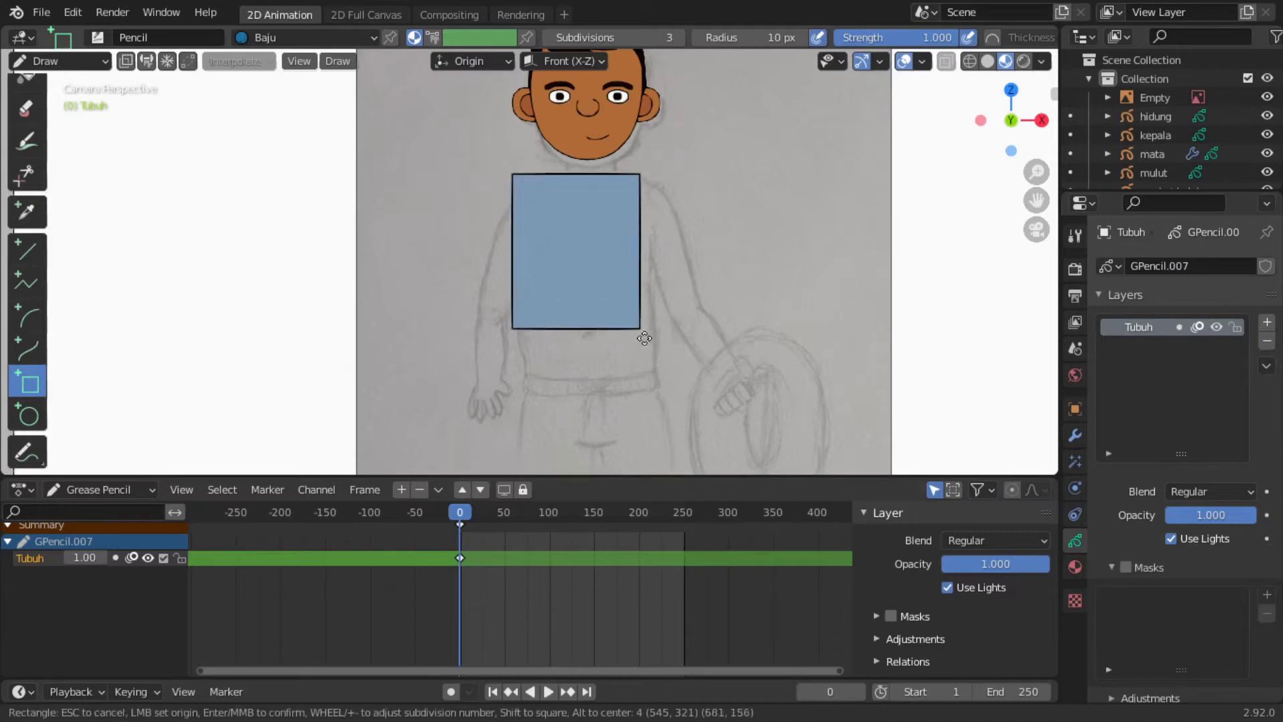
pyautogui.moveTo(511, 173); pyautogui.dragTo(670, 385)
pyautogui.press('Return')
# Step: Sculpt the box, bending its top-left toward the shoulder and straightening the left edge
pyautogui.click(60, 61)
pyautogui.click(60, 102)
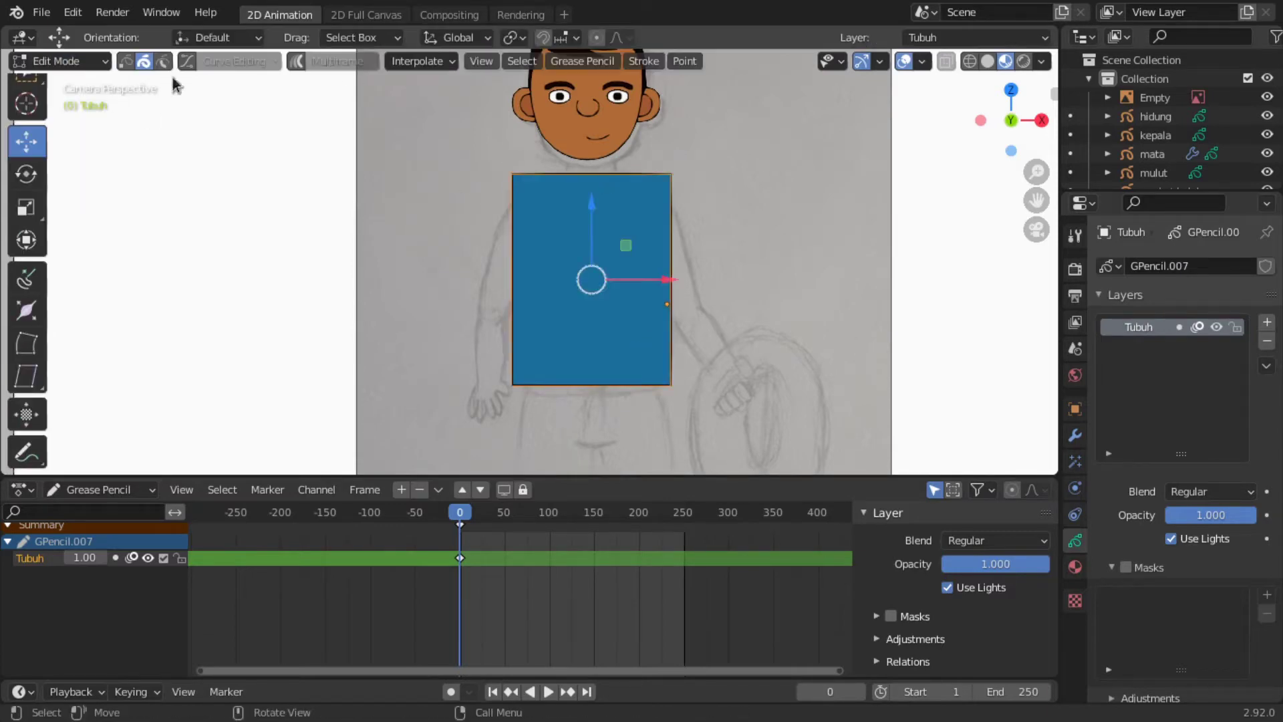
pyautogui.hotkey('ctrl', 'Tab')
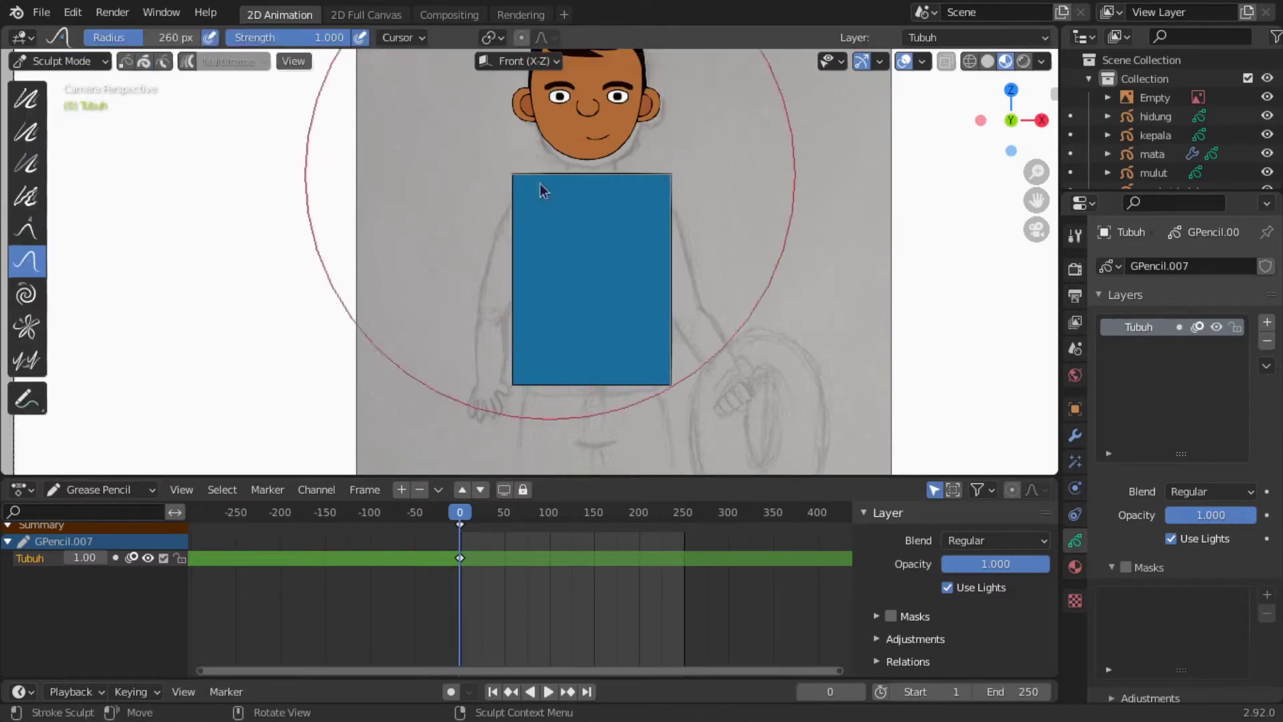
pyautogui.press('f')
pyautogui.click(494, 228)
pyautogui.moveTo(494, 222)
pyautogui.mouseDown()
pyautogui.moveTo(691, 171)
pyautogui.moveTo(583, 191)
pyautogui.moveTo(610, 207)
pyautogui.moveTo(533, 205)
pyautogui.moveTo(621, 219)
pyautogui.moveTo(532, 346)
pyautogui.moveTo(620, 382)
pyautogui.moveTo(644, 343)
pyautogui.moveTo(575, 295)
pyautogui.mouseUp()
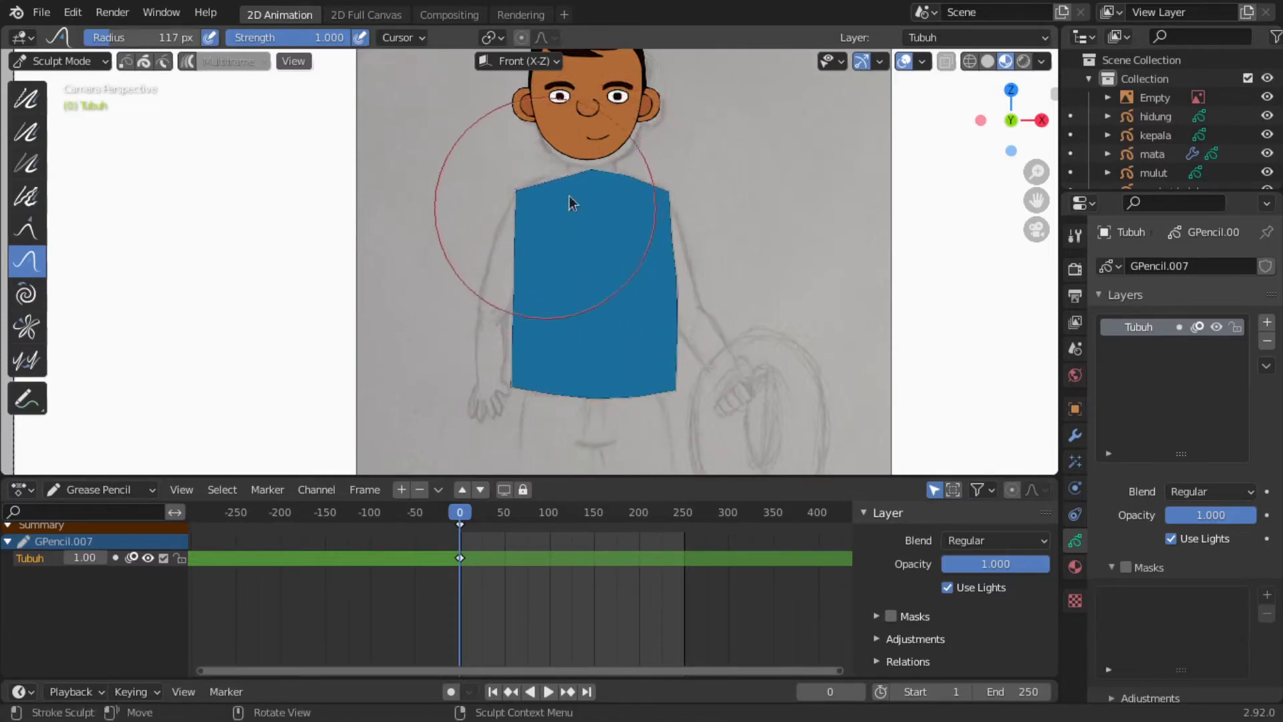
pyautogui.scroll(-4, 572, 177)
pyautogui.moveTo(538, 186)
pyautogui.mouseDown()
pyautogui.moveTo(518, 330)
pyautogui.moveTo(527, 394)
pyautogui.mouseUp()
# Step: Subdivide all points of the shirt outline for smoother sculpting
pyautogui.press('Tab')
pyautogui.press('a')
pyautogui.rightClick(727, 250)
pyautogui.click(742, 261)
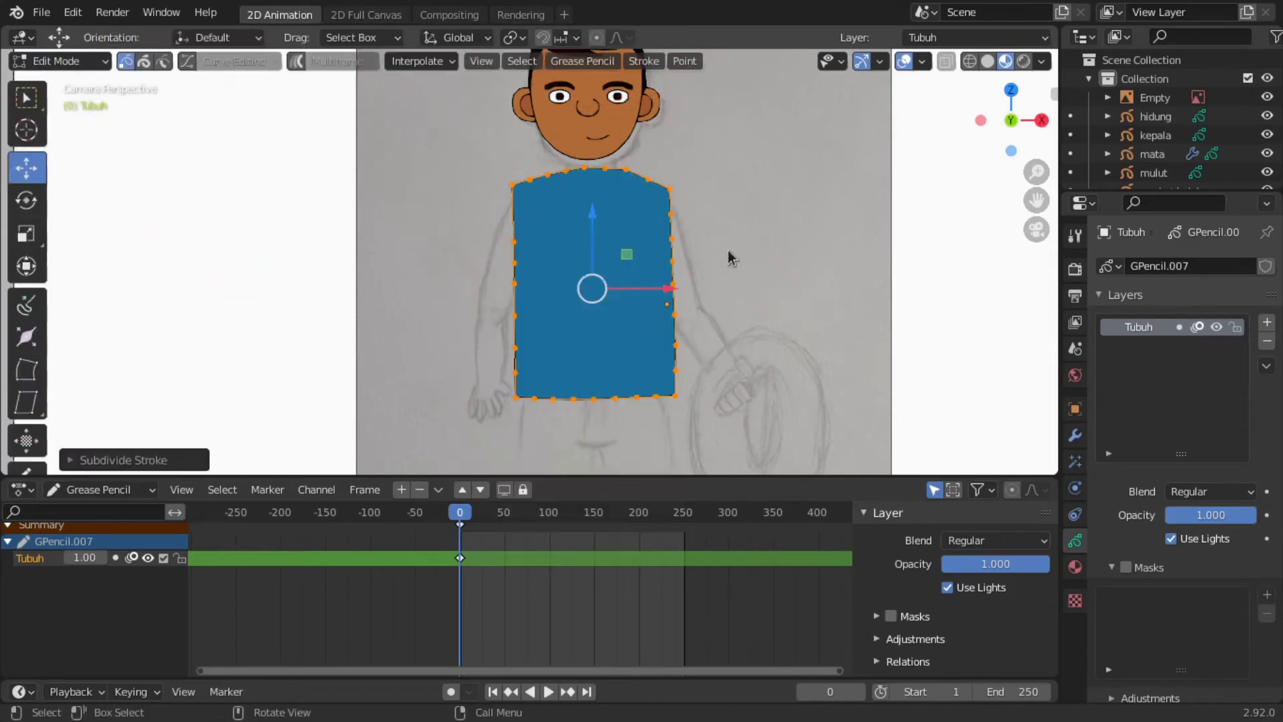
pyautogui.press('Tab')
pyautogui.scroll(3, 739, 126)
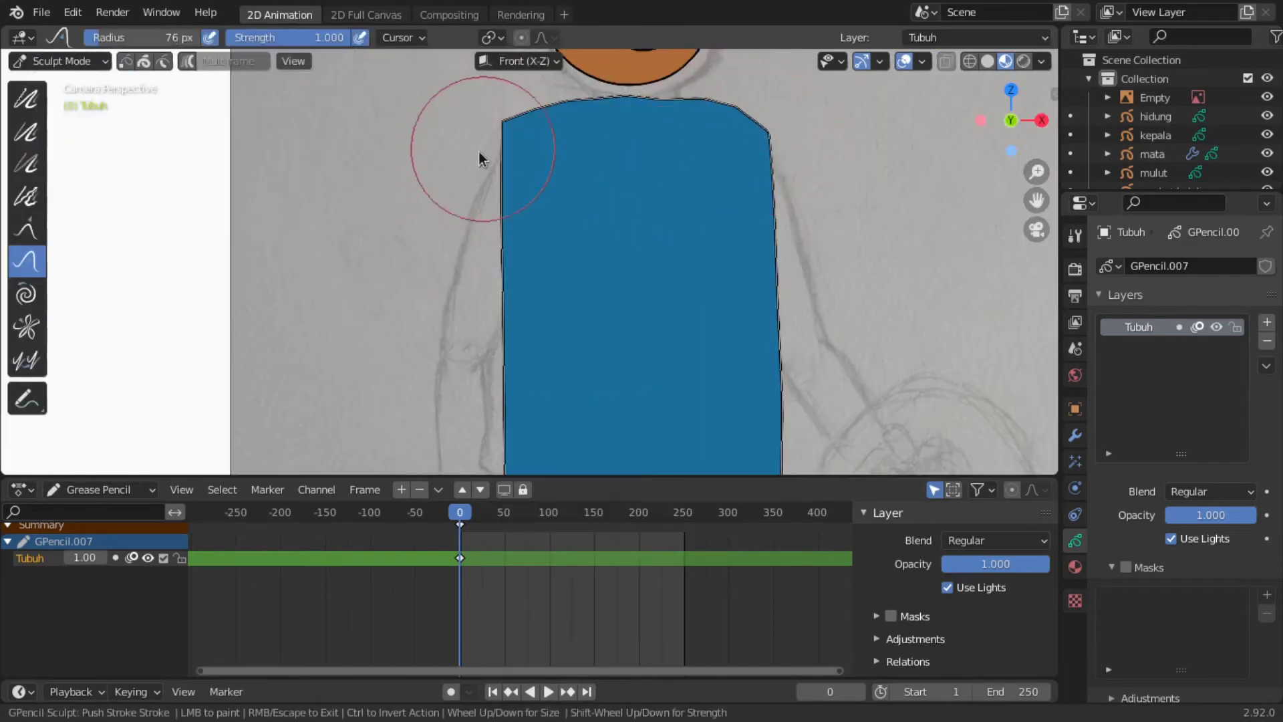
pyautogui.scroll(-2, 553, 398)
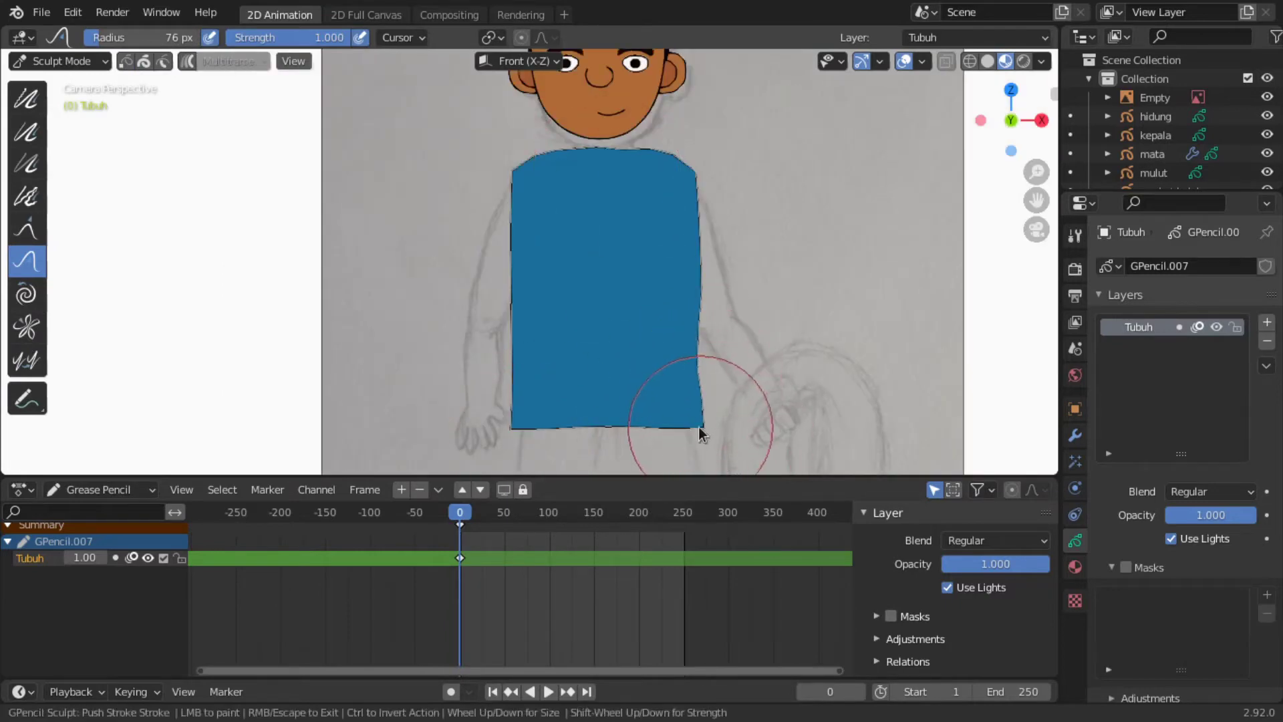
# Step: Subdivide the outline again and reshape the shirt's left edge
pyautogui.press('Tab')
pyautogui.rightClick(688, 252)
pyautogui.click(688, 249)
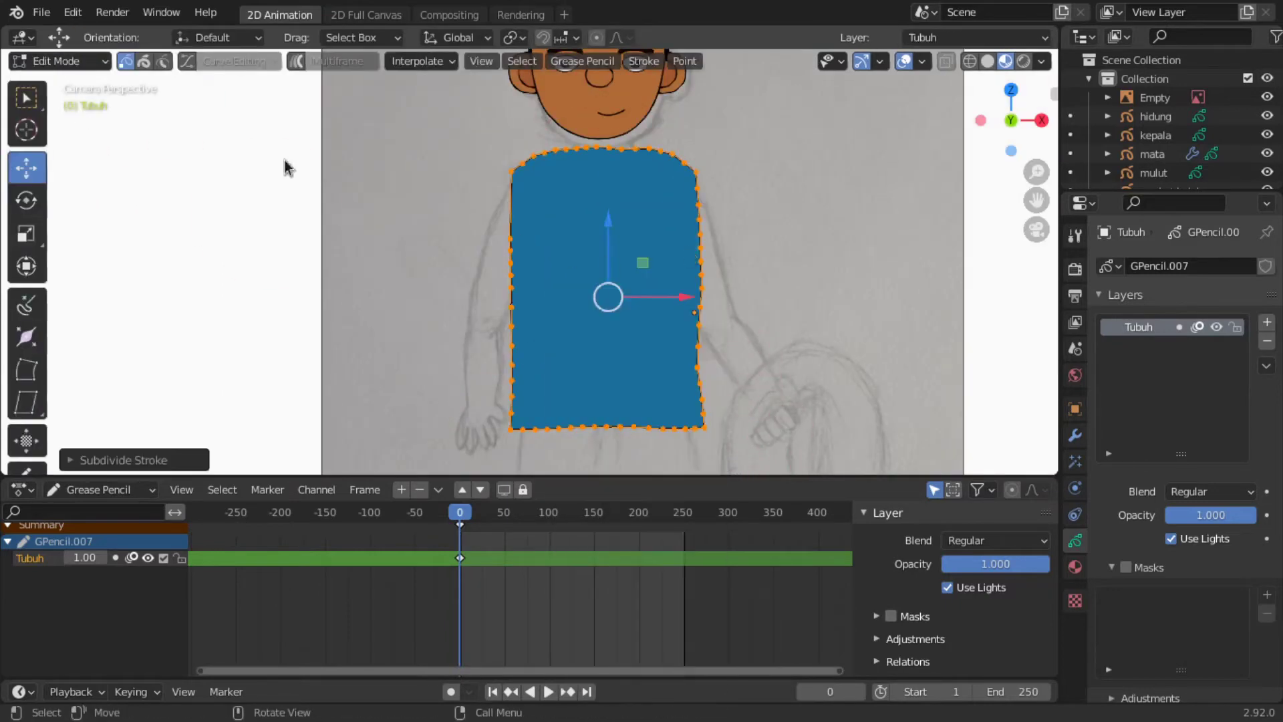
pyautogui.press('Tab')
pyautogui.moveTo(550, 258); pyautogui.dragTo(521, 328)
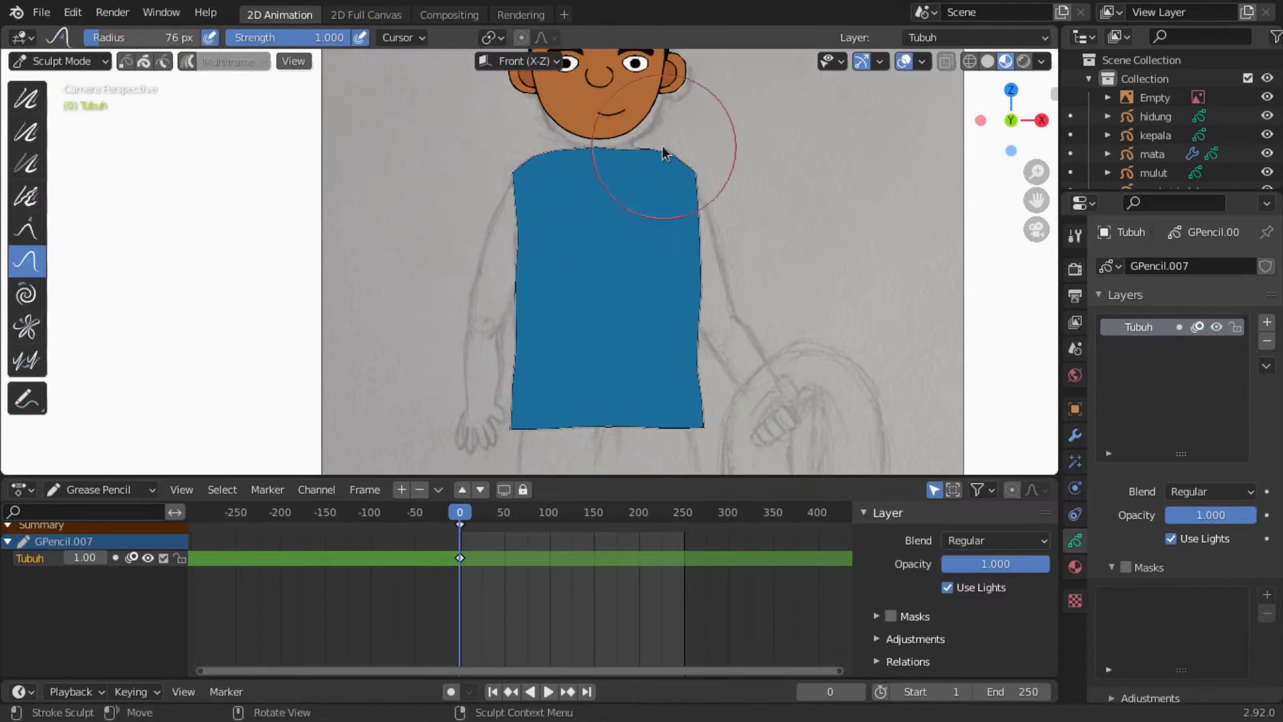
pyautogui.scroll(3, 665, 158)
pyautogui.press('Tab')
pyautogui.click(61, 60)
# Step: Add a Leher layer and assign the kulit skin material for Arc drawing
pyautogui.click(67, 144)
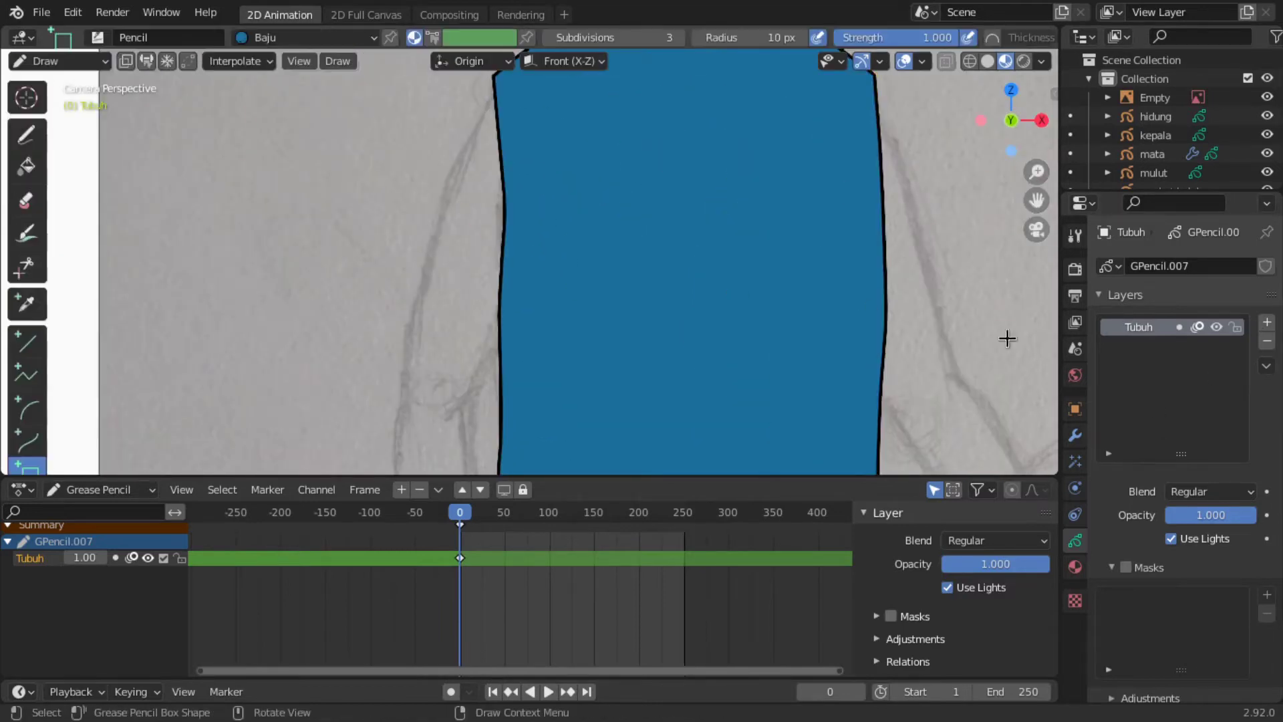
pyautogui.click(1260, 324)
pyautogui.doubleClick(1146, 329)
pyautogui.write('Leher')
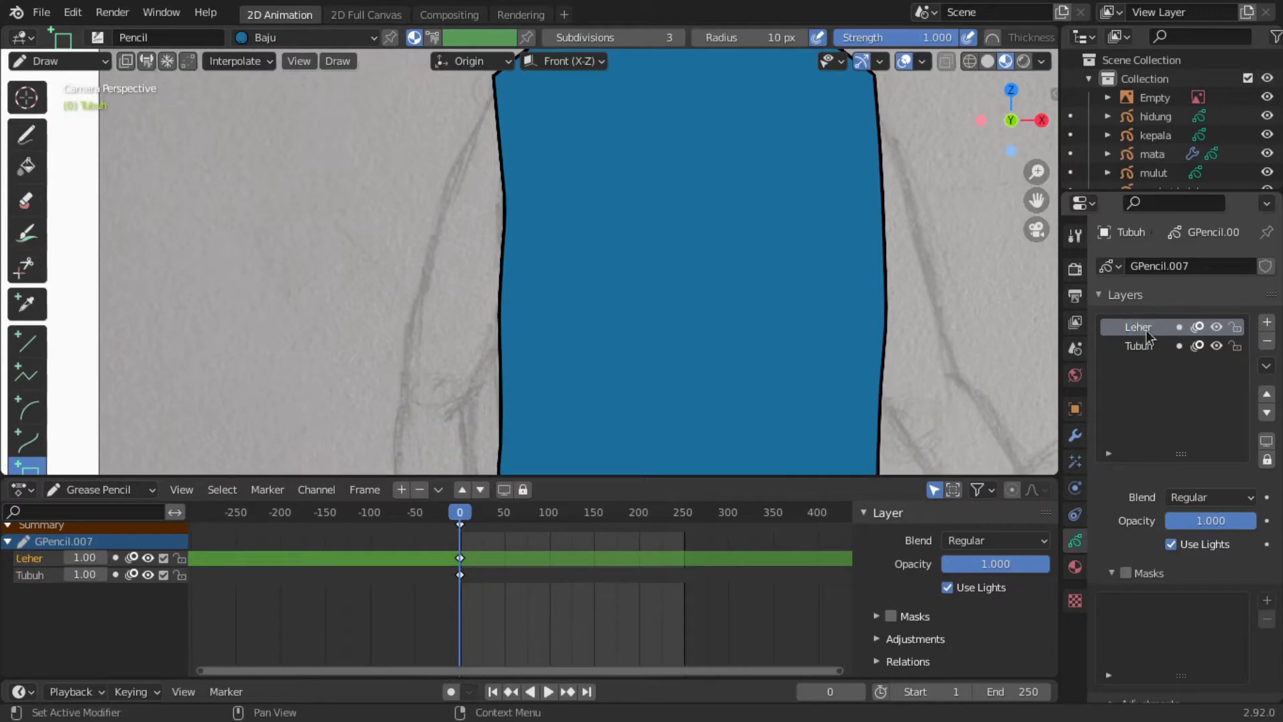
pyautogui.press('Home')
pyautogui.click(27, 408)
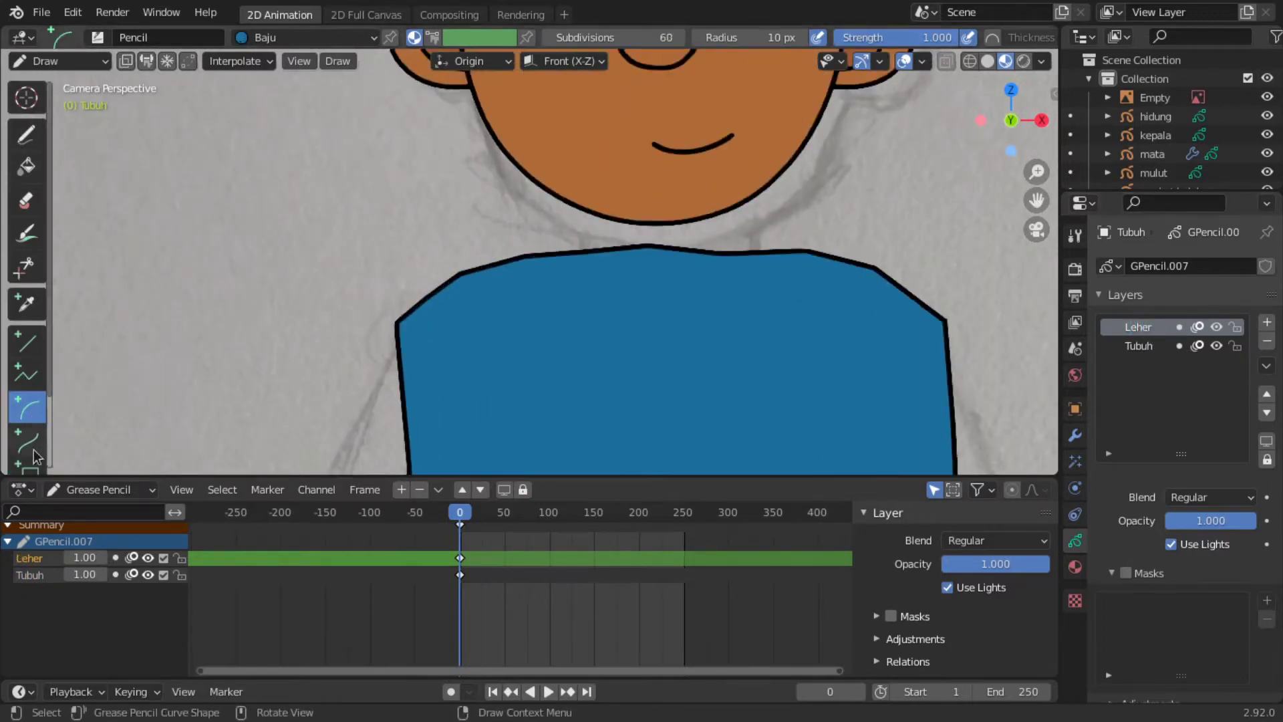
pyautogui.click(1074, 567)
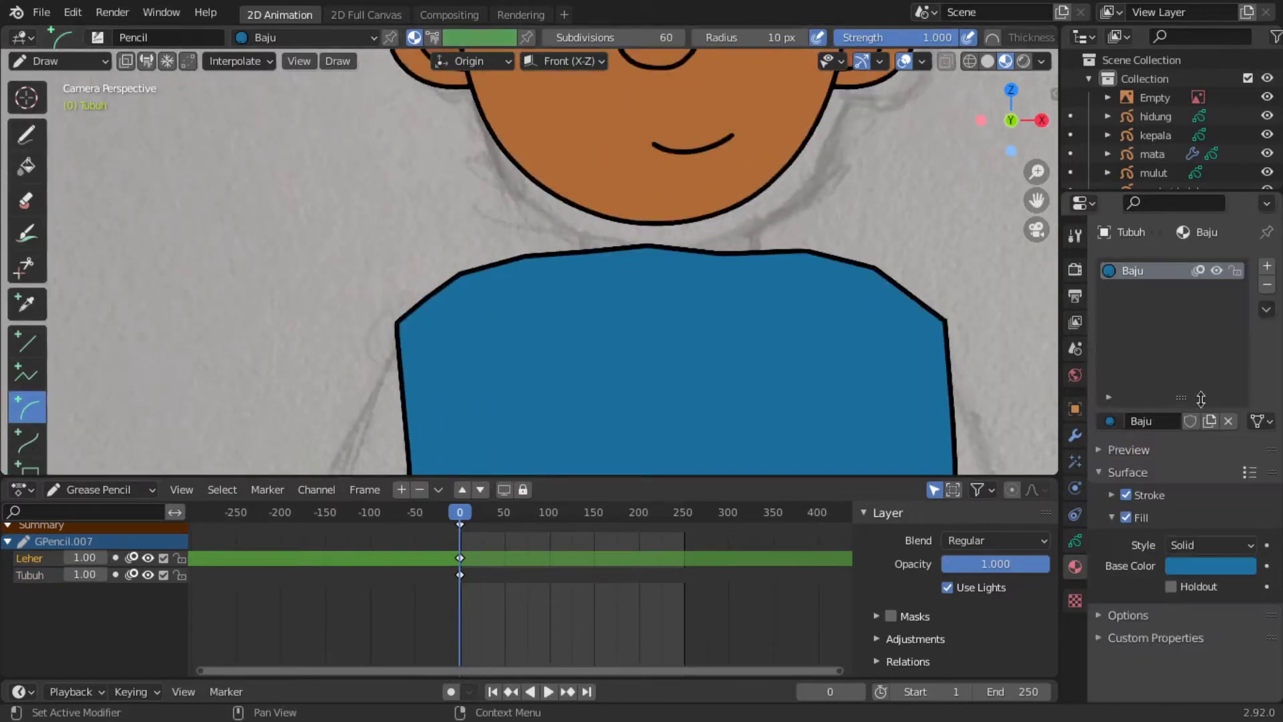
pyautogui.click(1111, 422)
pyautogui.click(1070, 504)
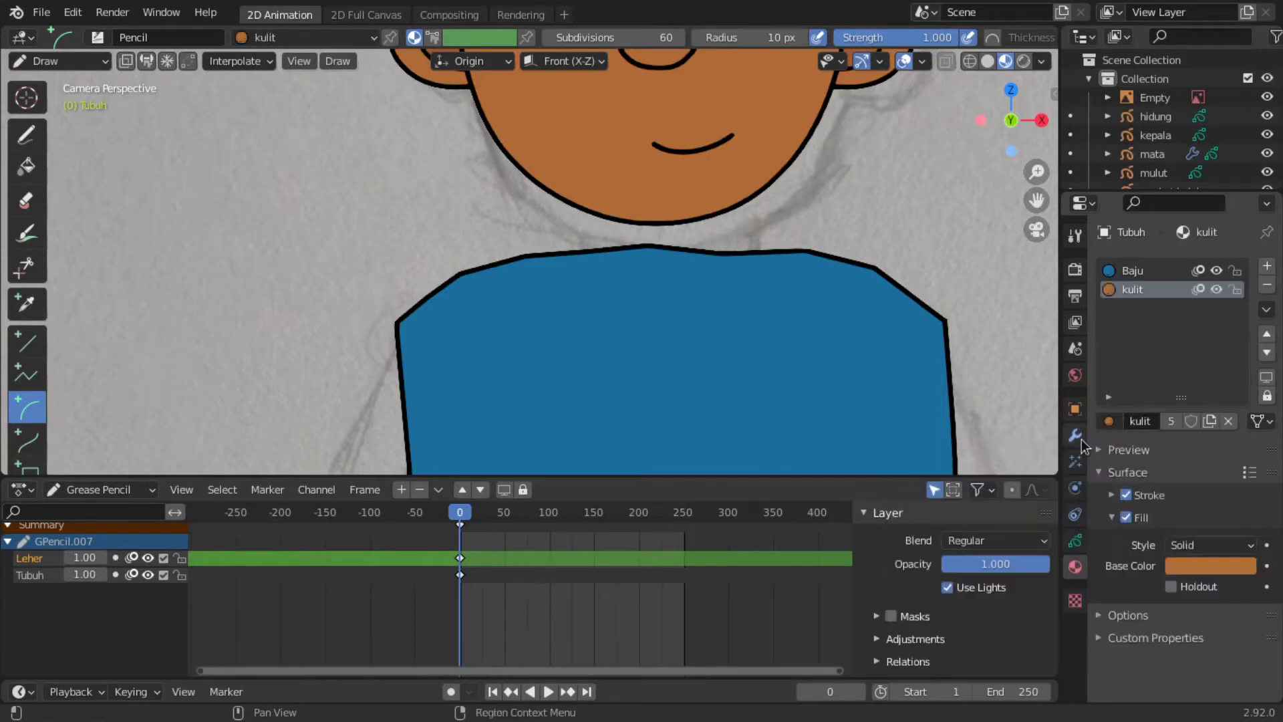
# Step: Draw the neck outline from the chin down and back up to the chin
pyautogui.moveTo(613, 202); pyautogui.dragTo(601, 283)
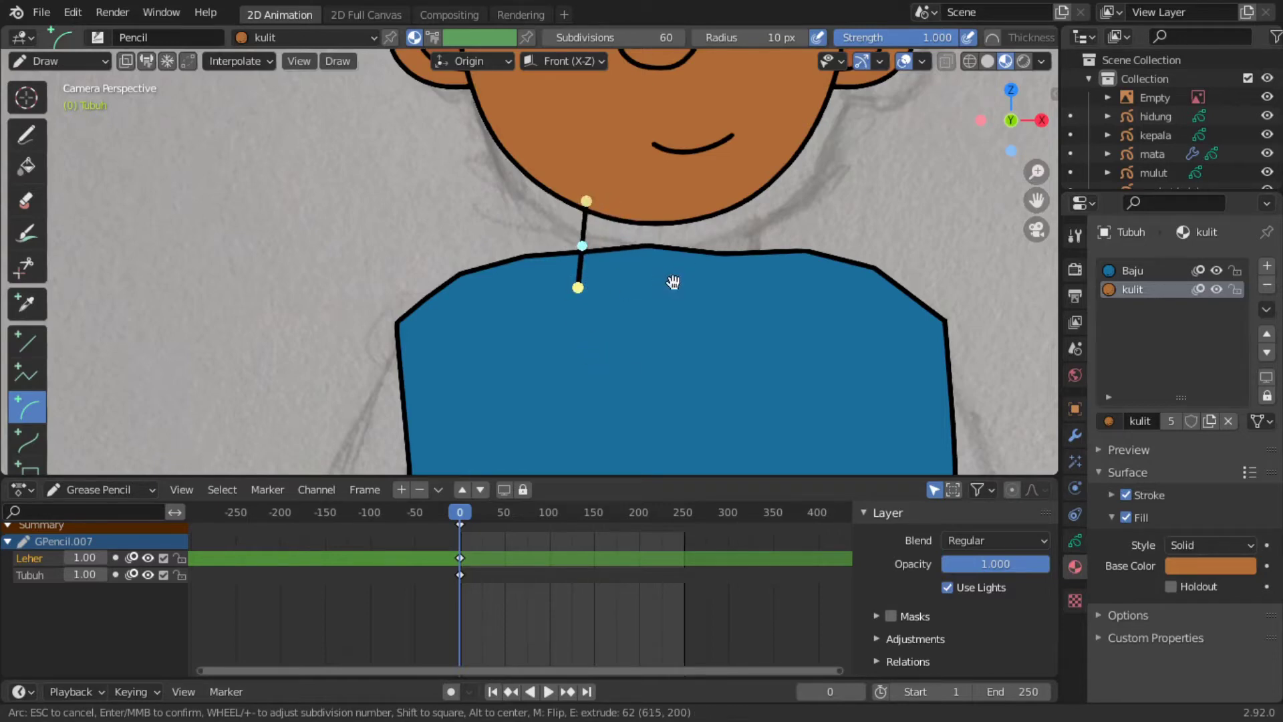
pyautogui.press('e')
pyautogui.click(760, 287)
pyautogui.moveTo(759, 286); pyautogui.dragTo(749, 185)
pyautogui.middleClick(755, 233)
# Step: Return to Object Mode and undo an accidental move, back in camera view
pyautogui.click(58, 61)
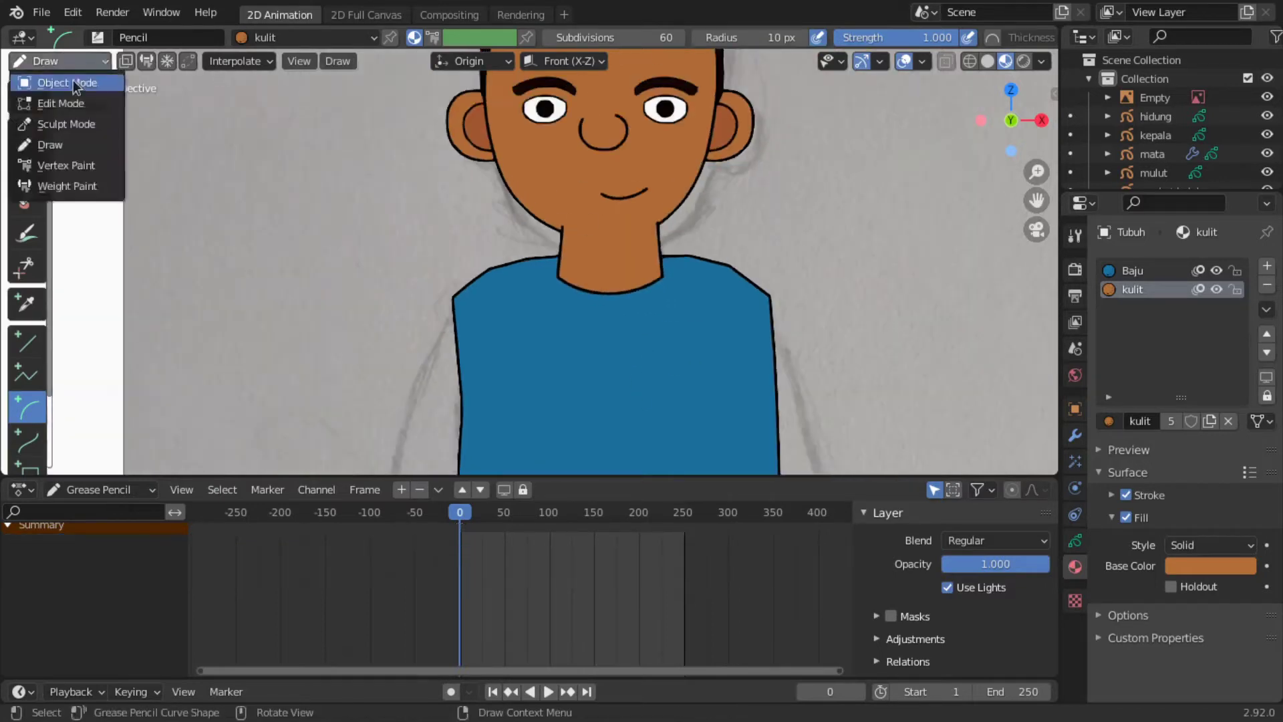
pyautogui.click(87, 80)
pyautogui.moveTo(514, 268); pyautogui.dragTo(615, 240, button='middle')
pyautogui.press('g')
pyautogui.press('y')
pyautogui.click(615, 241)
pyautogui.press('KP_0')
pyautogui.hotkey('ctrl', 'z')
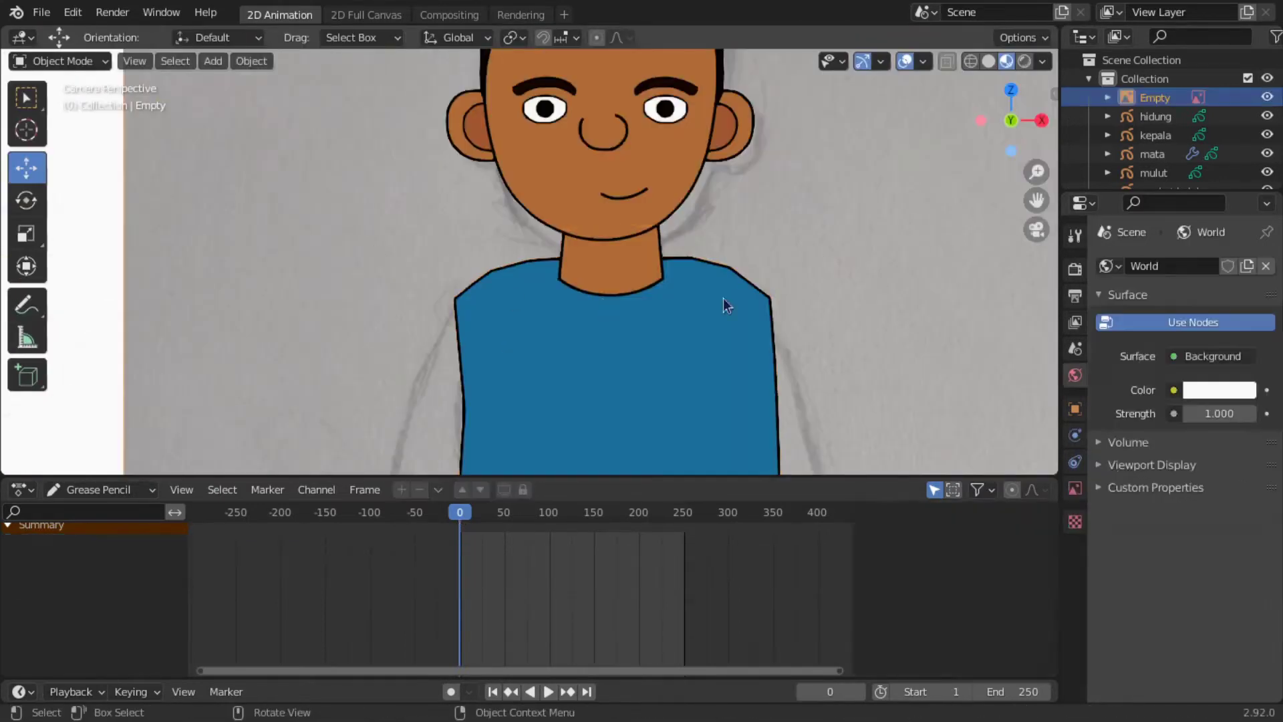
pyautogui.hotkey('ctrl', 'shift', 'z')
pyautogui.hotkey('ctrl', 'z')
pyautogui.scroll(2, 911, 306)
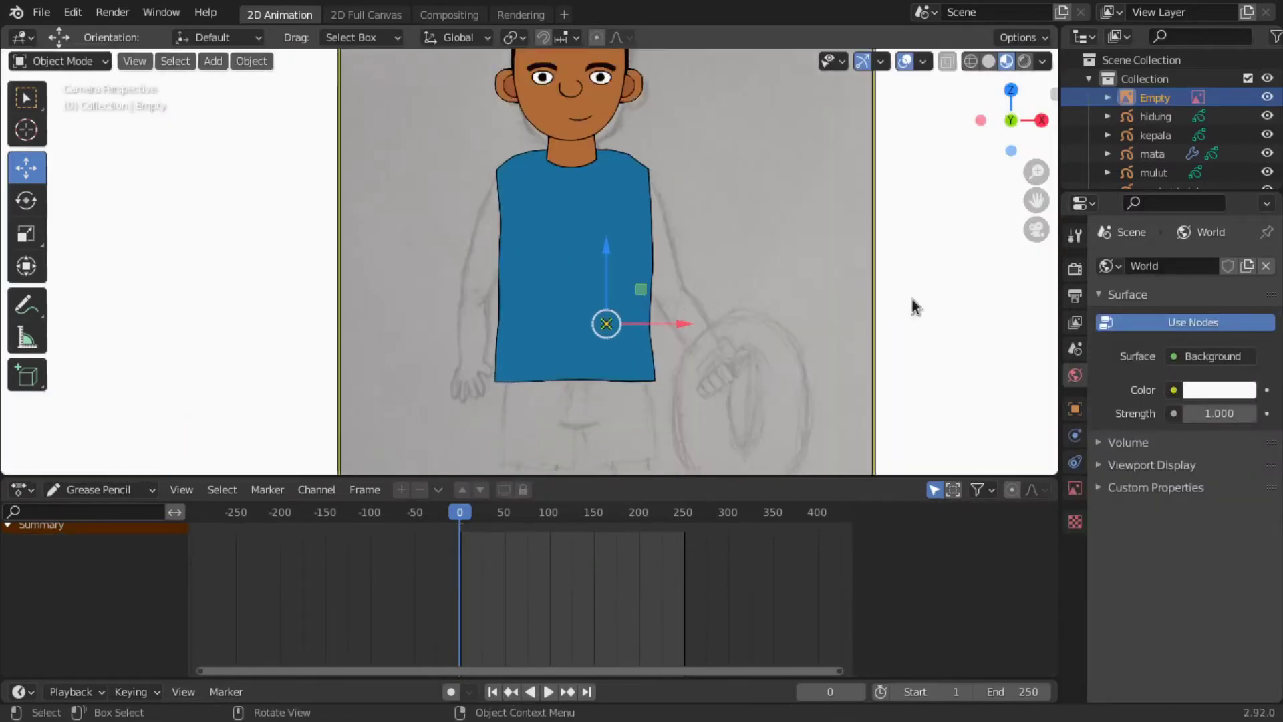
# Step: Add a stray Grease Pencil object, then cancel and undo it
pyautogui.click(213, 60)
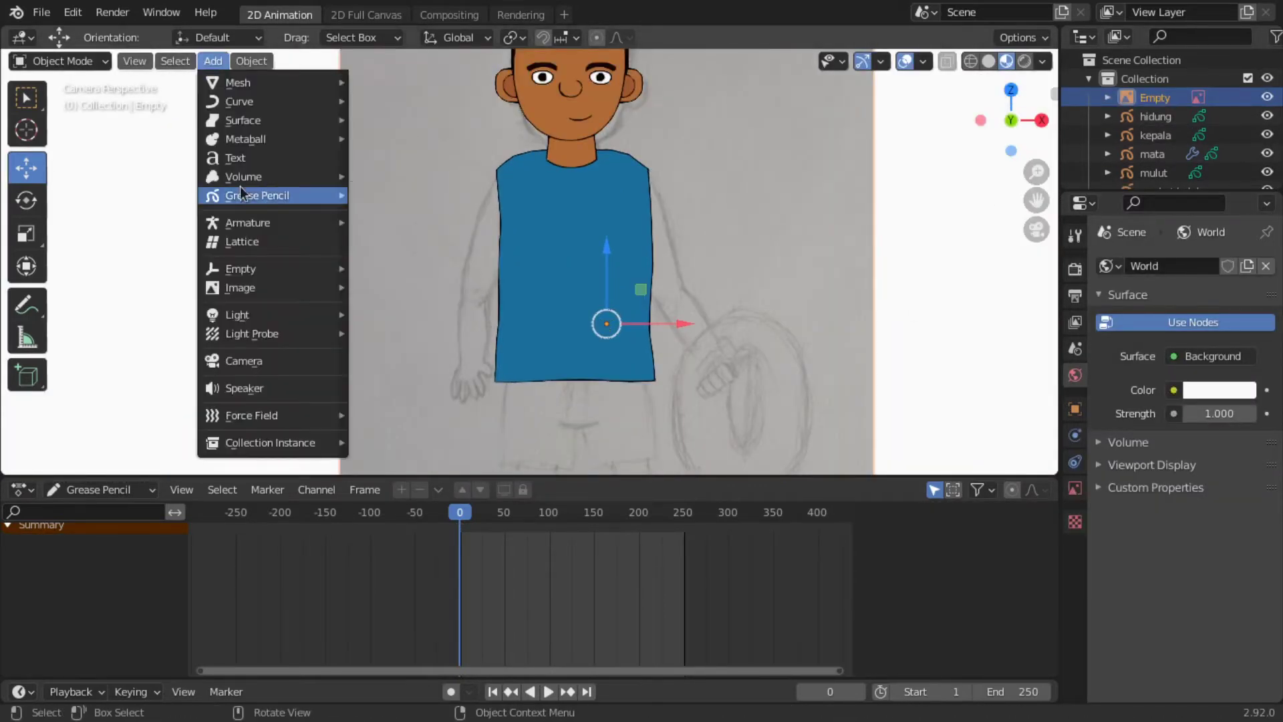
pyautogui.click(388, 197)
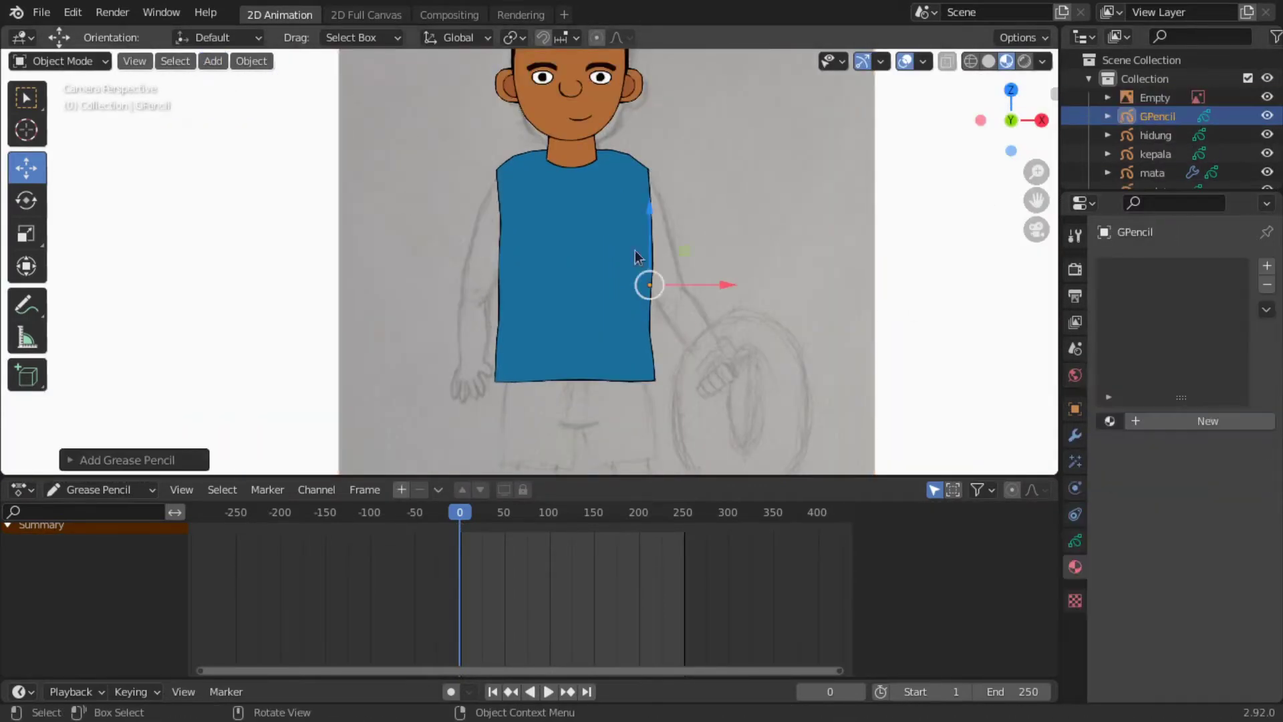
pyautogui.doubleClick(1156, 116)
pyautogui.write('Le')
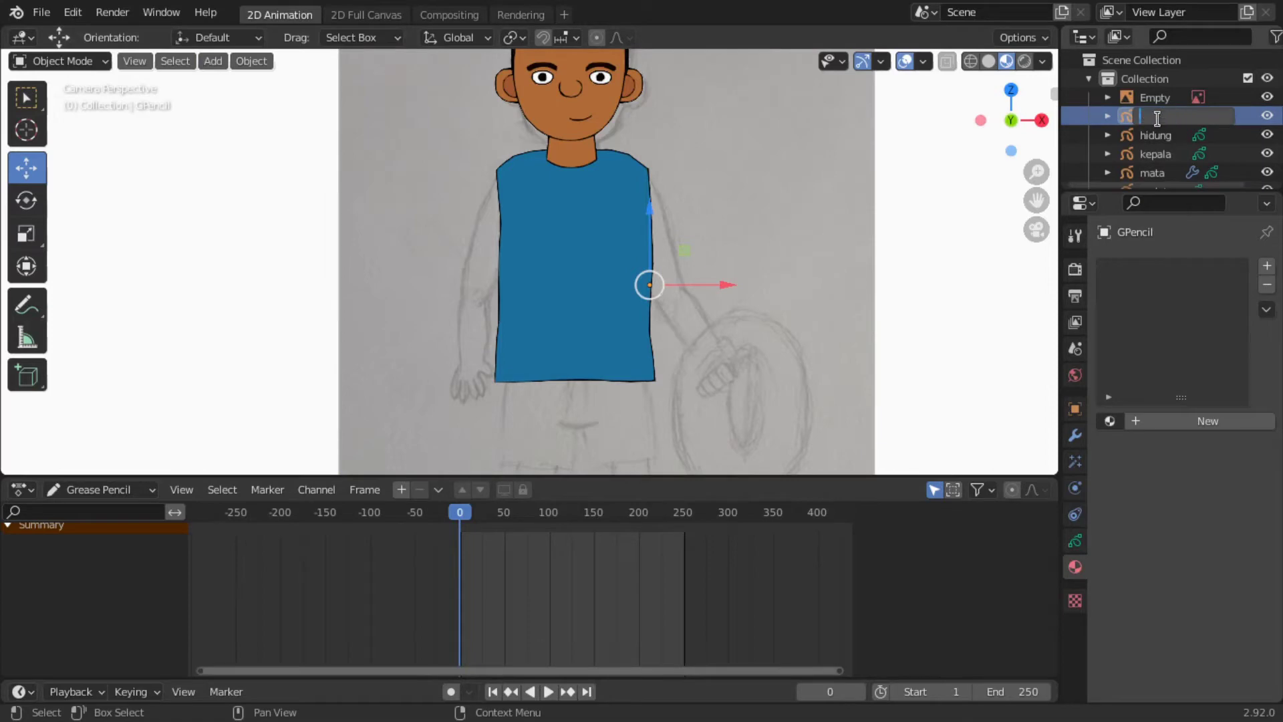
pyautogui.press('Escape')
pyautogui.hotkey('ctrl', 'z')
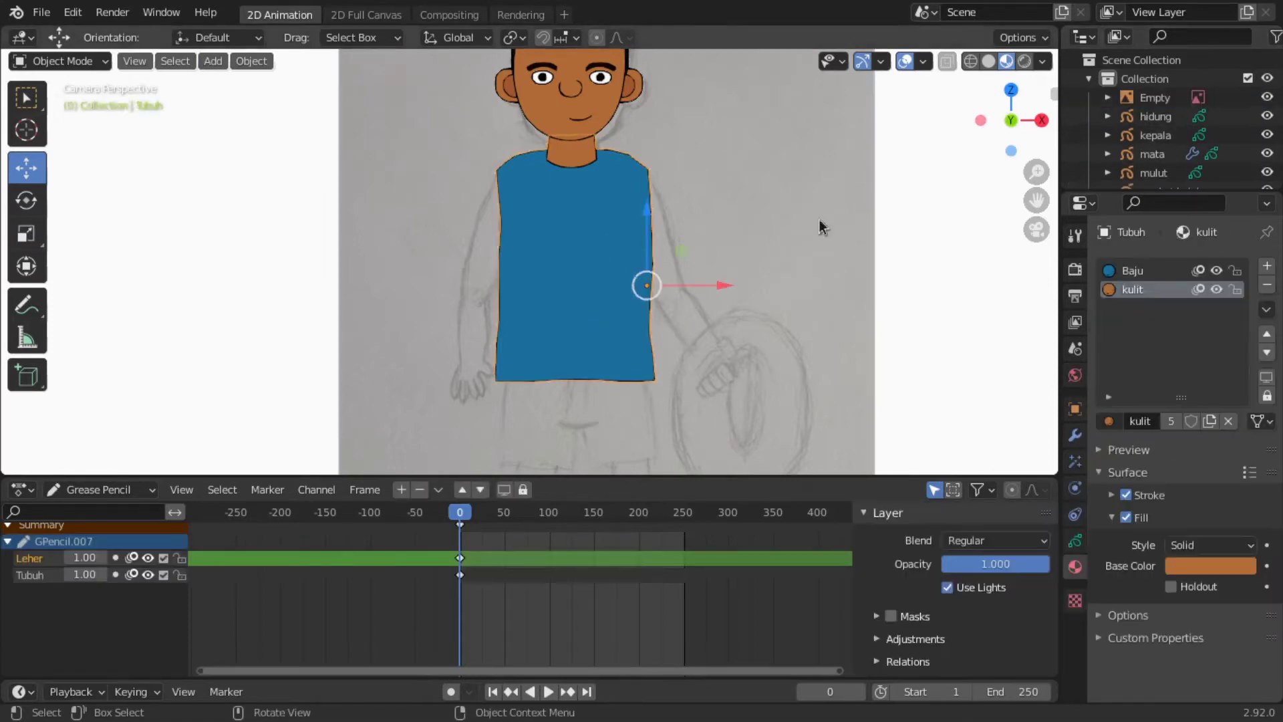
# Step: Add a Pinggang layer to Tubuh and move it to the bottom of the stack
pyautogui.click(1265, 324)
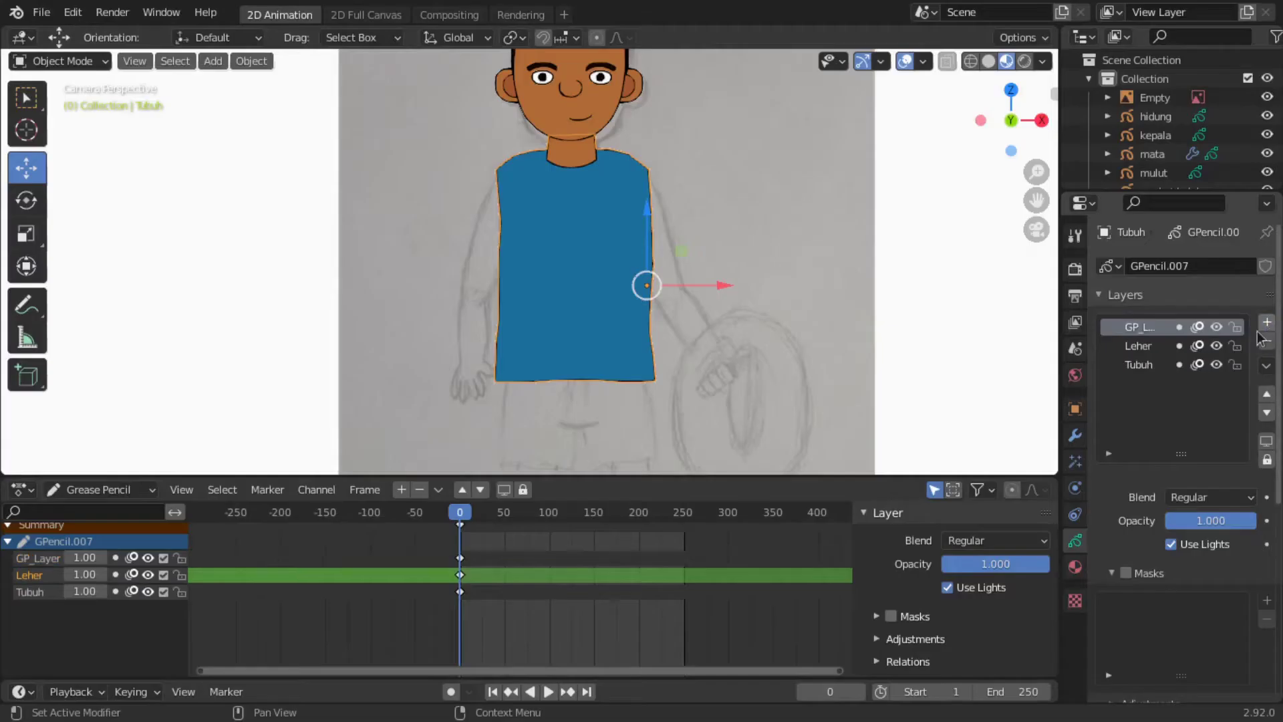
pyautogui.doubleClick(1153, 329)
pyautogui.write('Pinggang')
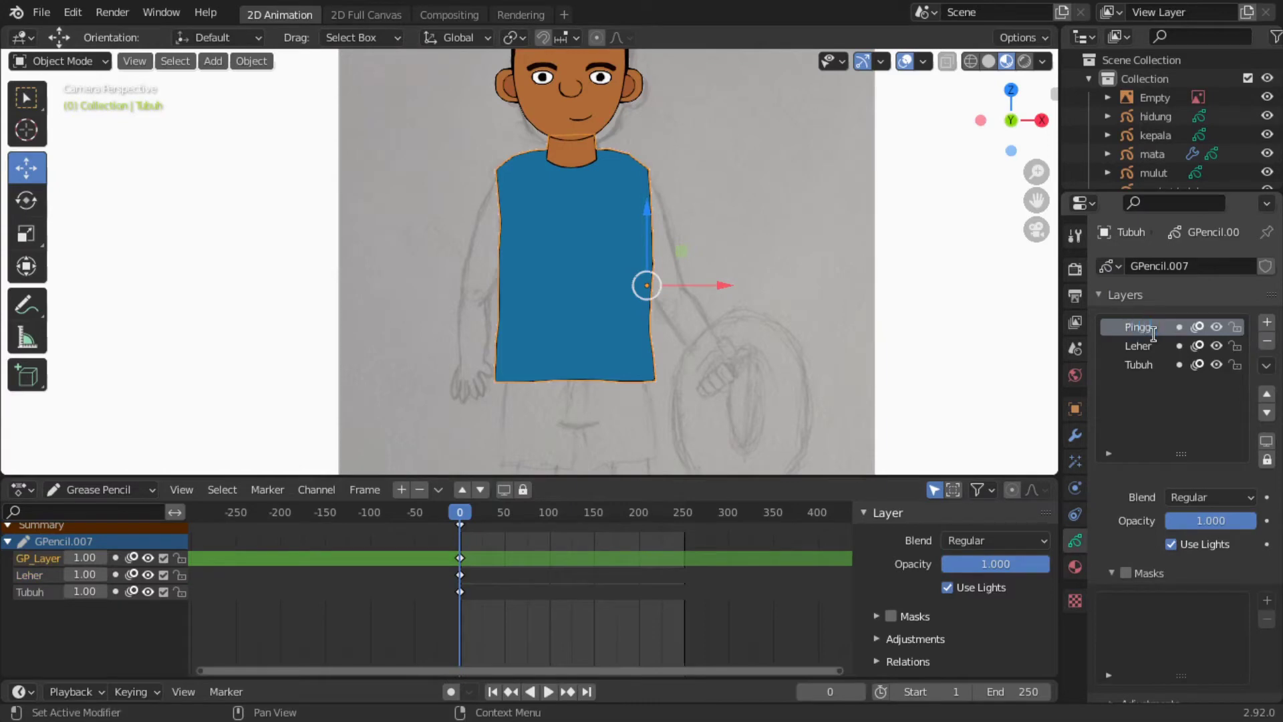
pyautogui.click(1266, 412)
pyautogui.scroll(5, 974, 167)
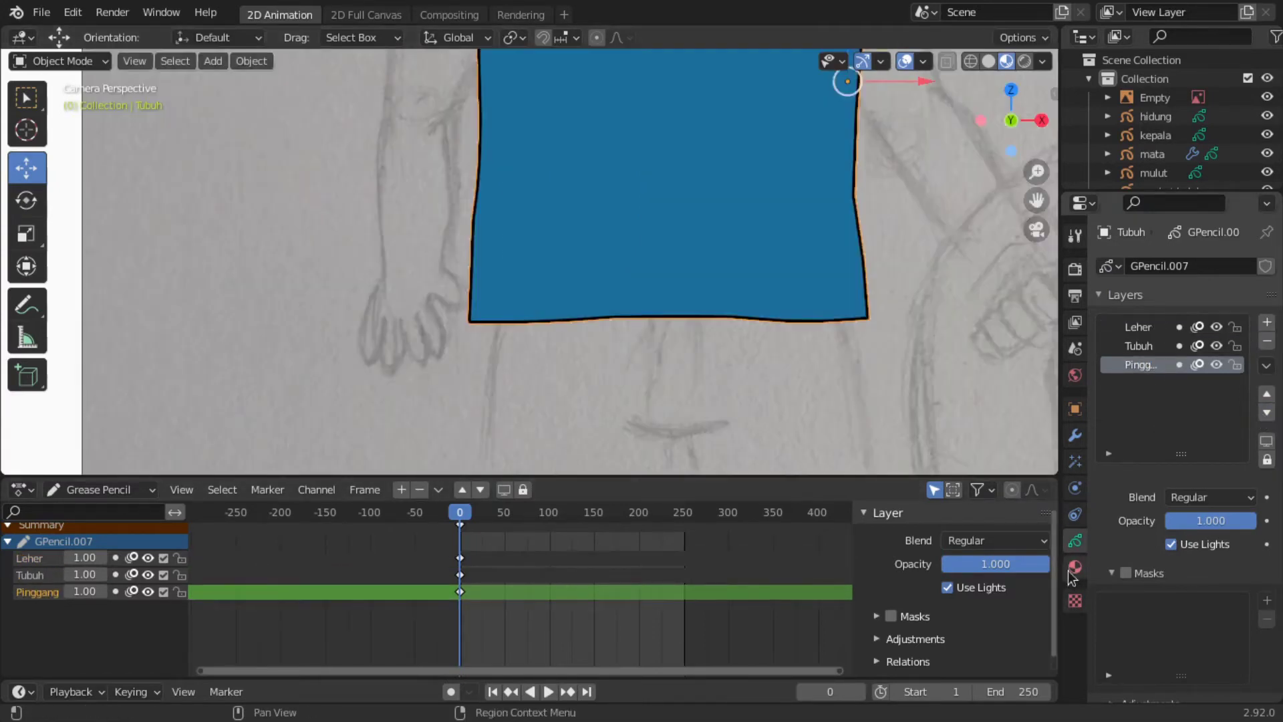
# Step: Create a new Celana material with a dark red base colour
pyautogui.click(1074, 567)
pyautogui.click(1266, 266)
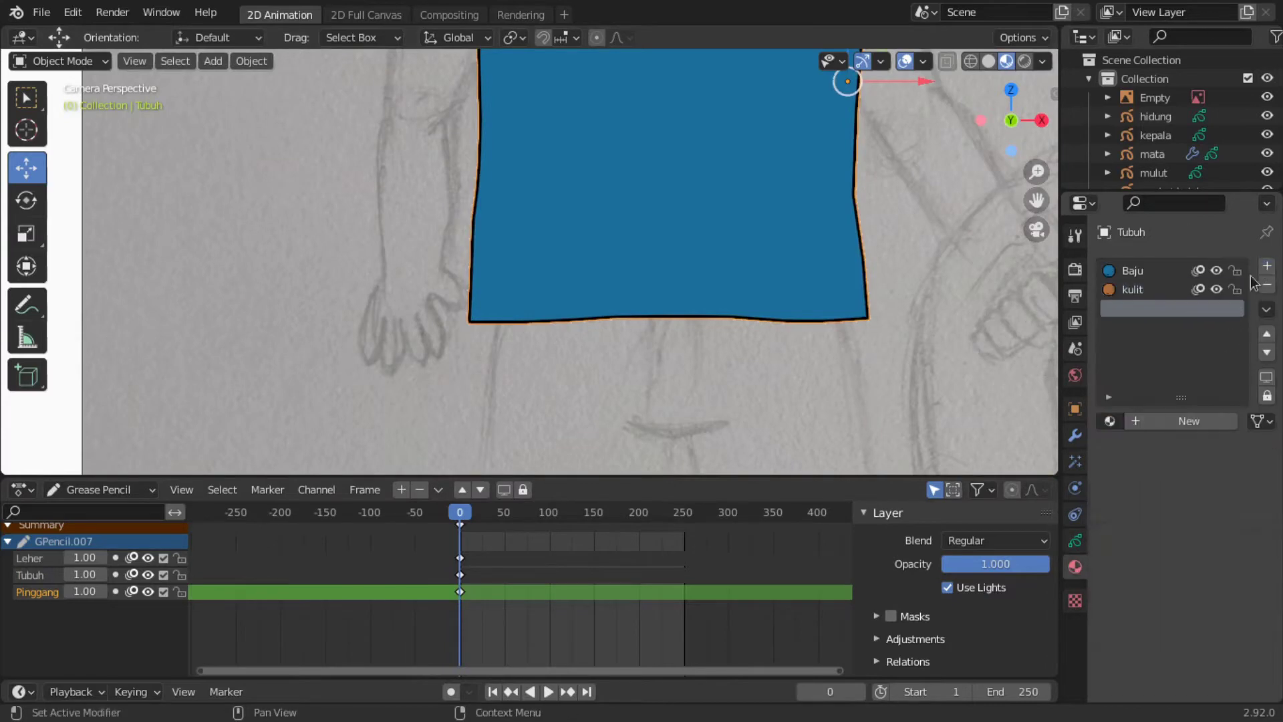
pyautogui.click(1164, 428)
pyautogui.write('Celana')
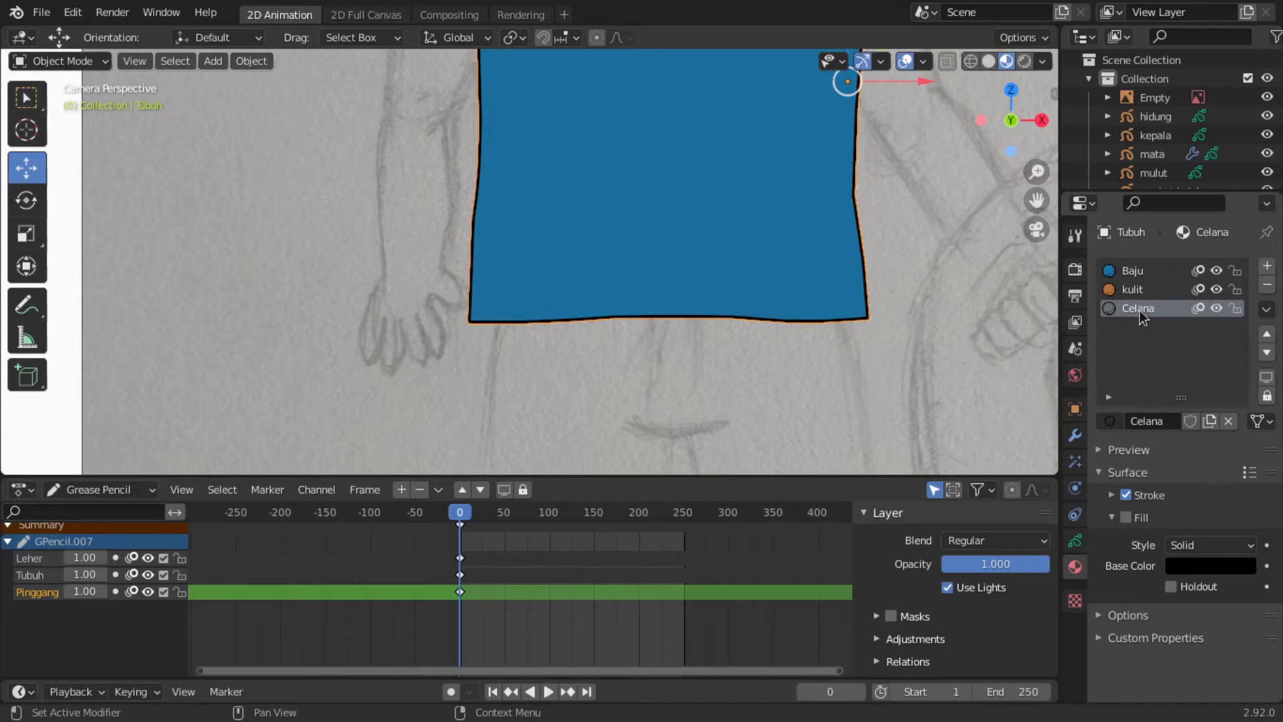
pyautogui.click(1210, 565)
pyautogui.moveTo(1161, 365); pyautogui.dragTo(1151, 417)
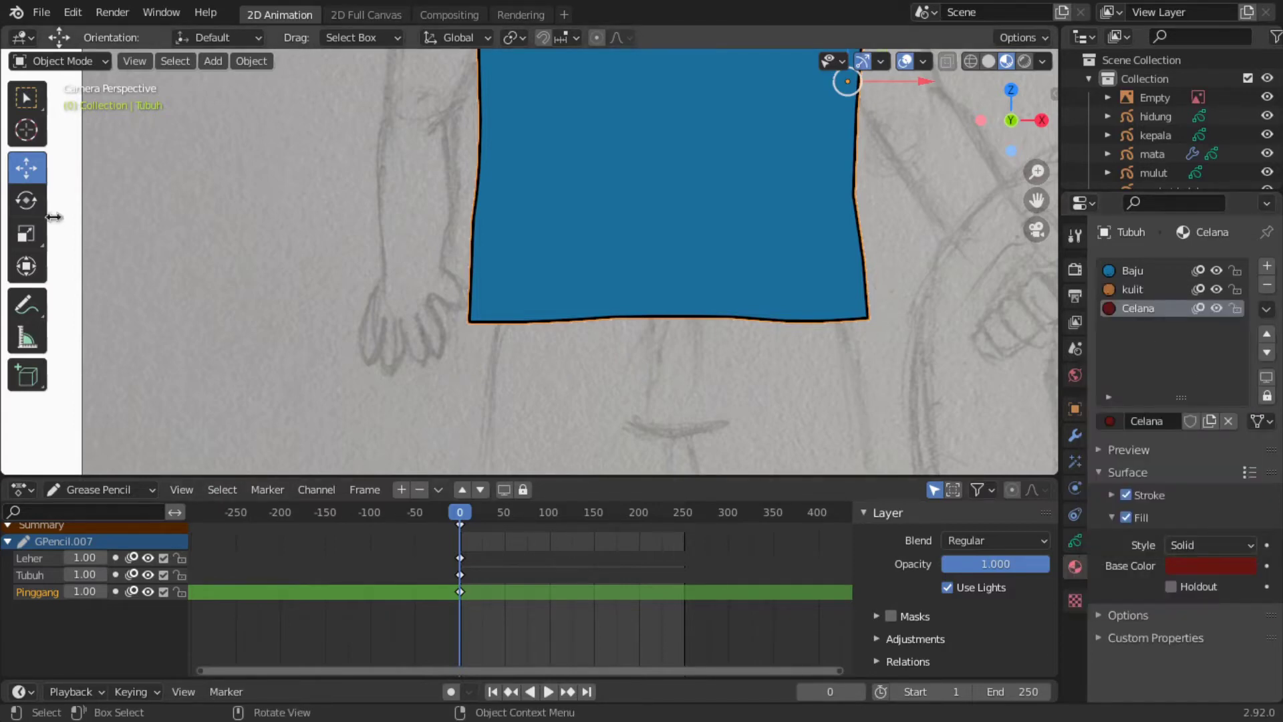
pyautogui.click(60, 61)
# Step: Draw a dark red box just below the blue shirt
pyautogui.click(64, 152)
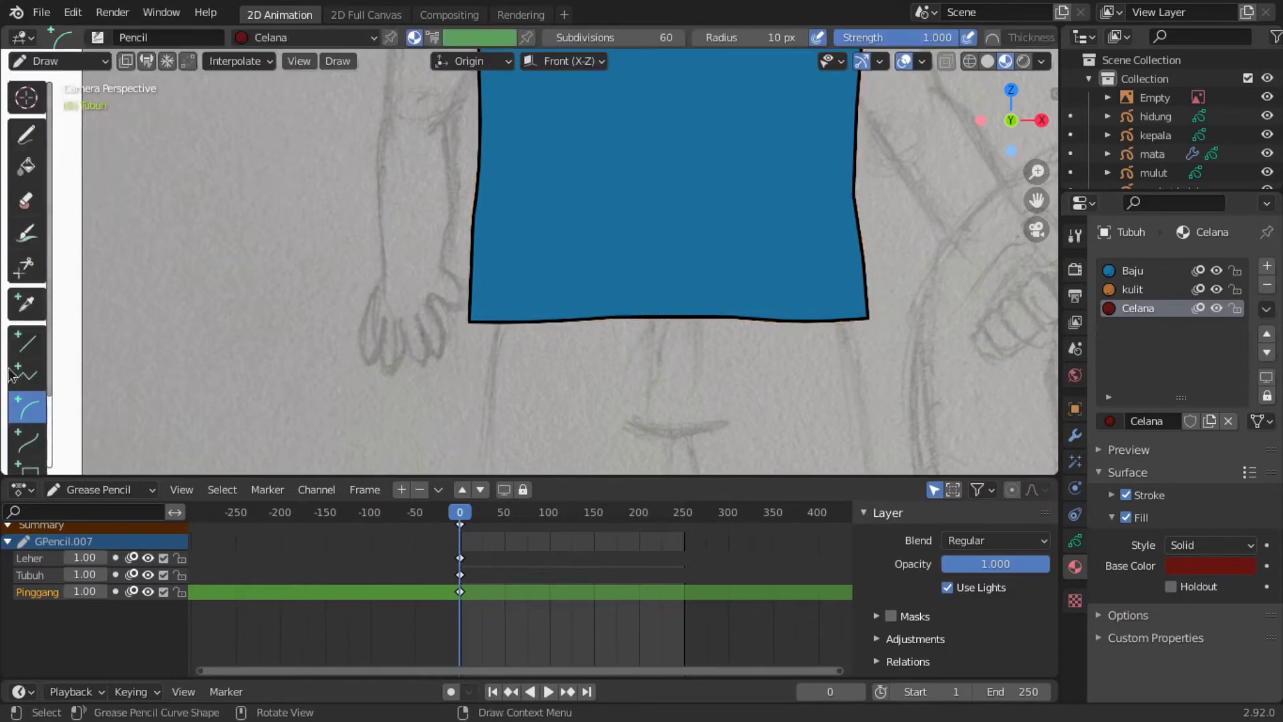
pyautogui.click(30, 399)
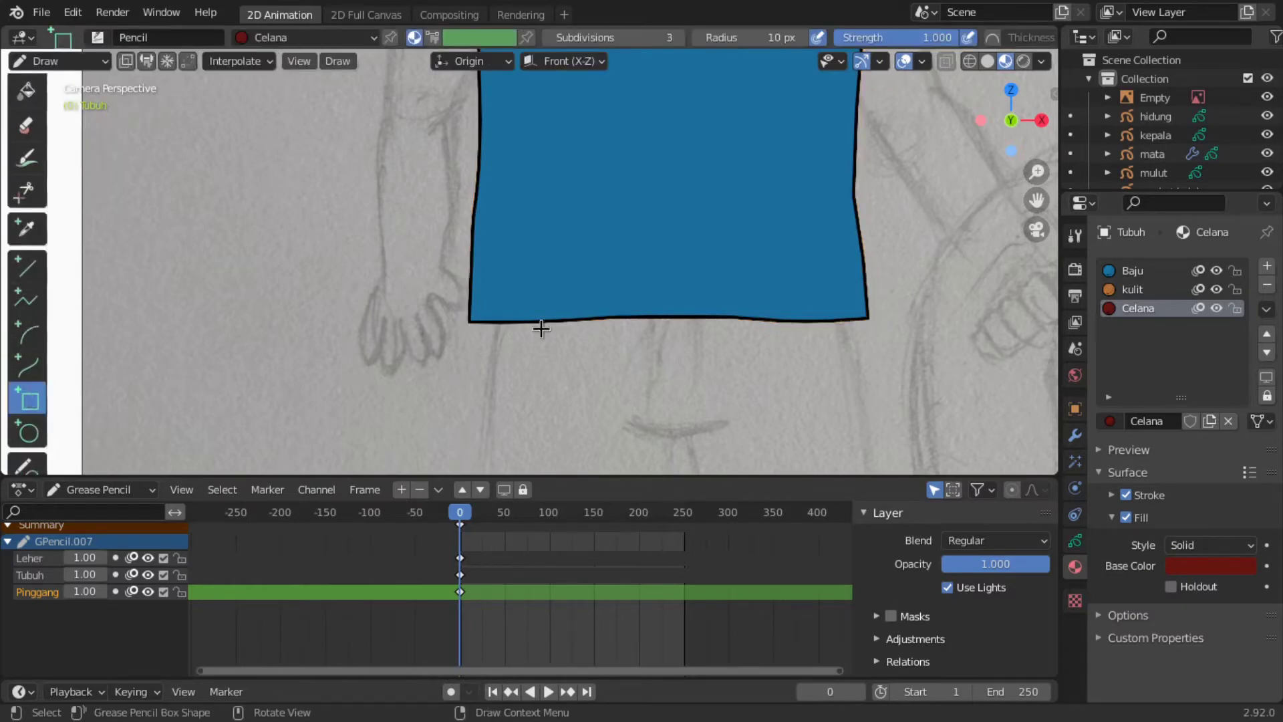
pyautogui.moveTo(492, 416); pyautogui.dragTo(835, 298)
pyautogui.press('Return')
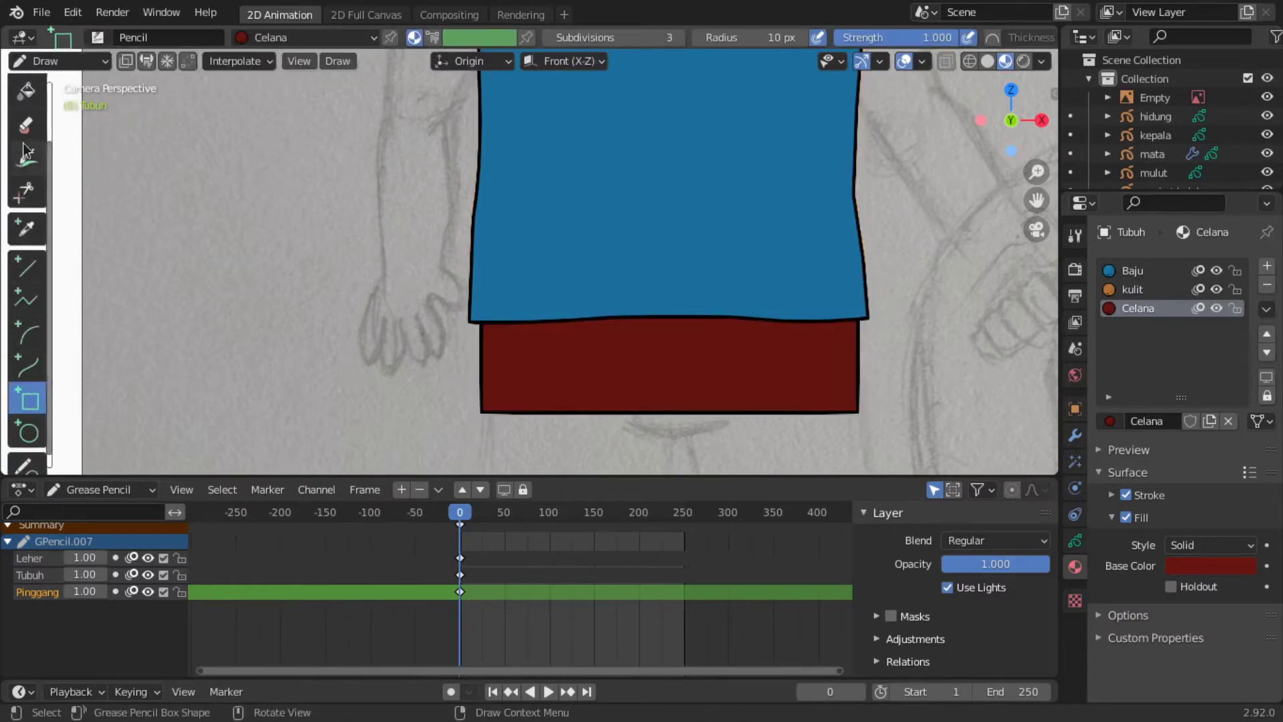
# Step: Subdivide the shorts box stroke in Edit Mode
pyautogui.press('Tab')
pyautogui.click(144, 61)
pyautogui.rightClick(652, 274)
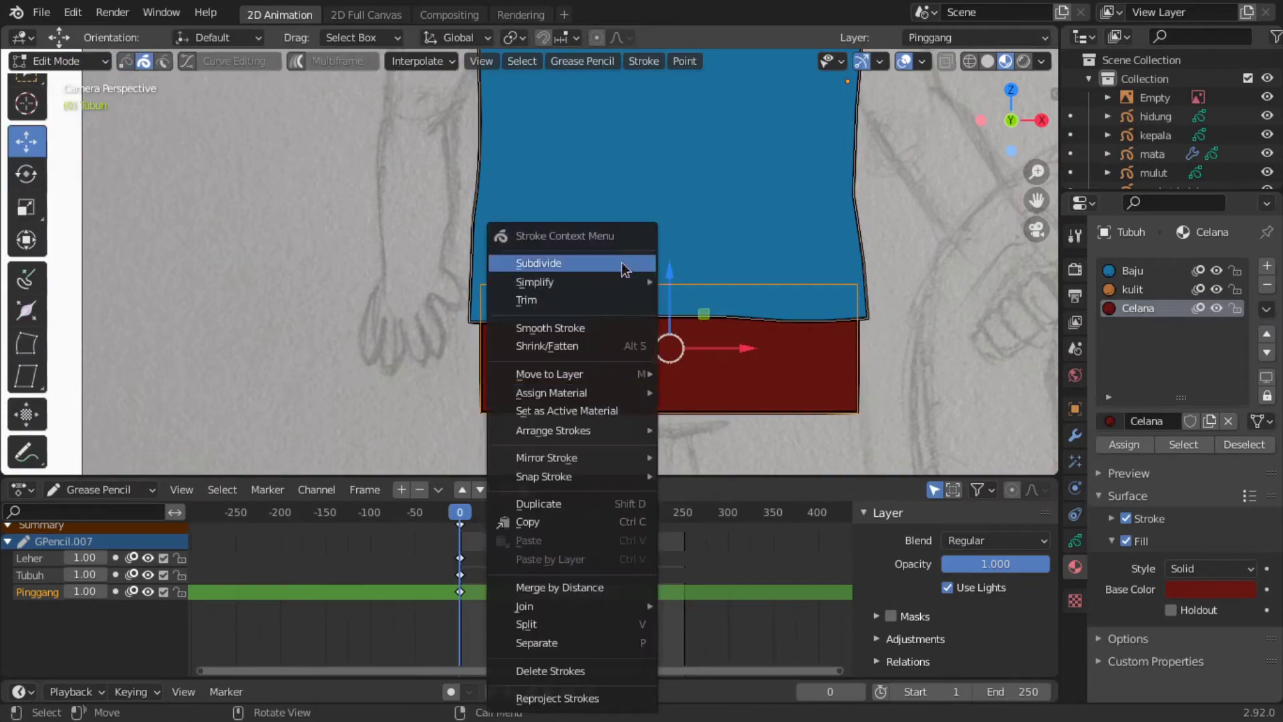
pyautogui.click(651, 274)
pyautogui.click(59, 61)
pyautogui.click(64, 125)
# Step: Push the shorts' bottom edge down into a rounded curve
pyautogui.moveTo(510, 420); pyautogui.dragTo(506, 439)
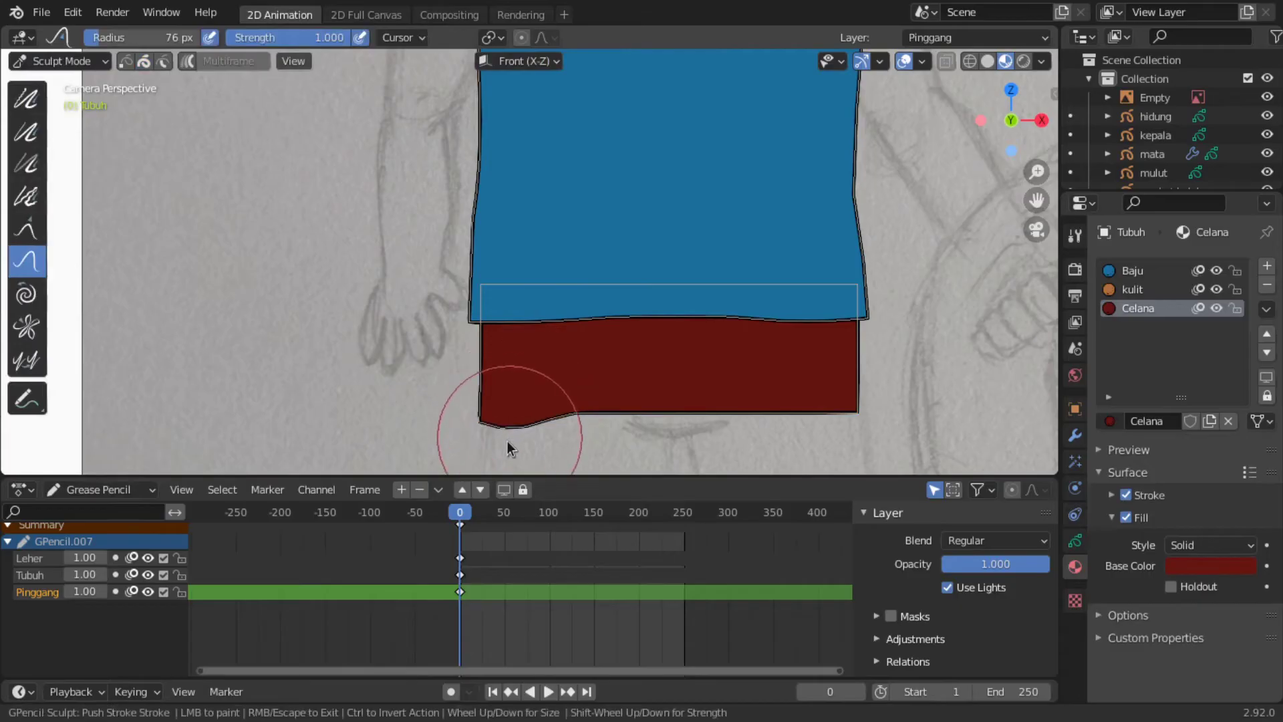
pyautogui.moveTo(587, 419)
pyautogui.mouseDown()
pyautogui.moveTo(588, 430)
pyautogui.moveTo(567, 430)
pyautogui.mouseUp()
pyautogui.hotkey('ctrl', 'z')
pyautogui.hotkey('ctrl', 'z')
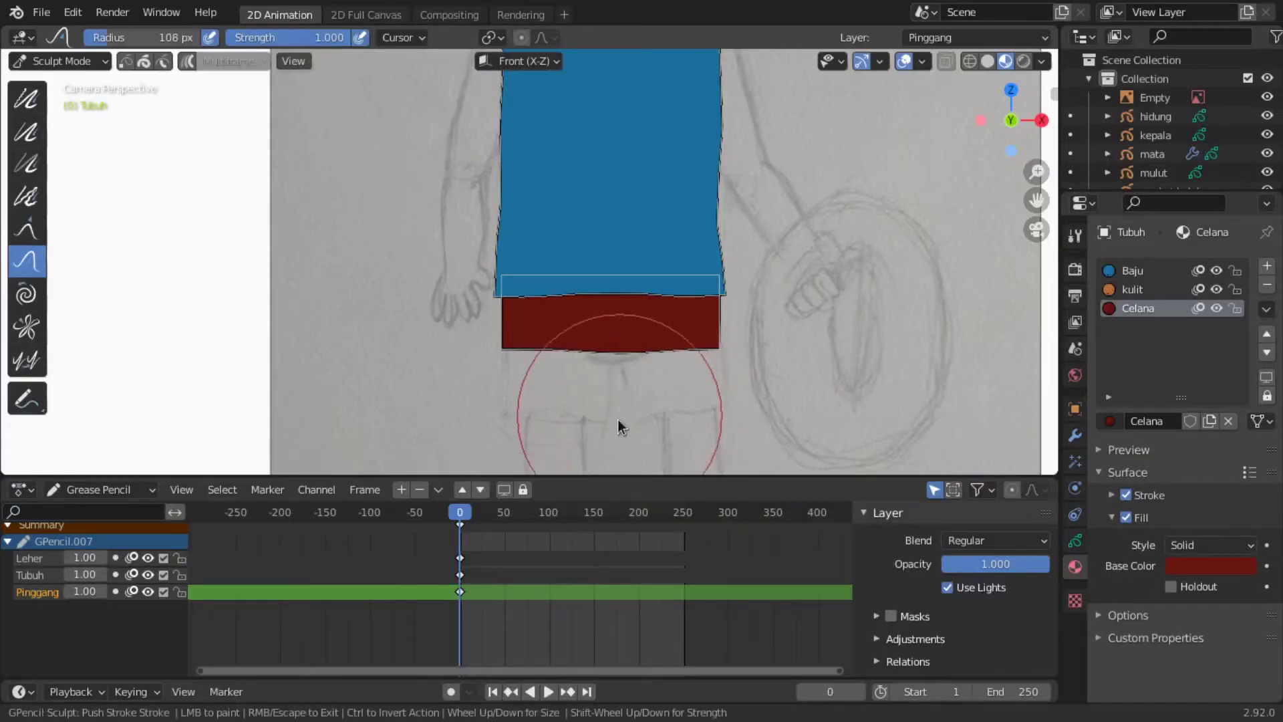
pyautogui.moveTo(617, 419); pyautogui.dragTo(559, 416)
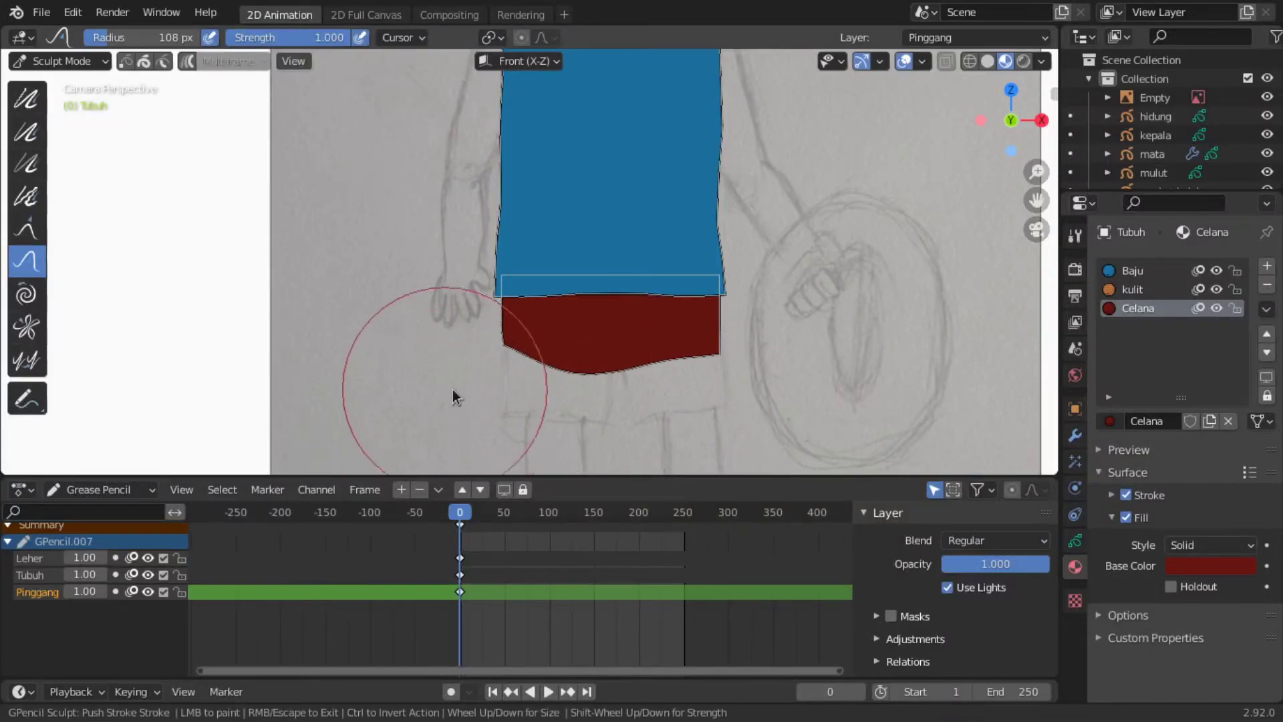
pyautogui.moveTo(452, 389); pyautogui.dragTo(678, 374)
pyautogui.moveTo(635, 435); pyautogui.dragTo(673, 418)
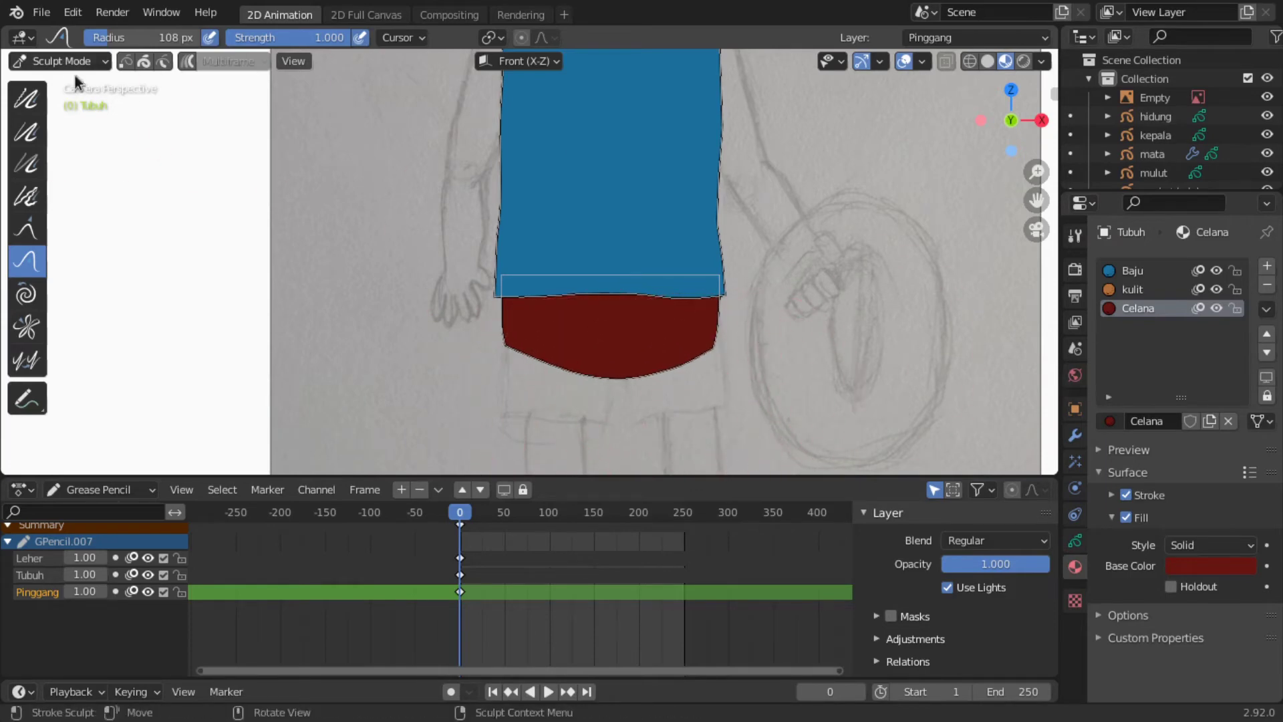
# Step: Slightly scale the sketch, then add and reposition a new blank Grease Pencil object
pyautogui.press('s')
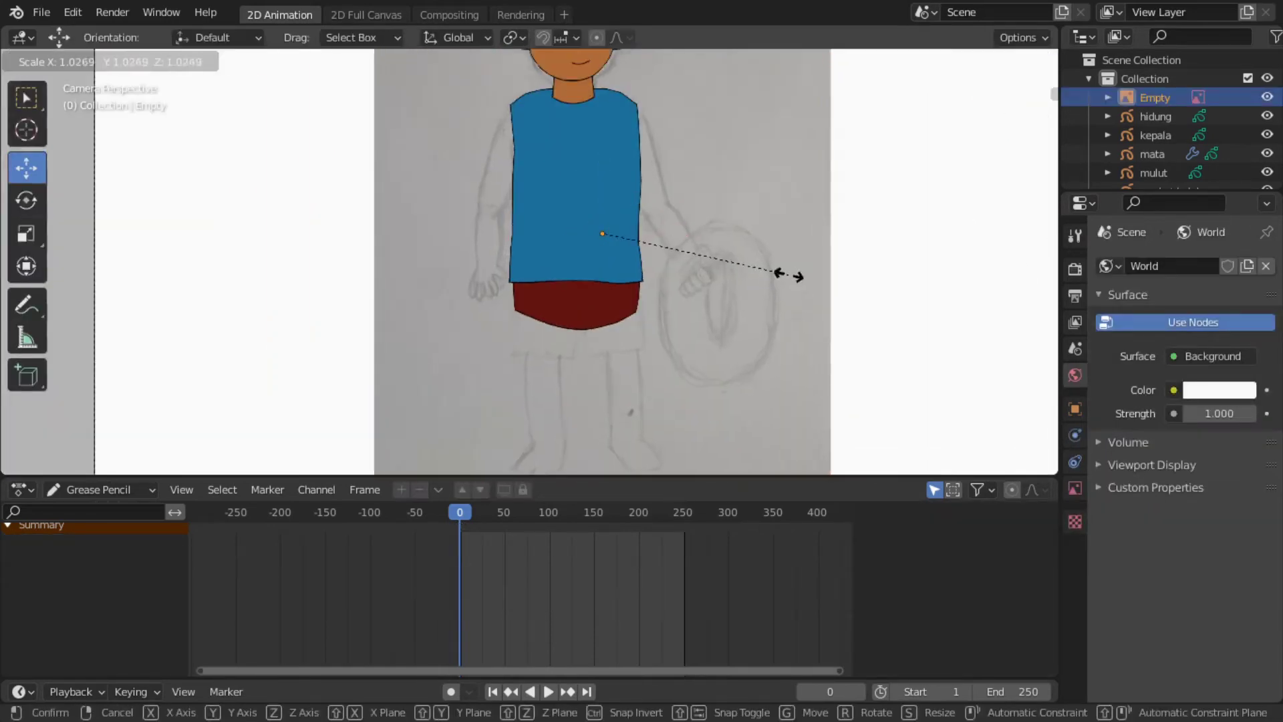
pyautogui.click(785, 277)
pyautogui.click(224, 62)
pyautogui.click(380, 195)
pyautogui.scroll(3, 610, 350)
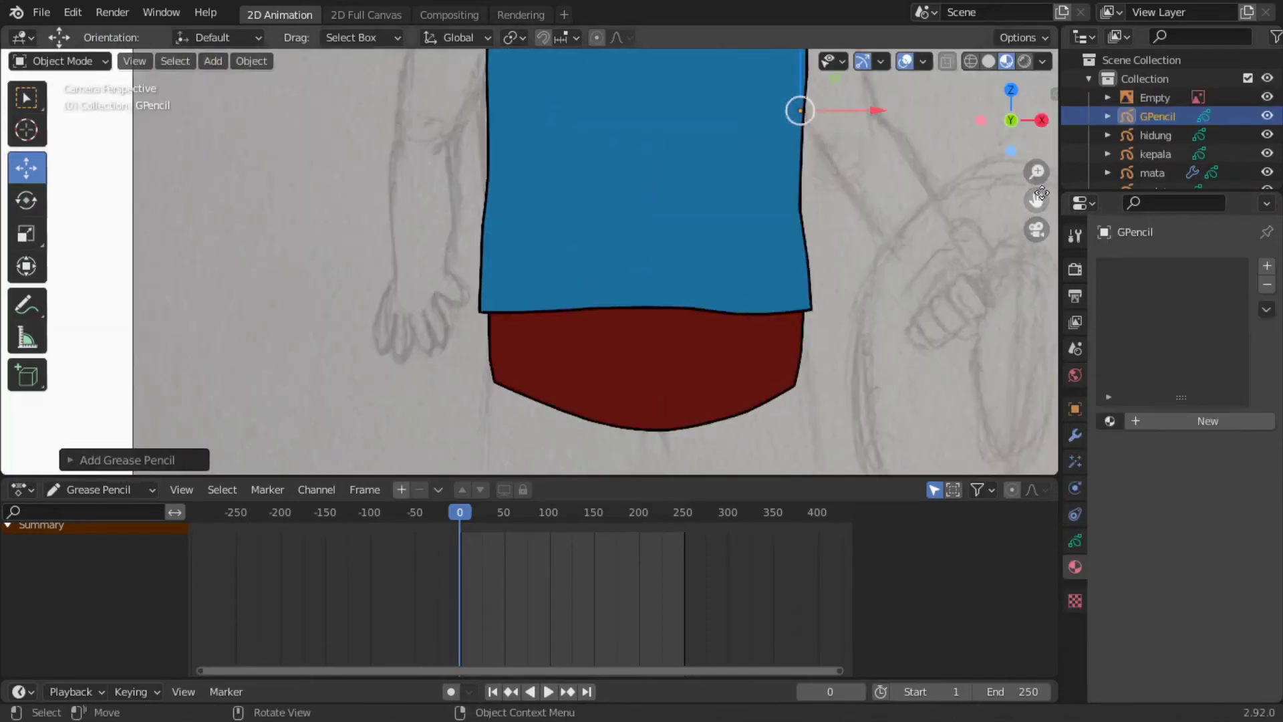
pyautogui.press('g')
pyautogui.click(773, 146)
pyautogui.moveTo(1037, 200); pyautogui.dragTo(947, 317)
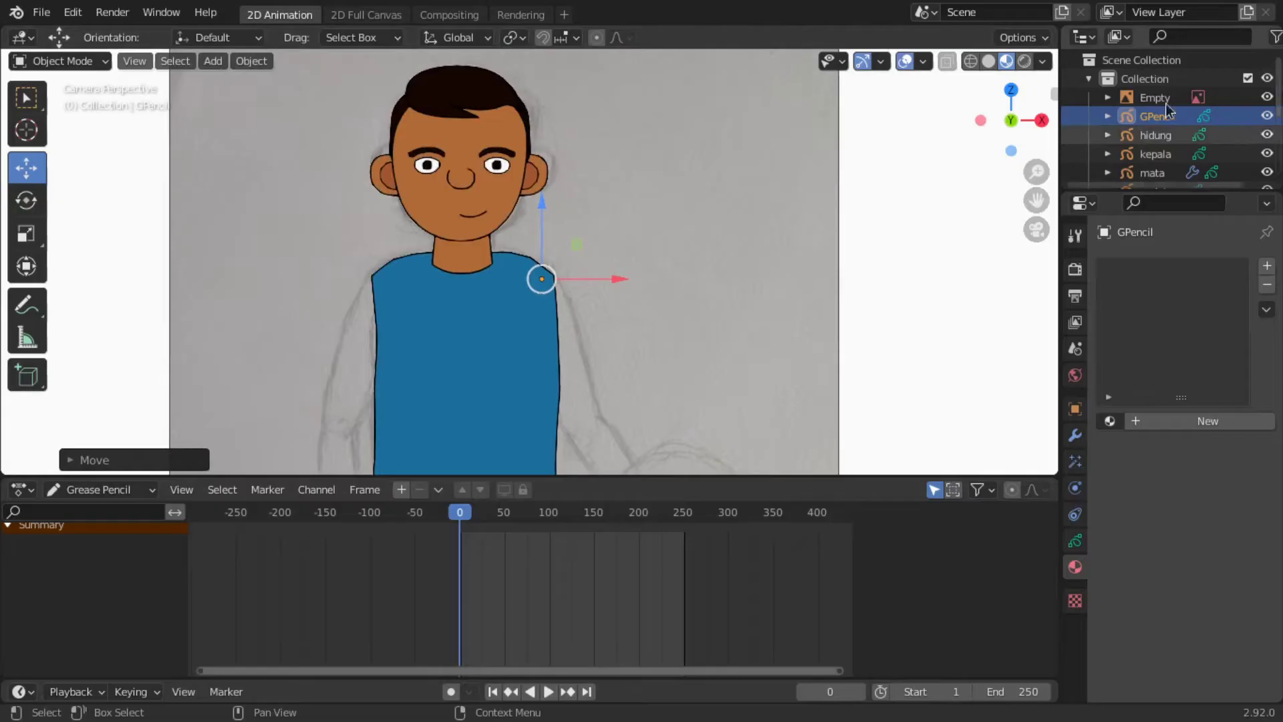
# Step: Rename the new object Lengan Kanan Atas and assign it the Baju material
pyautogui.click(1156, 135)
pyautogui.click(1158, 117)
pyautogui.write('Lengan Kanan Atas')
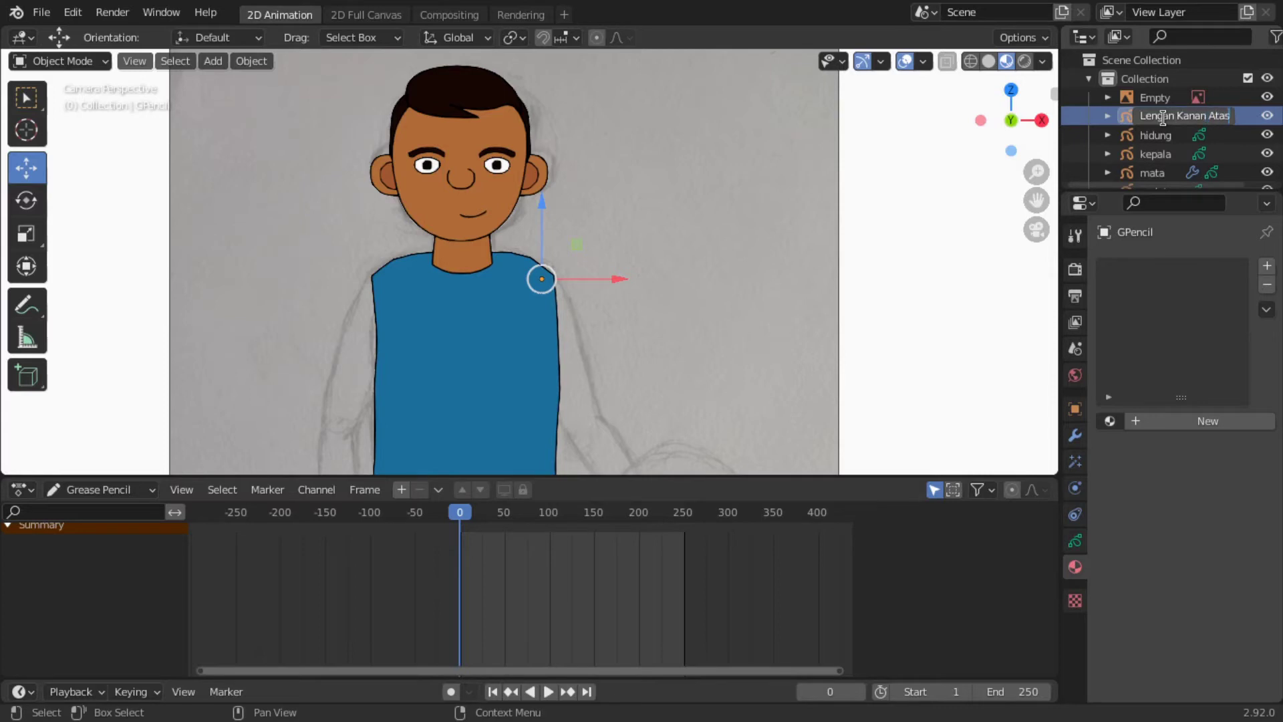
pyautogui.press('Return')
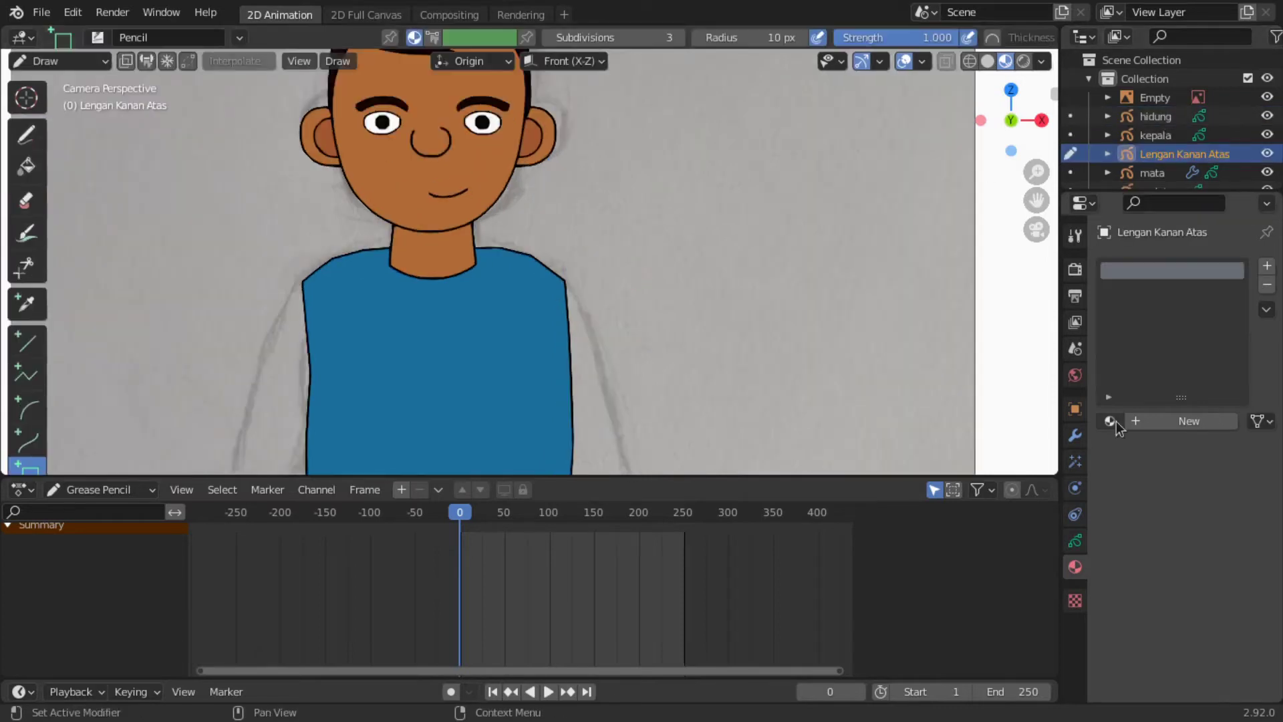
pyautogui.click(1115, 421)
pyautogui.click(1054, 449)
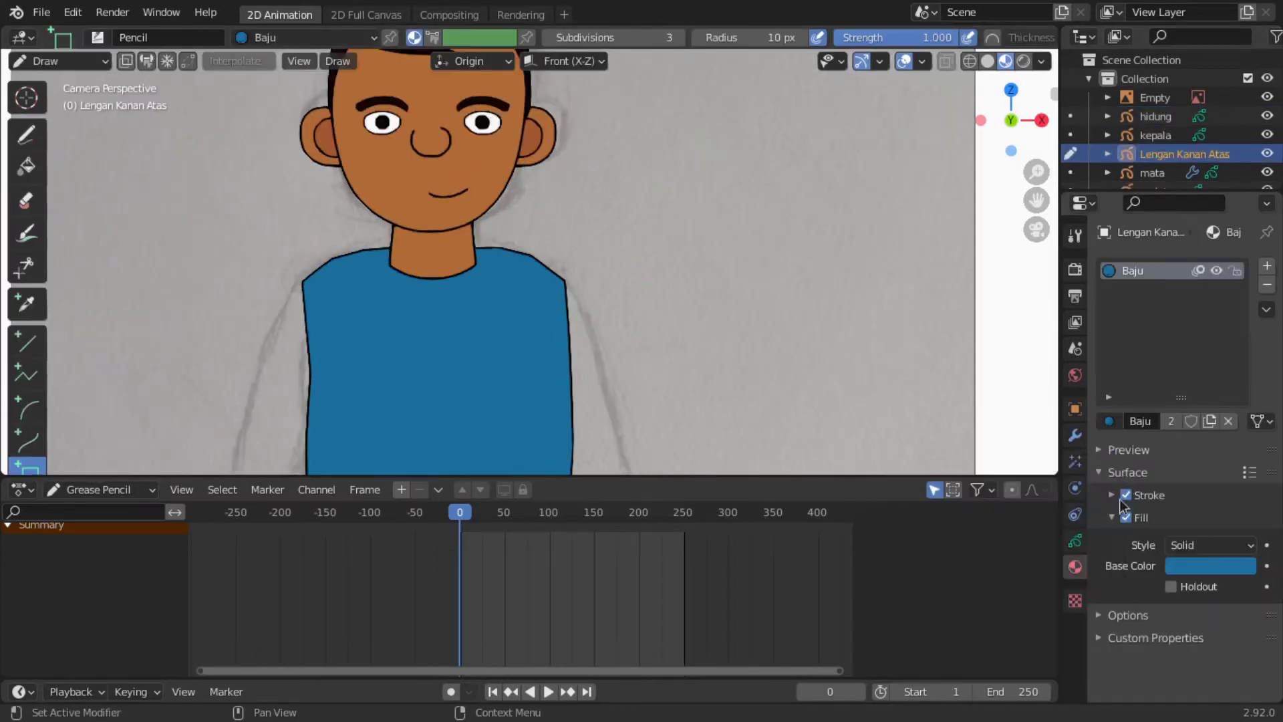
# Step: Add a Lengan Kanan Atas layer and draw a sleeve box from the right shoulder
pyautogui.click(1067, 541)
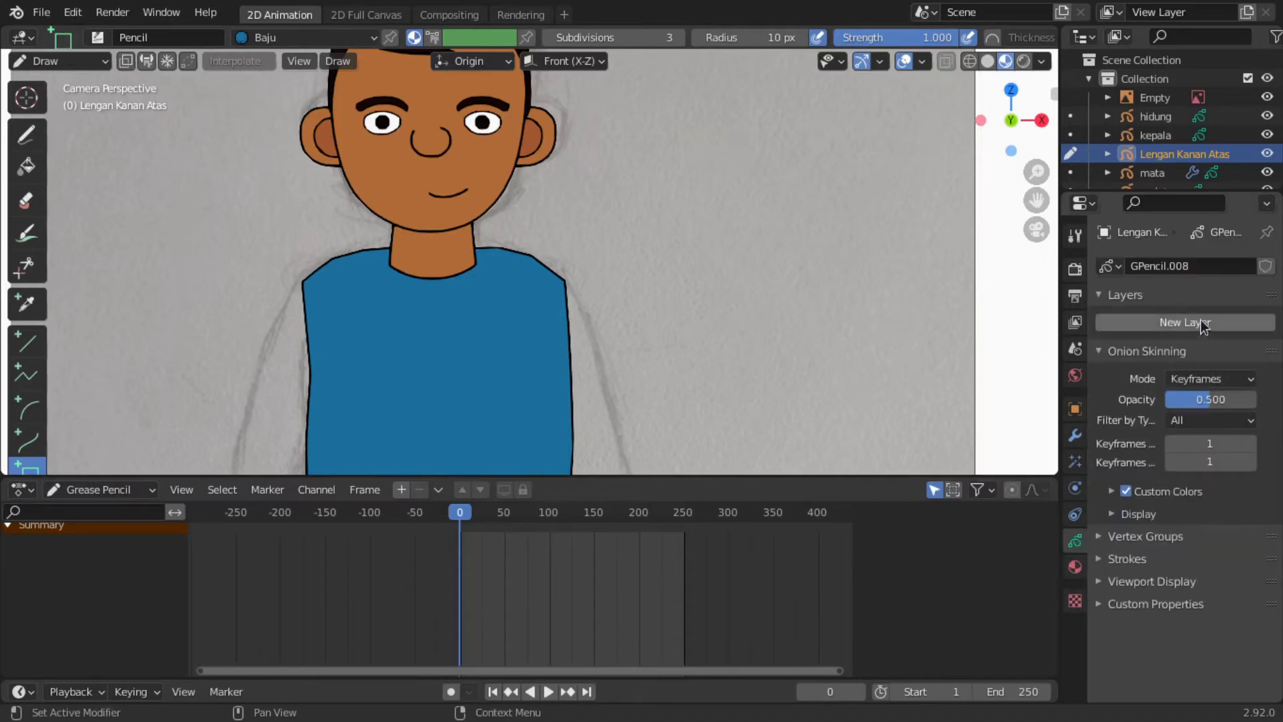
pyautogui.click(1176, 324)
pyautogui.doubleClick(1143, 328)
pyautogui.write('Leng')
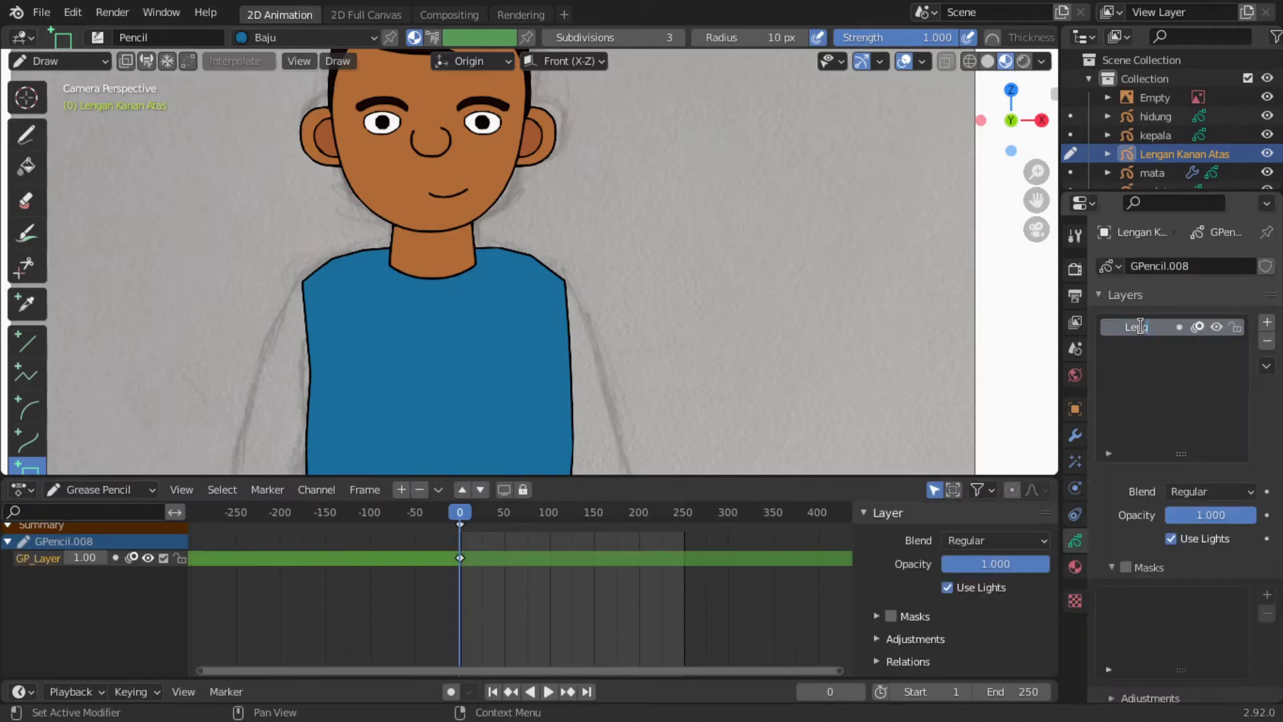
pyautogui.press('Return')
pyautogui.scroll(1, 481, 300)
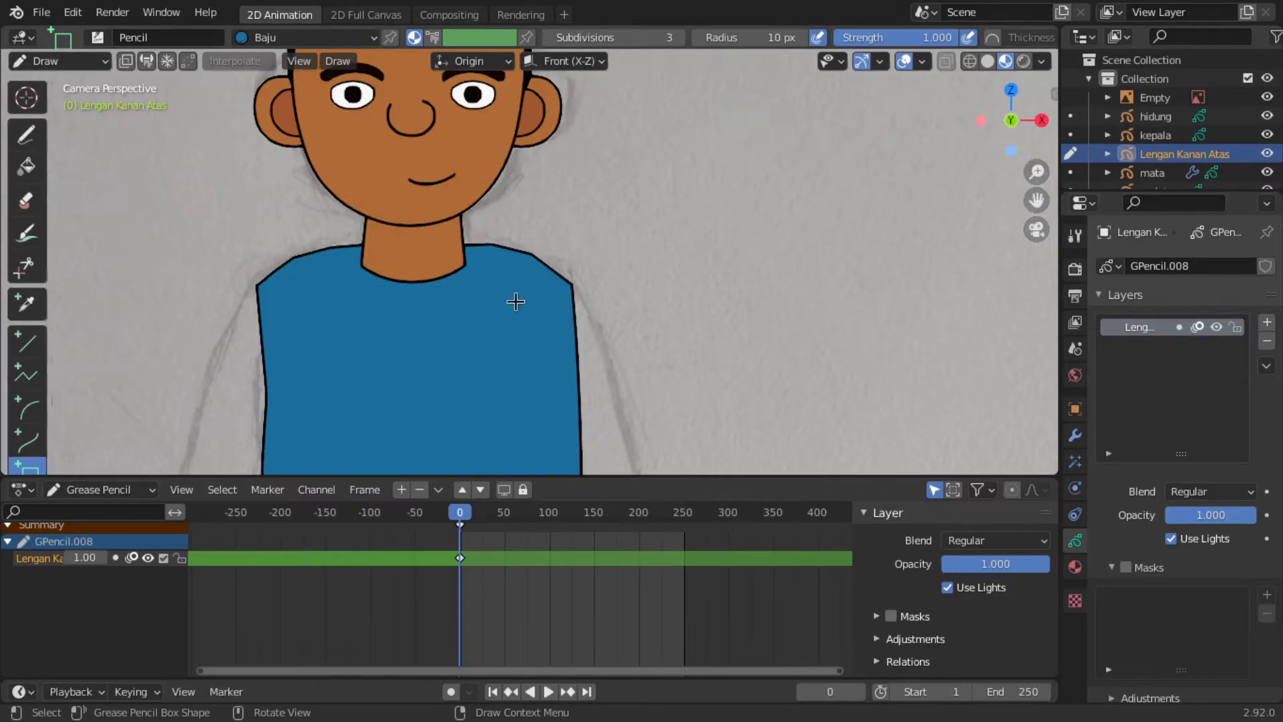
pyautogui.scroll(-2, 515, 301)
pyautogui.moveTo(525, 263)
pyautogui.mouseDown()
pyautogui.moveTo(656, 325)
pyautogui.moveTo(680, 310)
pyautogui.mouseUp()
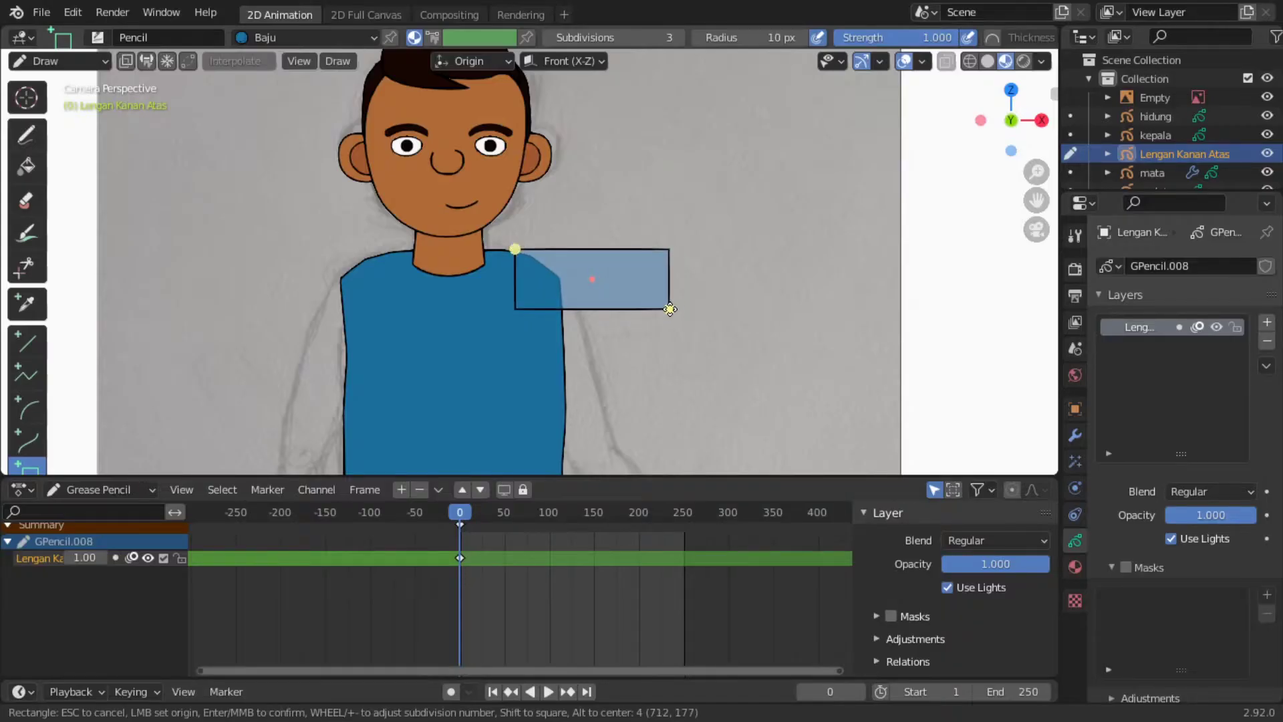
# Step: Select all the sleeve's points and shift the sleeve box into position
pyautogui.press('Return')
pyautogui.click(57, 61)
pyautogui.click(72, 98)
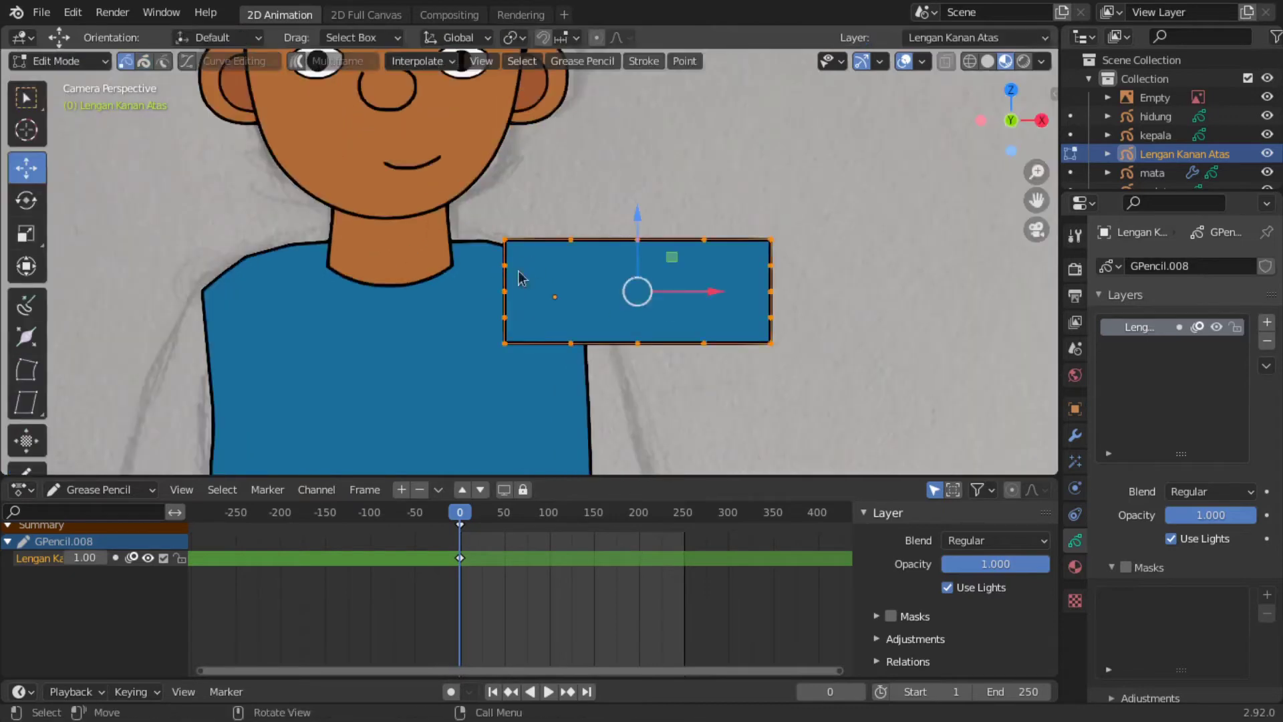
pyautogui.press('x')
pyautogui.press('g')
pyautogui.rightClick(544, 244)
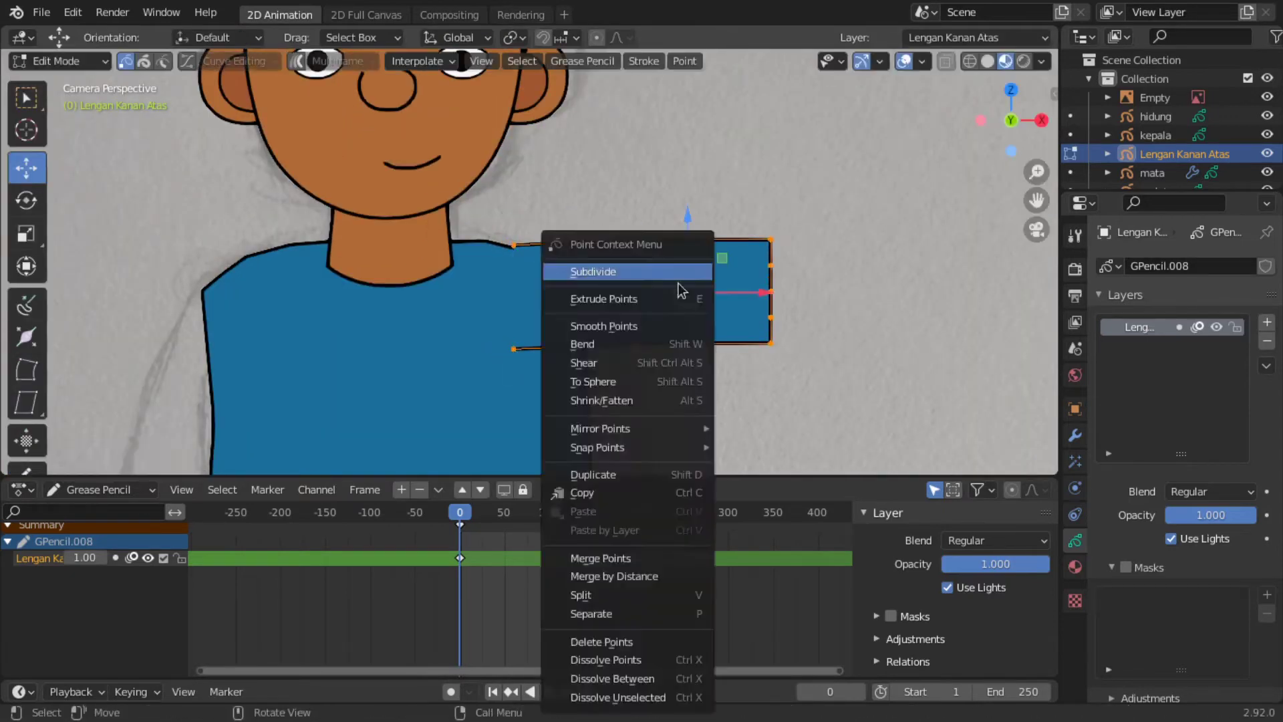
# Step: Sculpt the sleeve outline, pushing its corner, top edge and bottom edge into shape
pyautogui.hotkey('ctrl', 'Tab')
pyautogui.moveTo(695, 340); pyautogui.dragTo(654, 356)
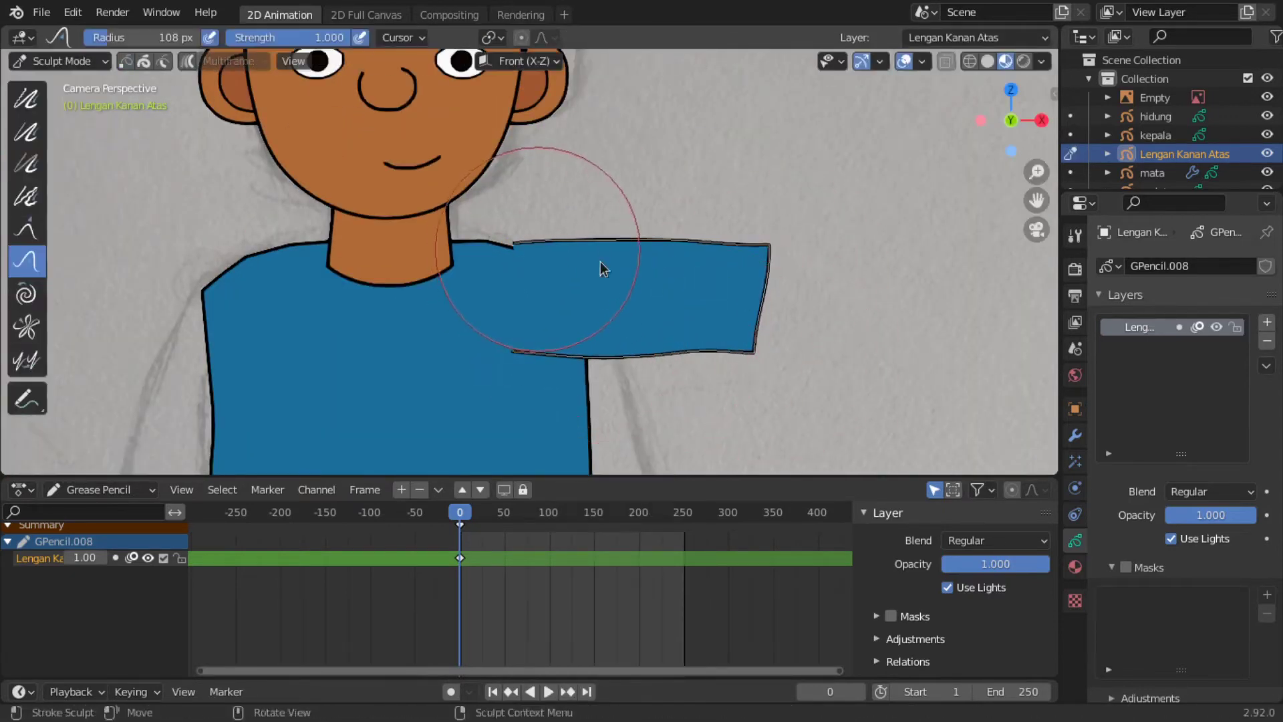
pyautogui.moveTo(725, 335)
pyautogui.mouseDown()
pyautogui.moveTo(753, 344)
pyautogui.moveTo(758, 382)
pyautogui.mouseUp()
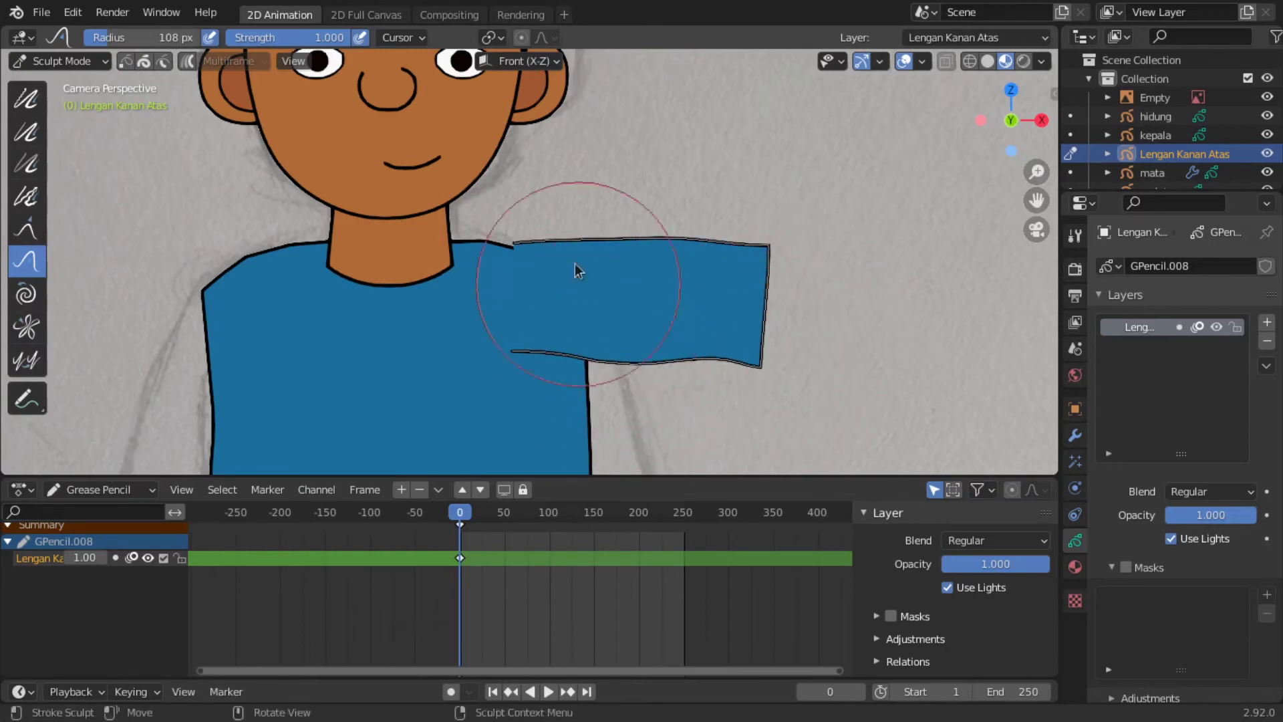
pyautogui.moveTo(578, 270); pyautogui.dragTo(730, 372)
pyautogui.moveTo(587, 249)
pyautogui.mouseDown()
pyautogui.moveTo(688, 287)
pyautogui.moveTo(521, 260)
pyautogui.moveTo(767, 264)
pyautogui.mouseUp()
pyautogui.click(27, 99)
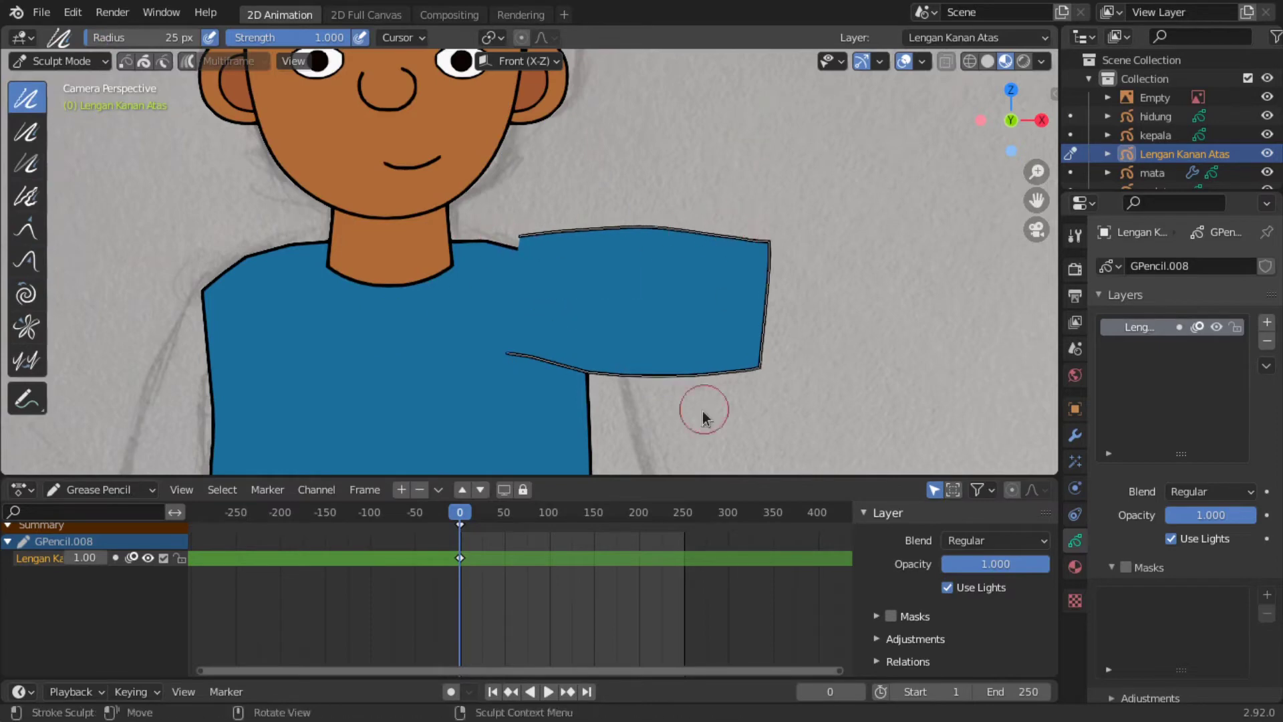
# Step: Rotate the sleeve stroke in Edit Mode until it lies level
pyautogui.press('Tab')
pyautogui.scroll(-4, 774, 302)
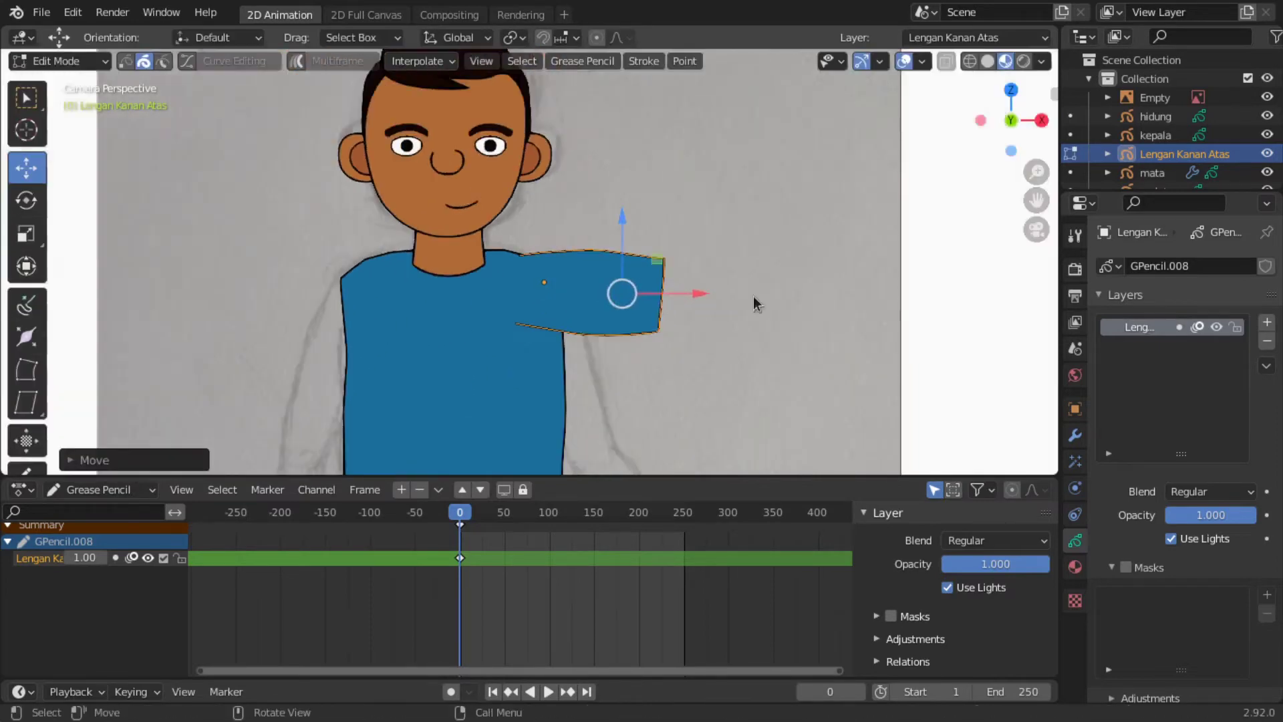
pyautogui.scroll(3, 859, 354)
pyautogui.press('r')
pyautogui.click(834, 411)
pyautogui.press('r')
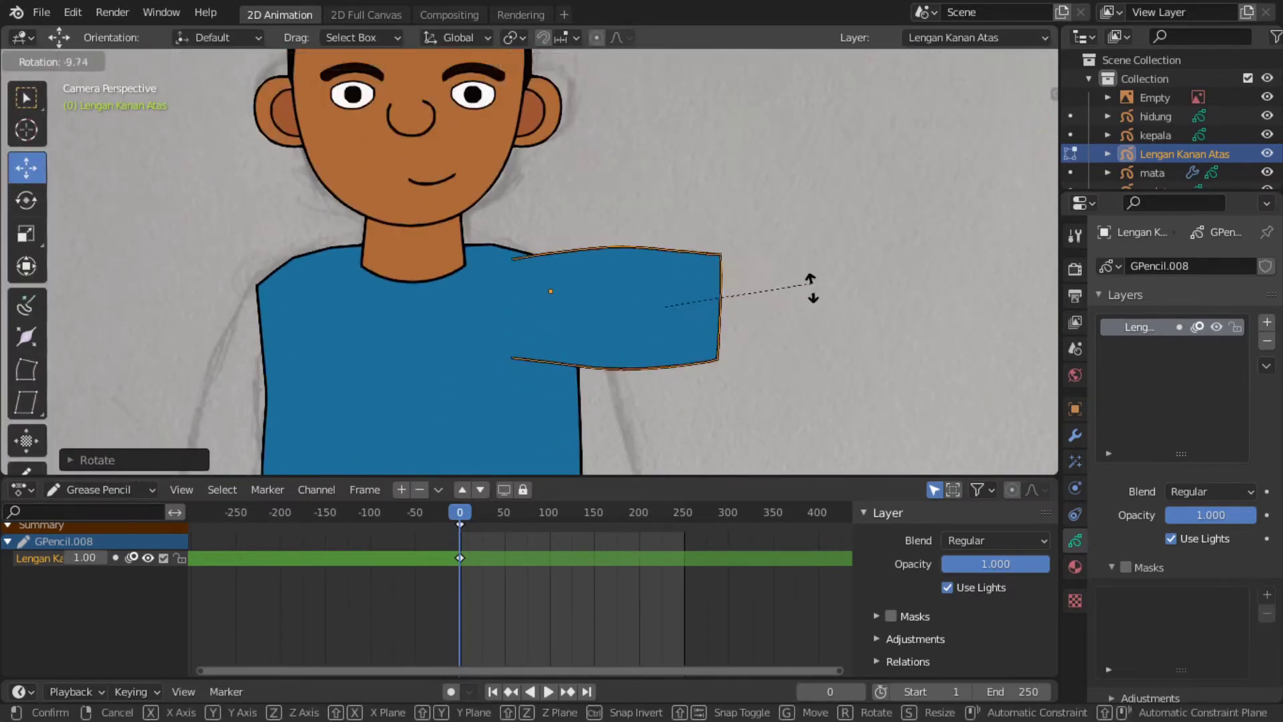
pyautogui.click(808, 278)
# Step: Box-select the sleeve's left-end points and fit the sleeve to the shoulder
pyautogui.click(57, 61)
pyautogui.click(126, 61)
pyautogui.moveTo(497, 338)
pyautogui.mouseDown()
pyautogui.moveTo(558, 364)
pyautogui.moveTo(600, 358)
pyautogui.mouseUp()
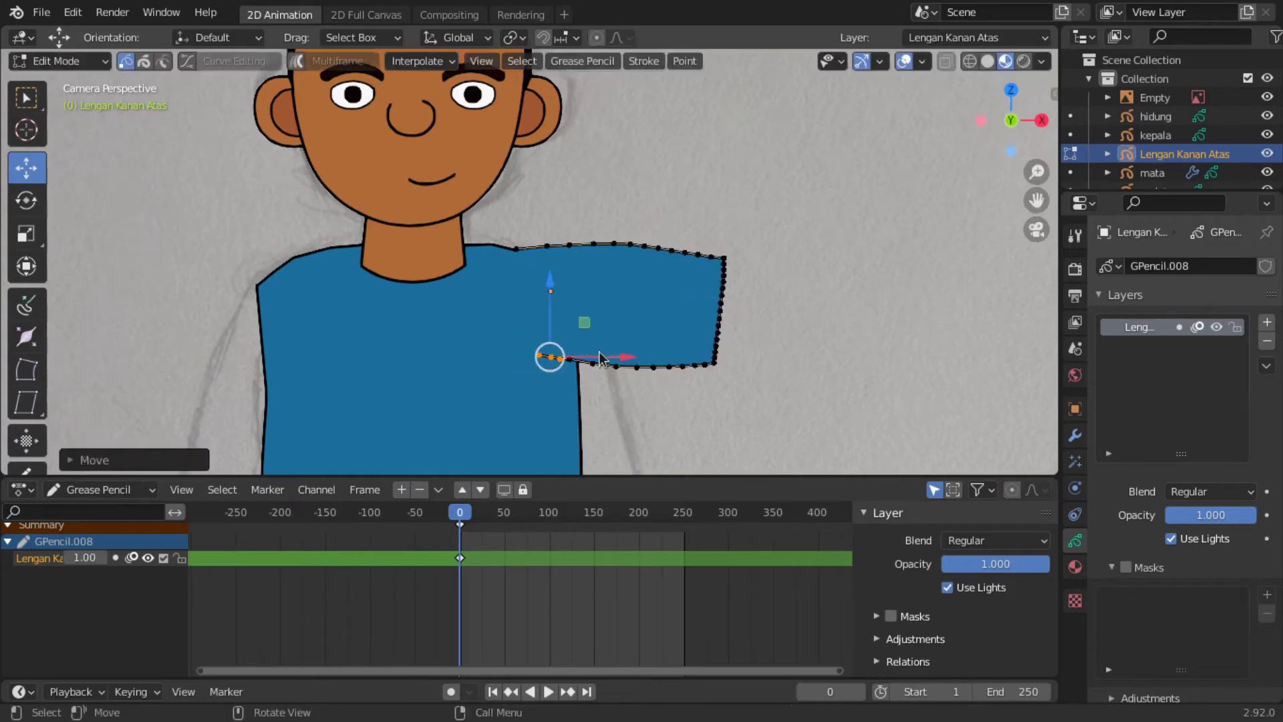
pyautogui.press('Tab')
pyautogui.press('Tab')
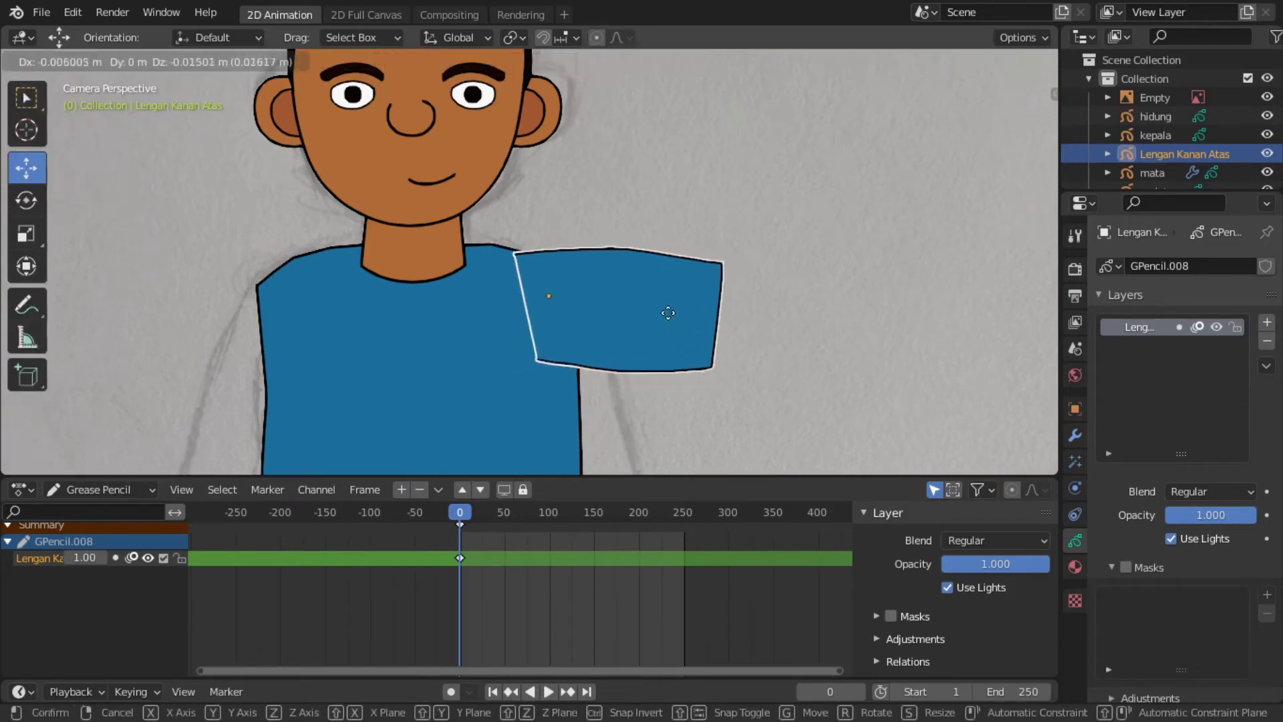
pyautogui.press('Tab')
pyautogui.moveTo(992, 290); pyautogui.dragTo(616, 207, button='middle')
pyautogui.press('KP_0')
pyautogui.click(739, 204)
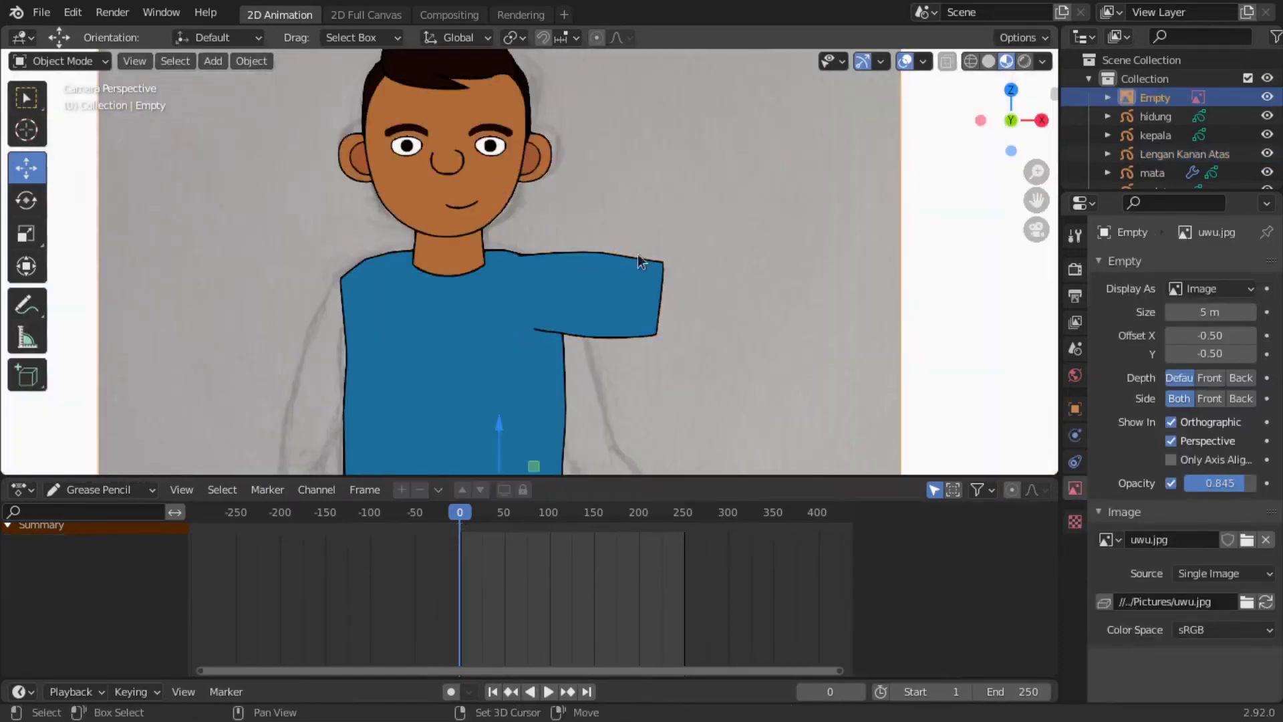
pyautogui.click(213, 60)
pyautogui.click(394, 195)
pyautogui.doubleClick(1163, 116)
pyautogui.write('Lengan Kanan')
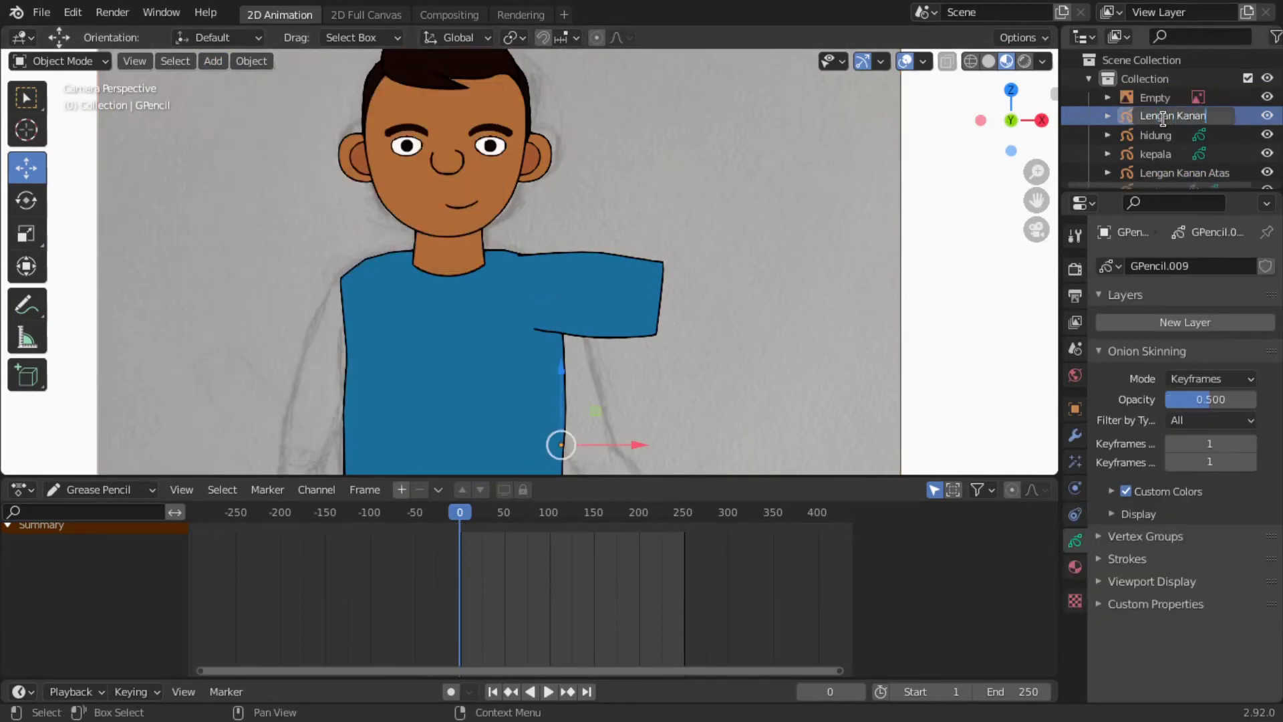
pyautogui.write(' Bawah')
pyautogui.press('Return')
pyautogui.click(1138, 323)
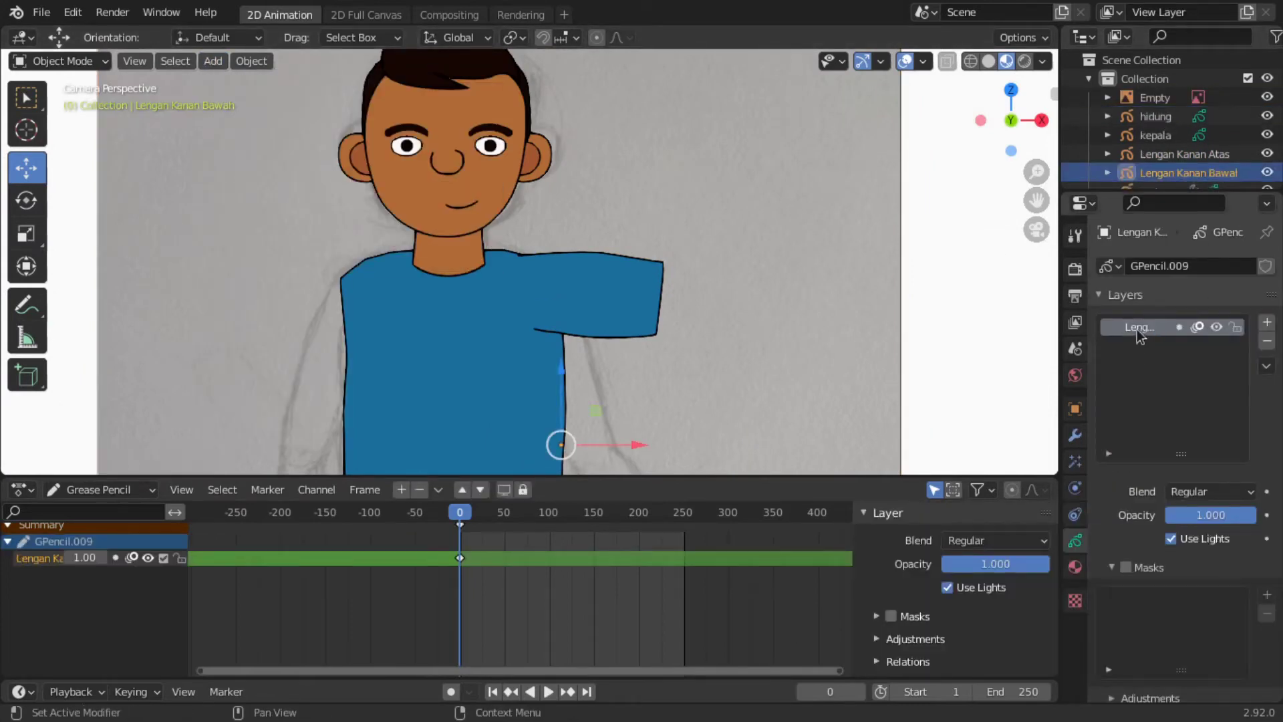
pyautogui.click(1074, 567)
pyautogui.click(1150, 421)
pyautogui.click(1111, 420)
pyautogui.click(1074, 540)
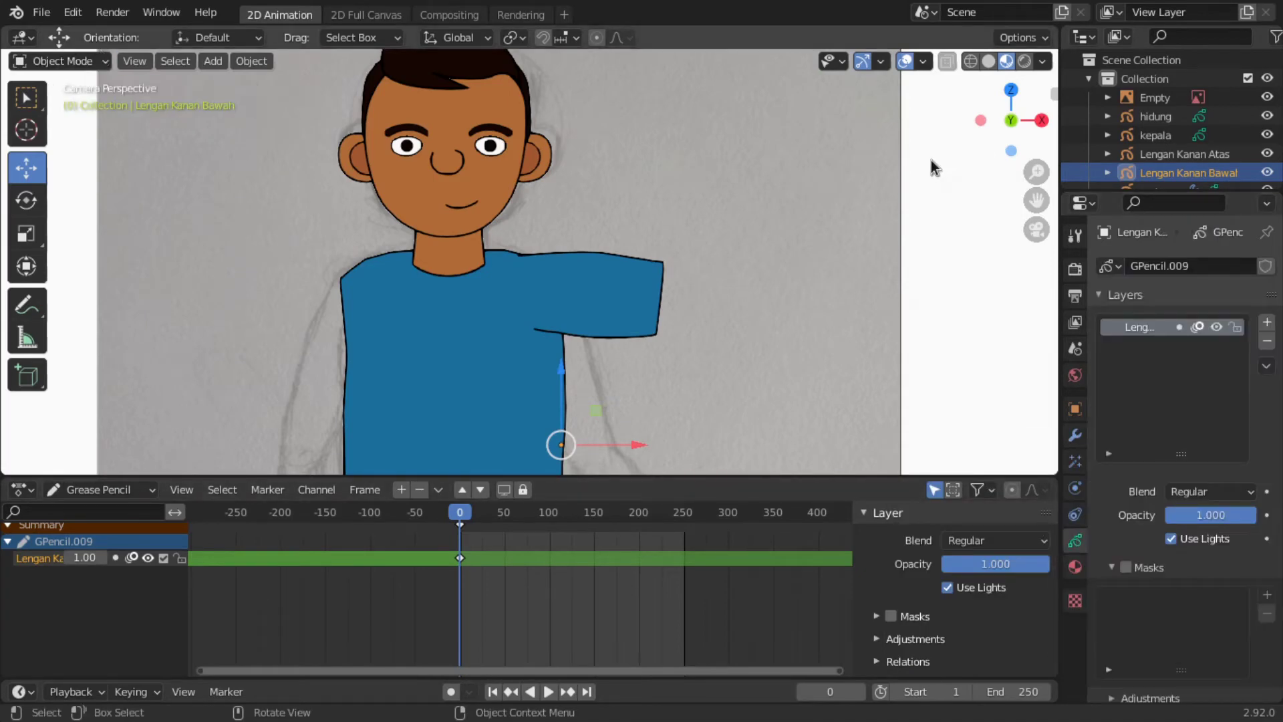
pyautogui.click(701, 286)
# Step: Add a layer named 'Lengan' to the upper-arm object and move it below the sleeve layer
pyautogui.click(602, 293)
pyautogui.scroll(2, 762, 291)
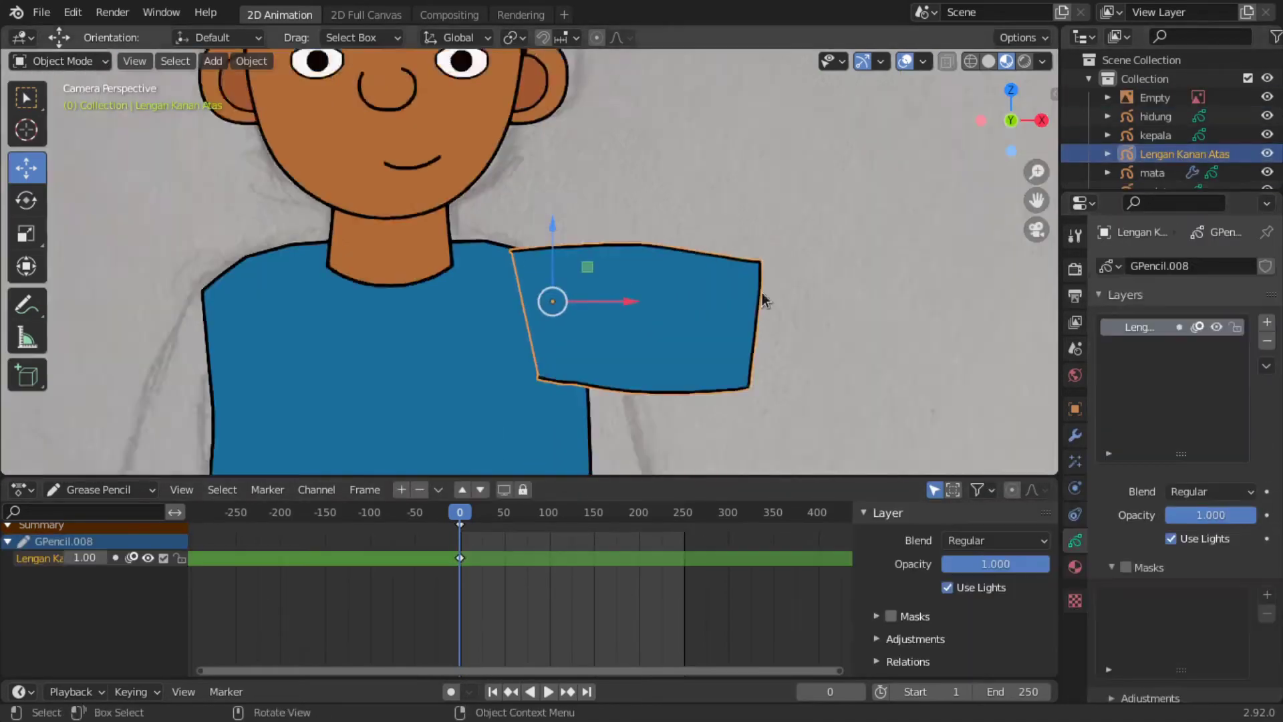
pyautogui.click(1266, 322)
pyautogui.doubleClick(1129, 327)
pyautogui.write('Lengan')
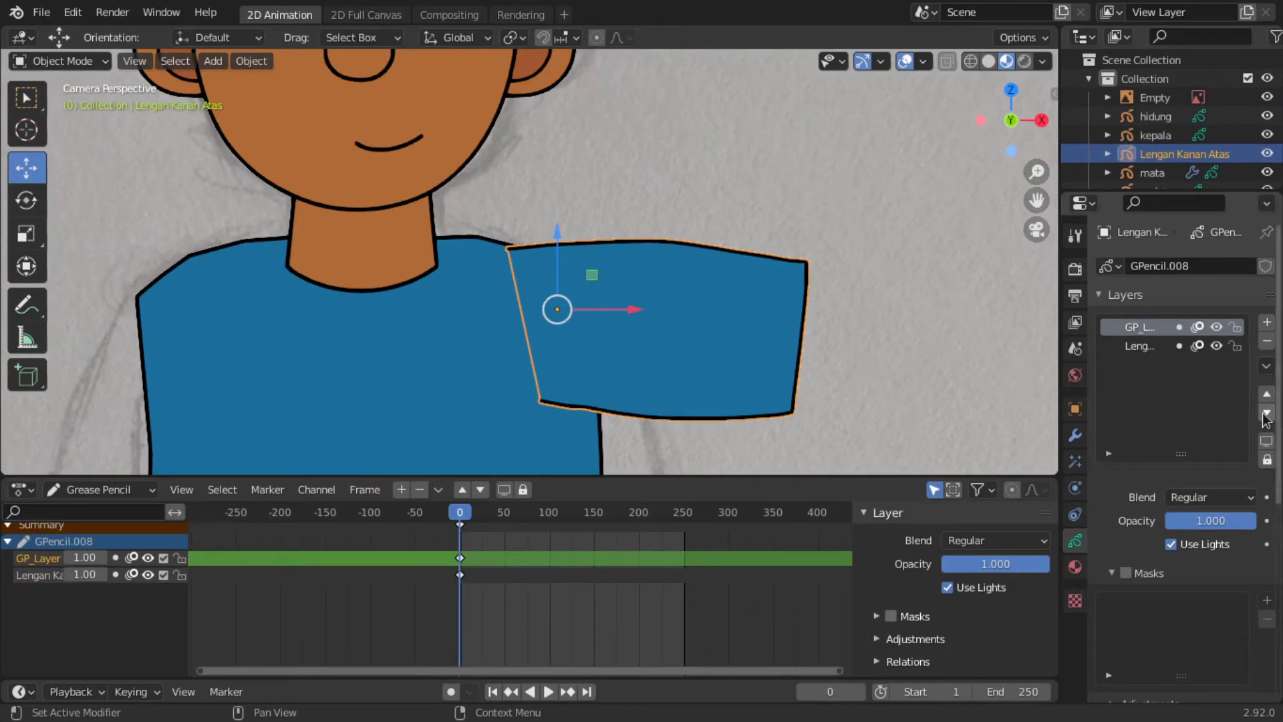
pyautogui.click(1266, 413)
# Step: Add the kulit material and draw a skin-coloured box beside the sleeve end
pyautogui.click(60, 60)
pyautogui.click(40, 140)
pyautogui.click(1074, 567)
pyautogui.click(1266, 266)
pyautogui.click(1111, 421)
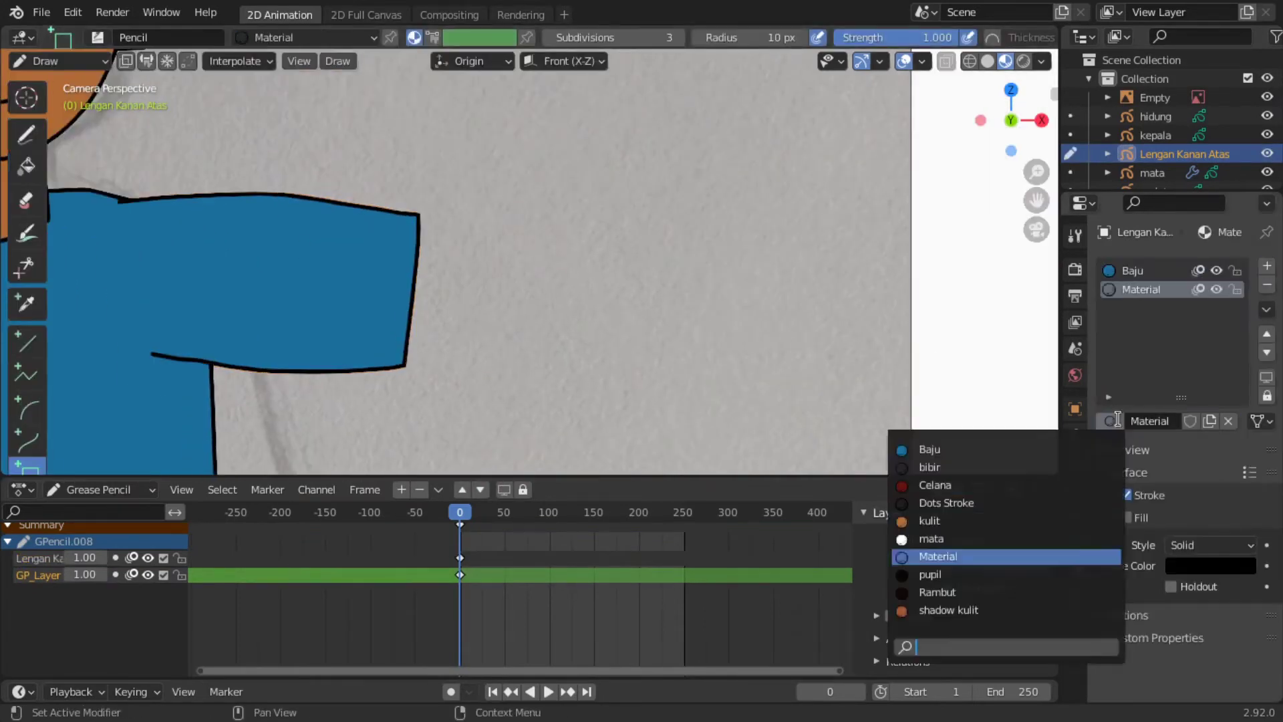
pyautogui.click(929, 521)
pyautogui.moveTo(381, 235); pyautogui.dragTo(522, 345)
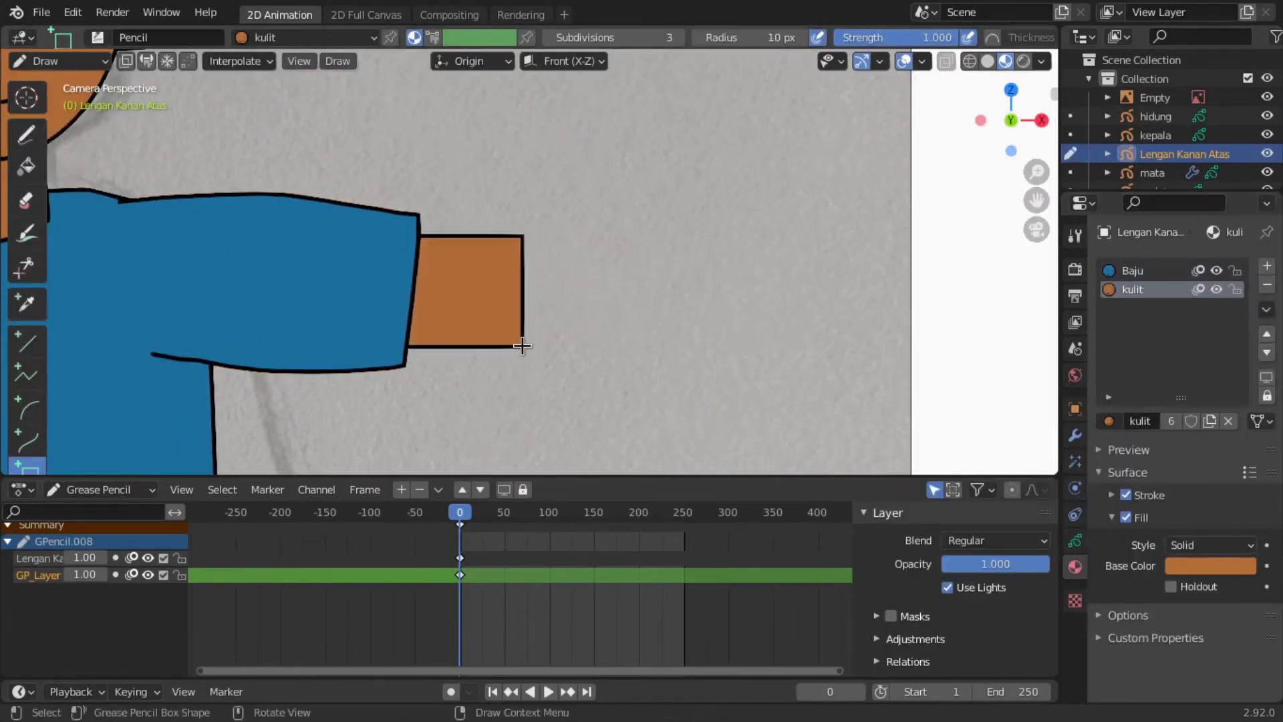
# Step: Select the whole box in Edit Mode and rotate it slightly
pyautogui.hotkey('ctrl', 'Tab')
pyautogui.press('Tab')
pyautogui.press('a')
pyautogui.press('r')
pyautogui.click(689, 283)
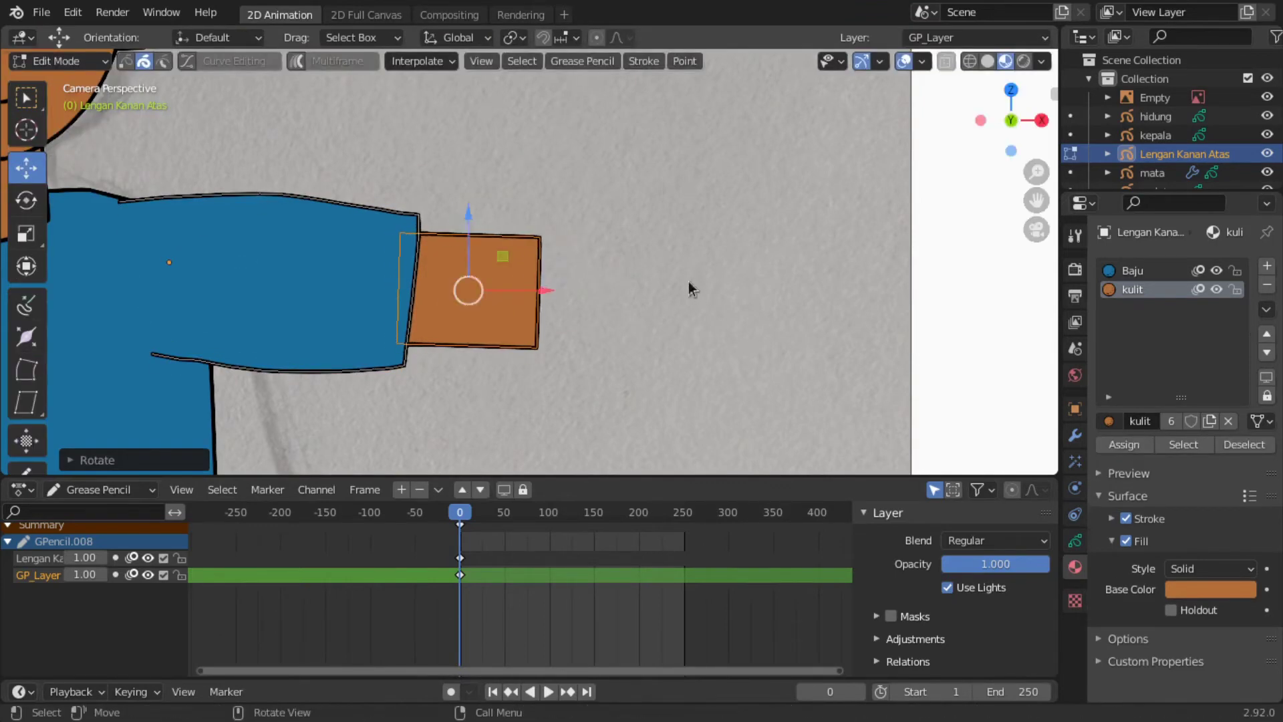
pyautogui.press('1')
# Step: Select the box's right-edge points and push that edge slightly outward
pyautogui.moveTo(555, 221); pyautogui.dragTo(521, 340)
pyautogui.press('x')
pyautogui.click(521, 349)
pyautogui.moveTo(355, 187); pyautogui.dragTo(508, 361)
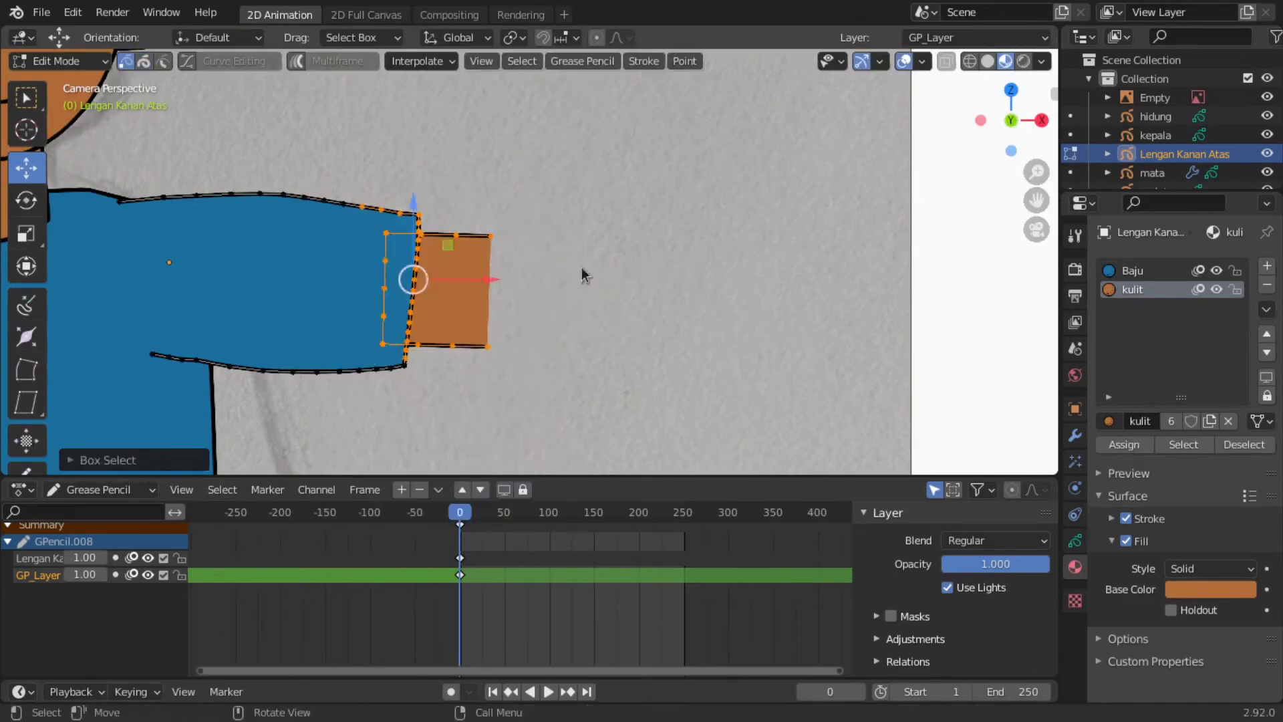
pyautogui.moveTo(468, 214); pyautogui.dragTo(535, 361)
pyautogui.press('g')
pyautogui.click(530, 239)
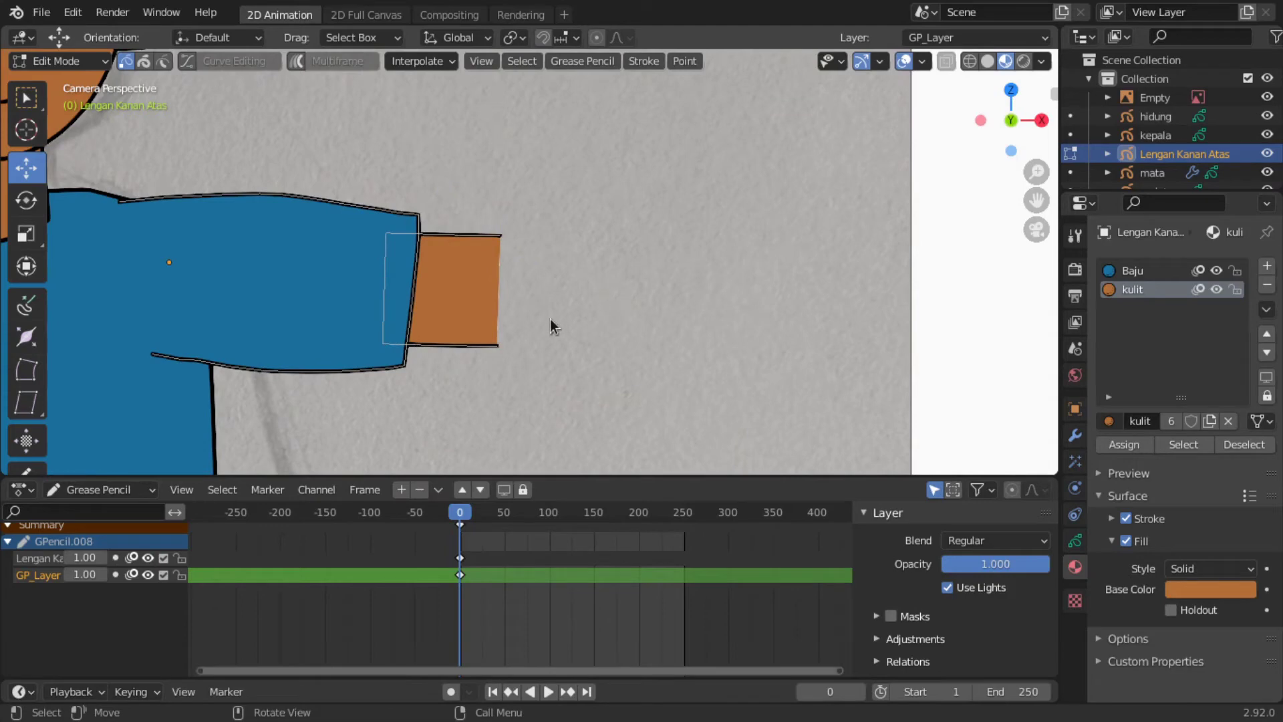
# Step: Subdivide the box stroke for smoother shaping
pyautogui.click(503, 347)
pyautogui.press('2')
pyautogui.rightClick(567, 347)
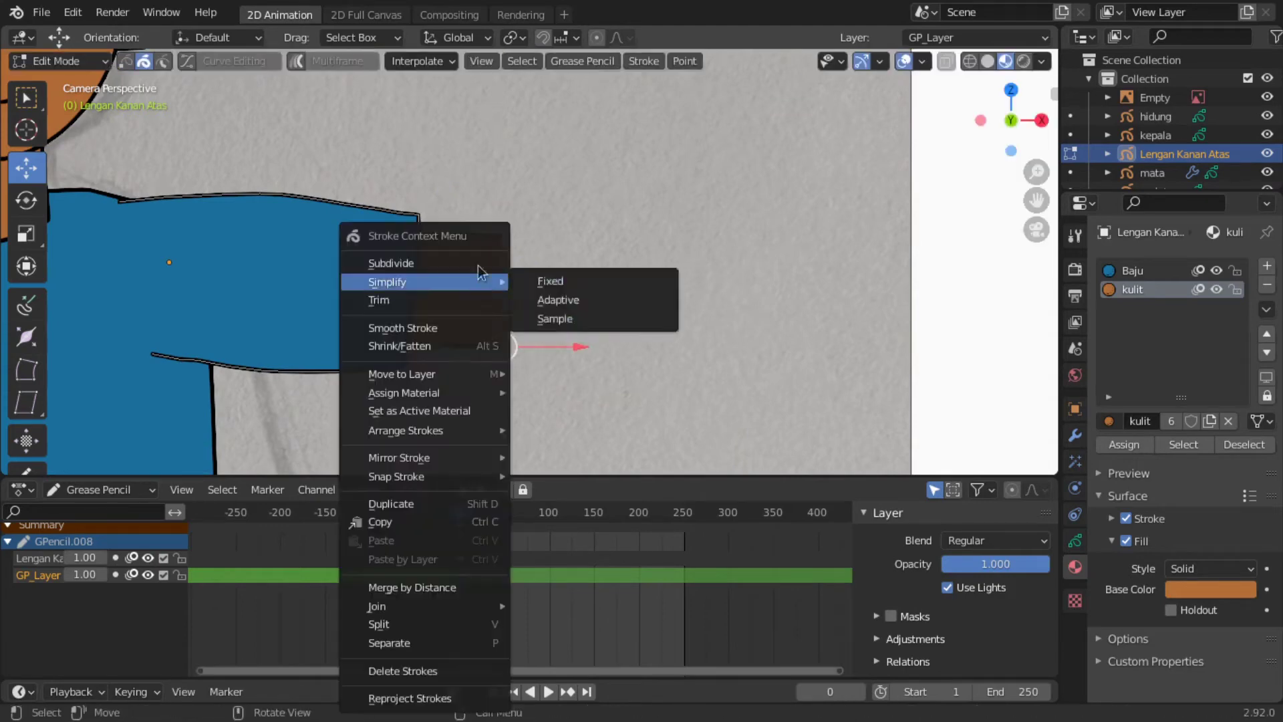
pyautogui.click(401, 257)
# Step: Sculpt the box's top-right corner inward, then return to Object Mode
pyautogui.click(57, 61)
pyautogui.click(67, 124)
pyautogui.moveTo(501, 239); pyautogui.dragTo(502, 231)
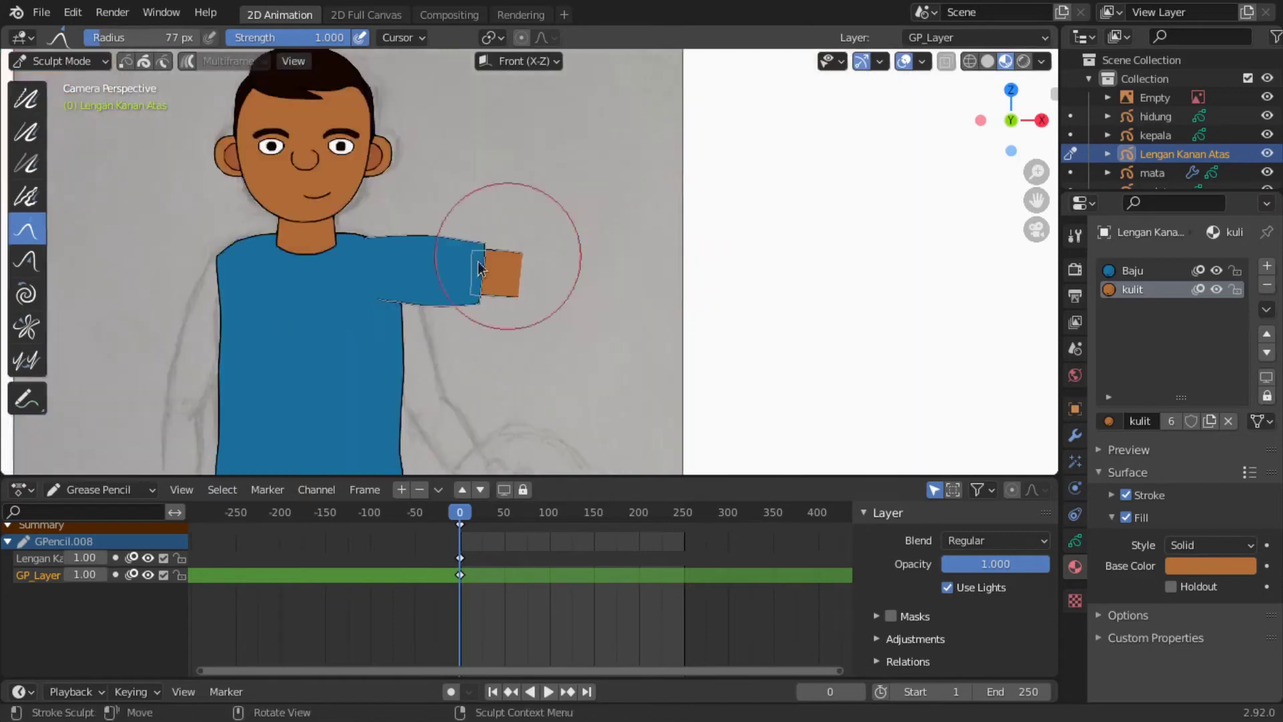
pyautogui.press('Tab')
pyautogui.press('Tab')
# Step: Add a blank Grease Pencil object named 'wah' and move it to the forearm
pyautogui.click(213, 61)
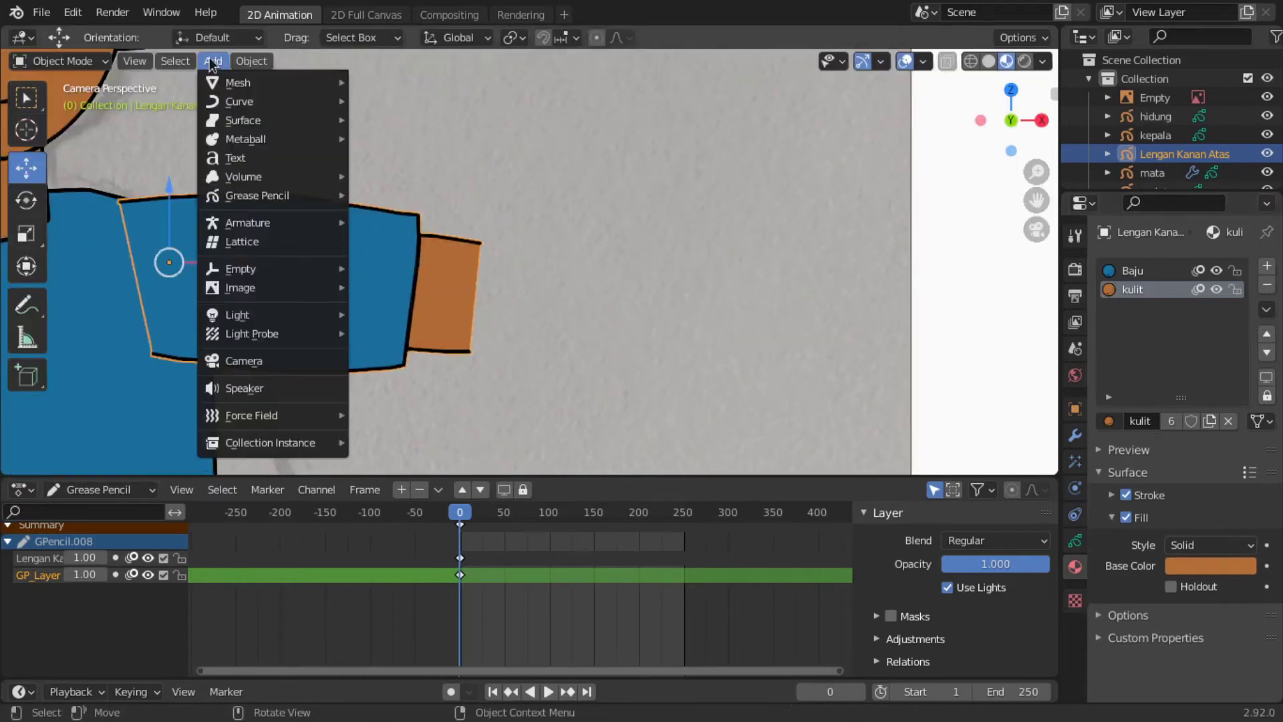
pyautogui.click(422, 194)
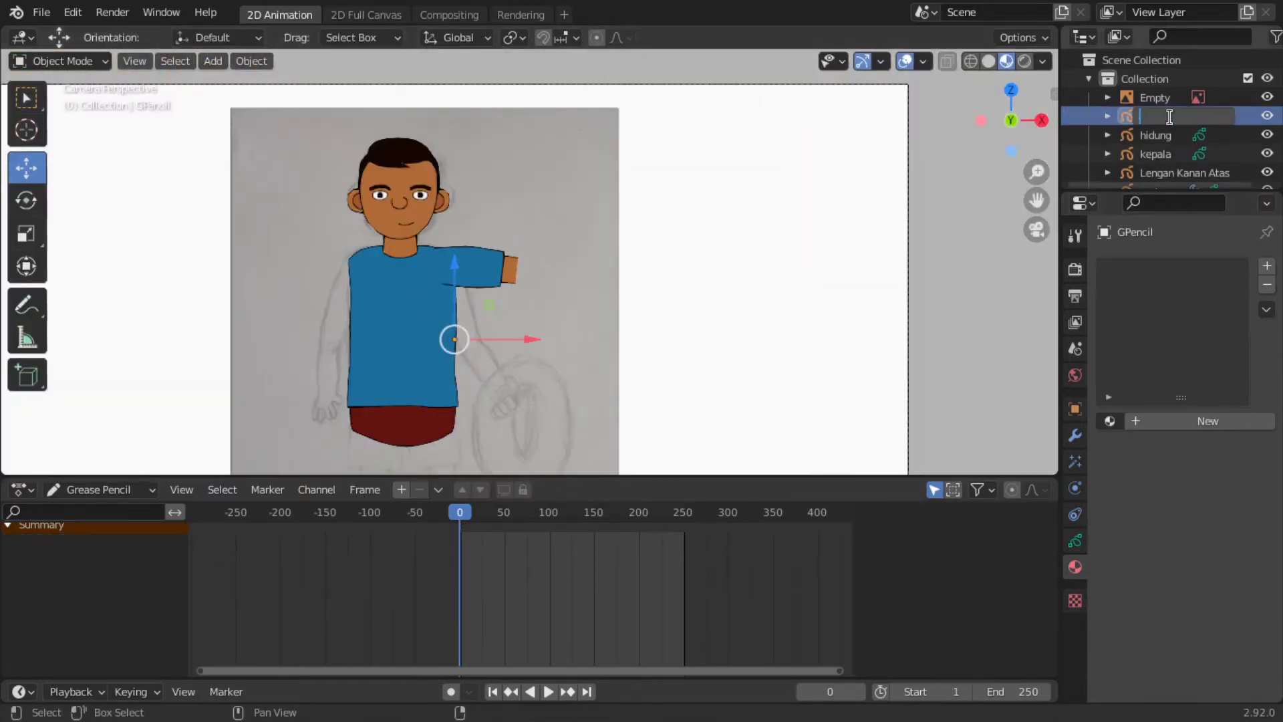
pyautogui.write('Lengan Kanan Bawah')
pyautogui.press('Return')
pyautogui.scroll(3, 880, 266)
pyautogui.press('g')
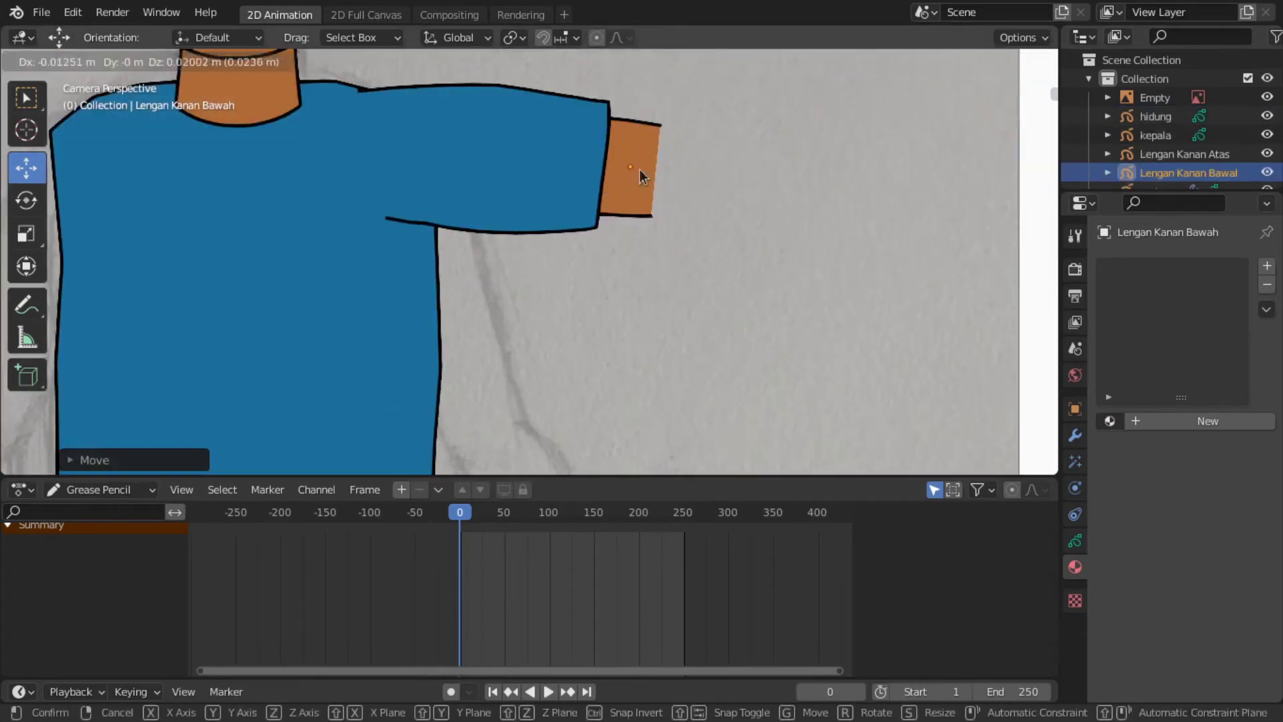
pyautogui.press('Return')
# Step: Add and rename a new drawing layer on the new object
pyautogui.click(1146, 419)
pyautogui.click(1074, 540)
pyautogui.click(1145, 318)
pyautogui.doubleClick(1147, 326)
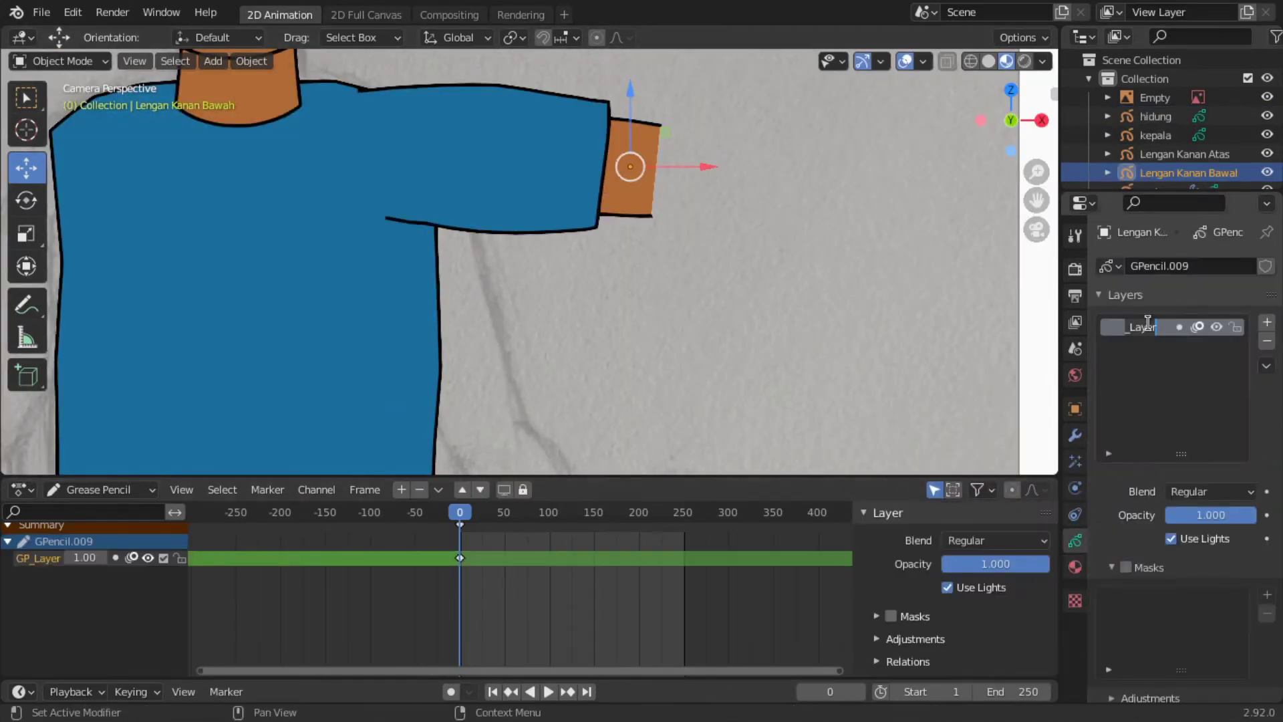
pyautogui.press('Return')
pyautogui.scroll(-3, 467, 267)
pyautogui.hotkey('ctrl', 'Tab')
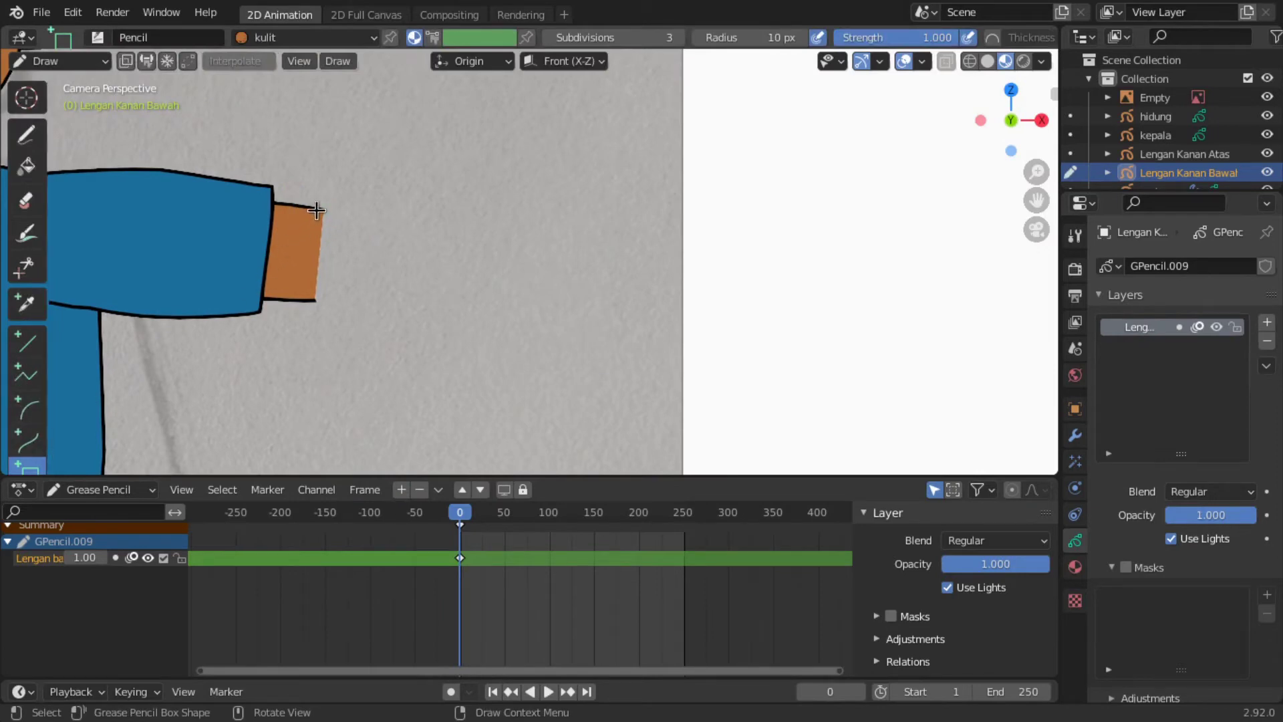
# Step: Draw a long forearm rectangle and nudge it slightly left and up
pyautogui.moveTo(318, 209); pyautogui.dragTo(768, 307)
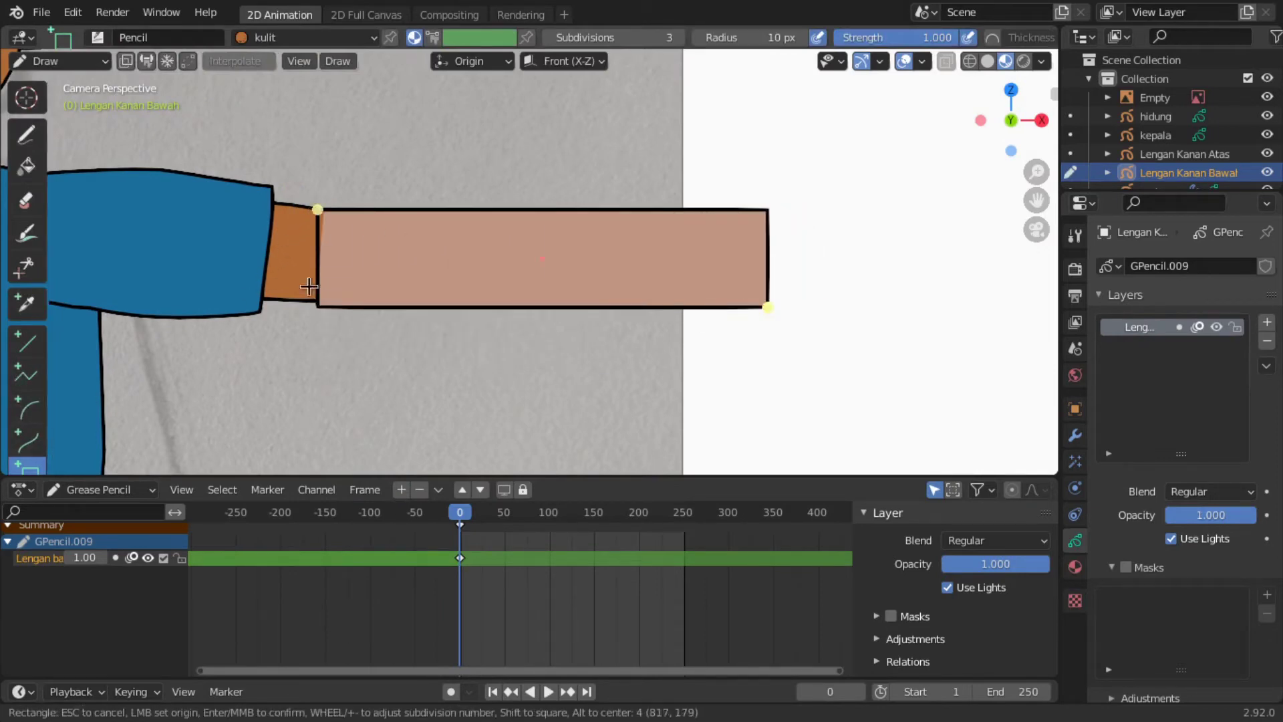
pyautogui.press('Return')
pyautogui.click(94, 65)
pyautogui.click(50, 101)
pyautogui.press('g')
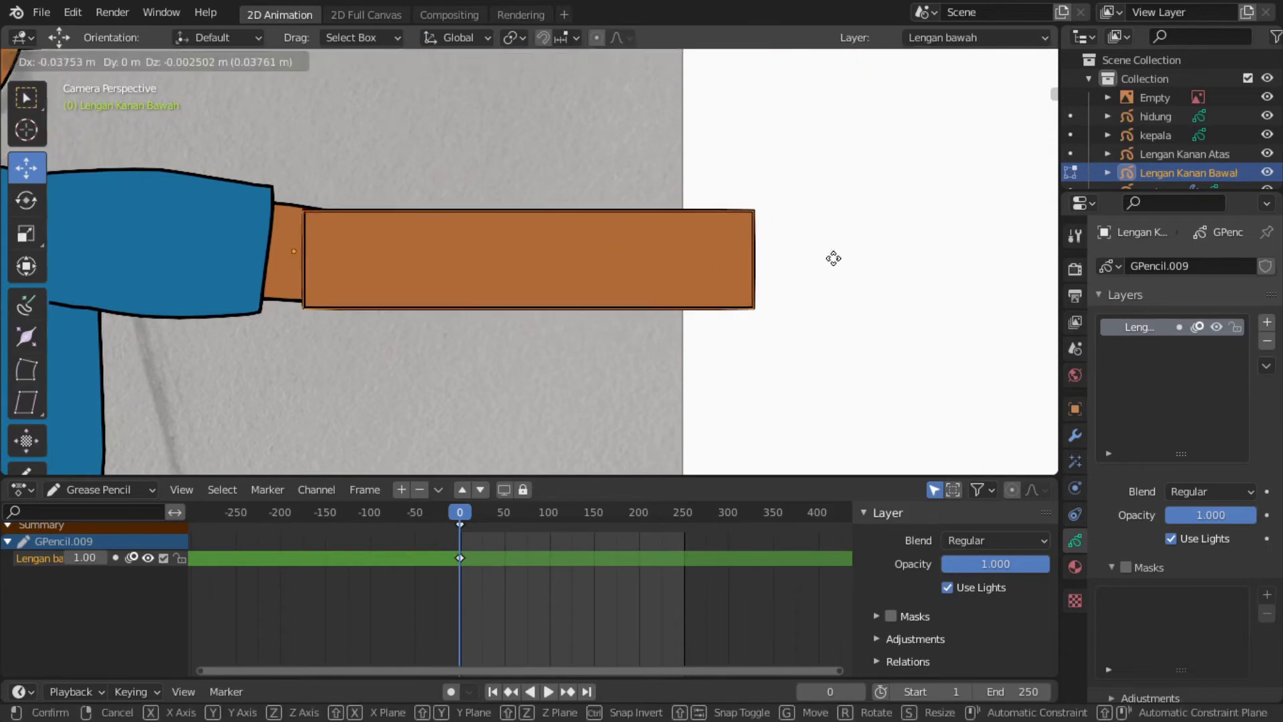
pyautogui.click(833, 258)
# Step: Subdivide the rectangle stroke, trying and undoing point deletions
pyautogui.rightClick(477, 237)
pyautogui.click(478, 237)
pyautogui.press('x')
pyautogui.click(337, 205)
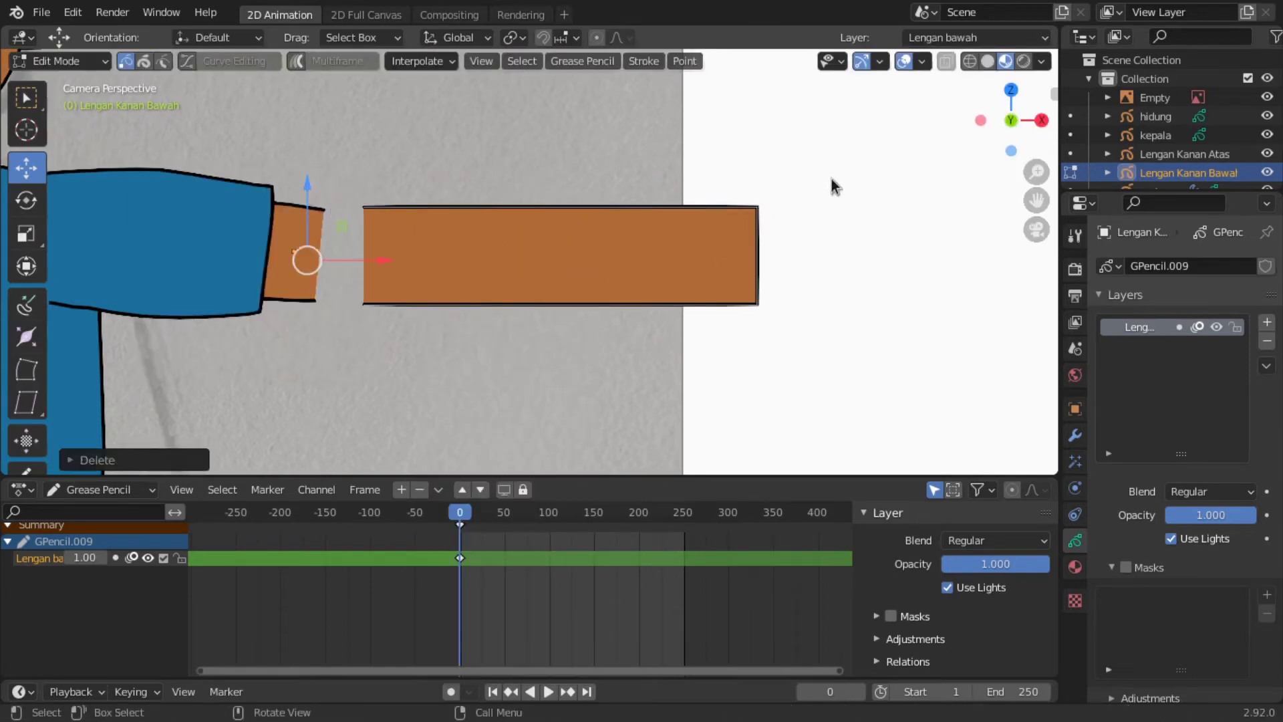
pyautogui.hotkey('ctrl', 'z')
pyautogui.press('x')
pyautogui.click(329, 251)
pyautogui.hotkey('ctrl', 'z')
pyautogui.press('x')
pyautogui.click(375, 254)
# Step: Rotate the whole rectangle to follow the sketched arm
pyautogui.moveTo(885, 191); pyautogui.dragTo(294, 327)
pyautogui.press('g')
pyautogui.press('r')
pyautogui.click(759, 292)
pyautogui.press('g')
pyautogui.press('Escape')
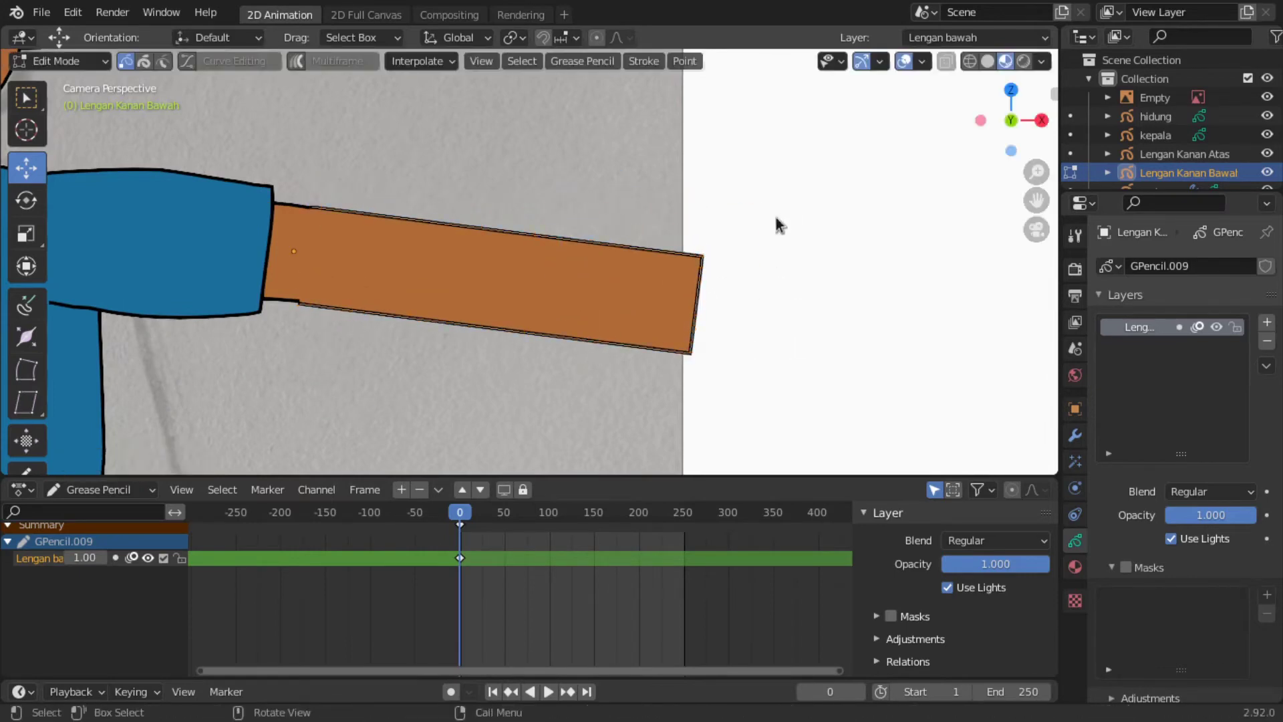
pyautogui.moveTo(775, 223); pyautogui.dragTo(675, 360)
pyautogui.press('x')
pyautogui.press('Escape')
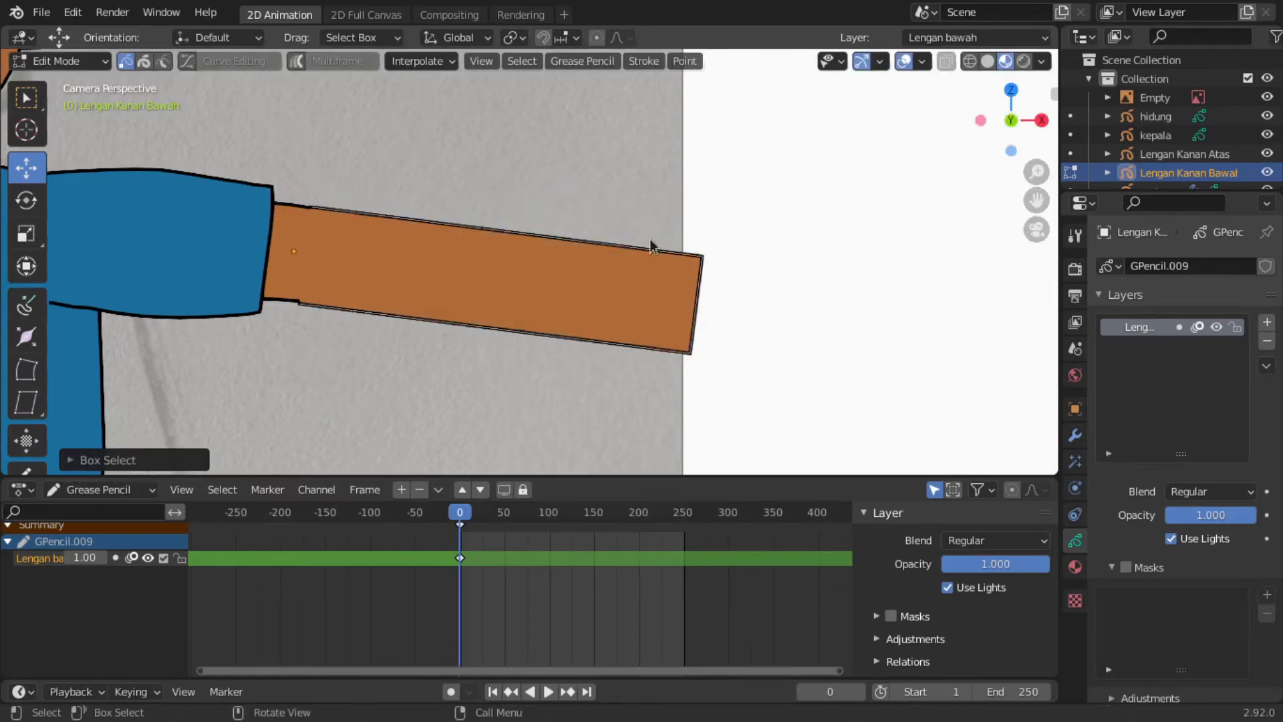
# Step: Sculpt the forearm's lower-right edge straight and resize the brush
pyautogui.click(60, 61)
pyautogui.click(59, 124)
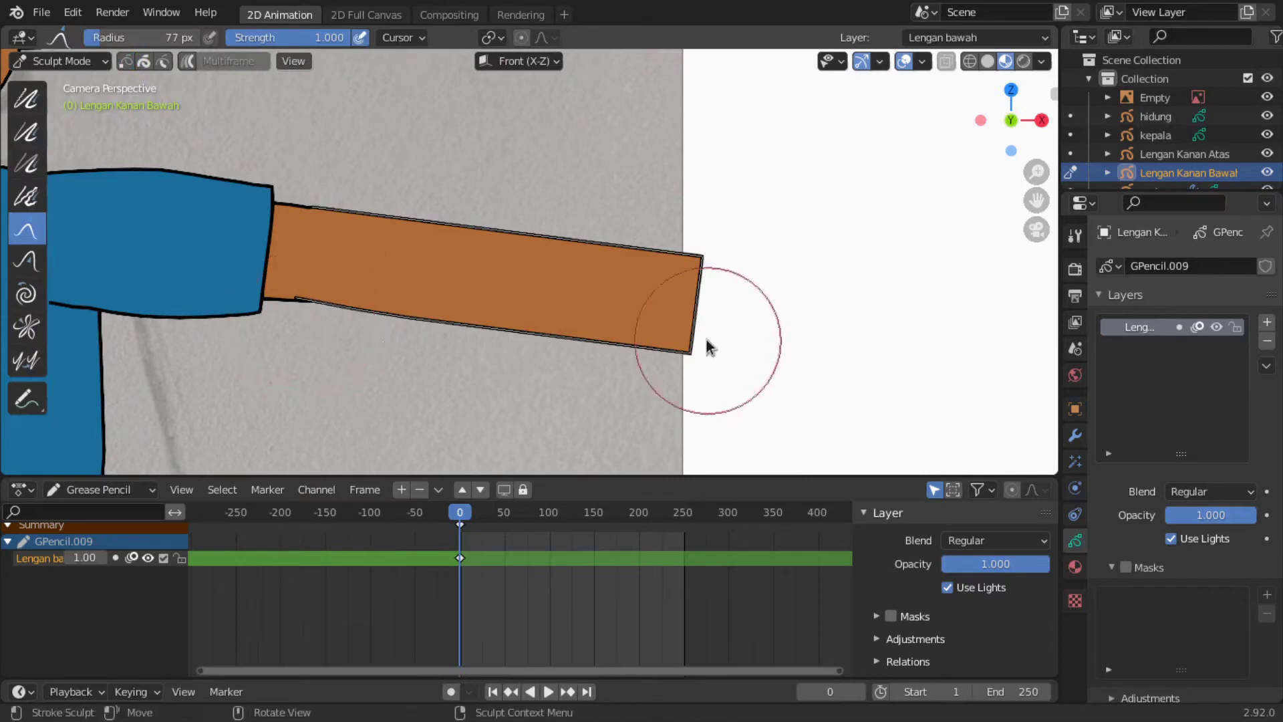
pyautogui.moveTo(619, 374); pyautogui.dragTo(616, 363)
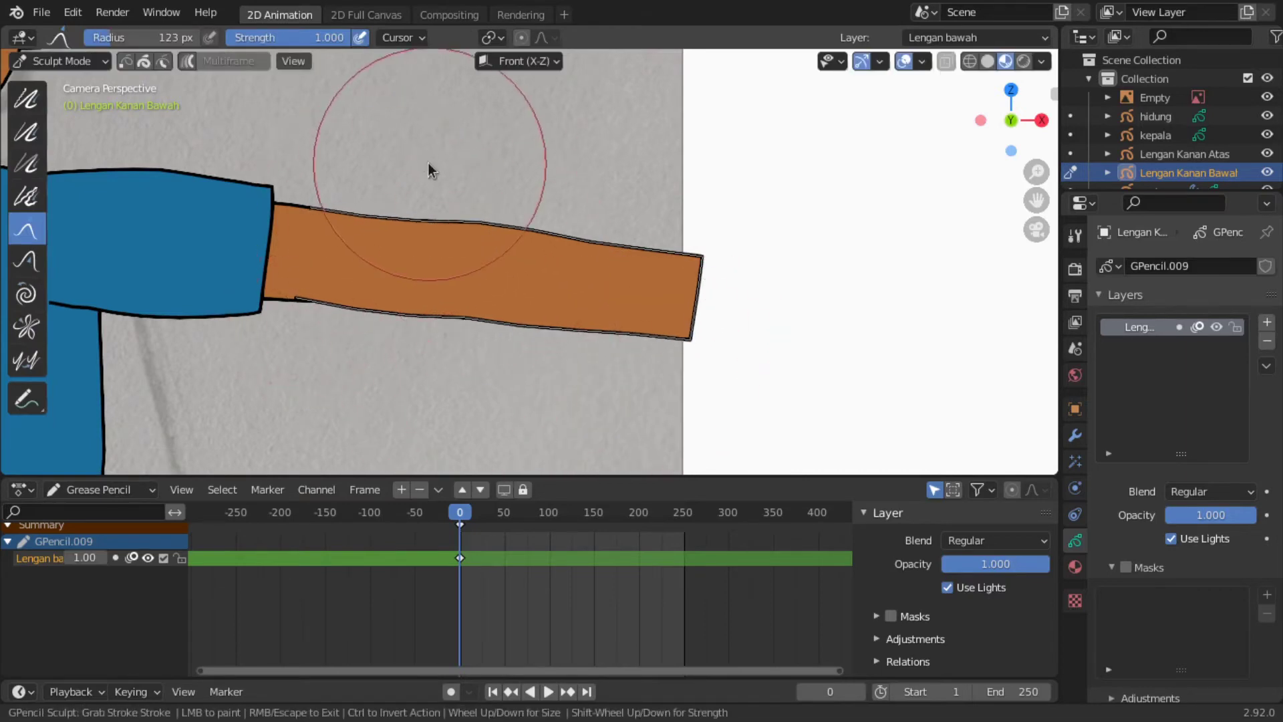
pyautogui.scroll(-5, 526, 197)
pyautogui.scroll(6, 516, 277)
pyautogui.press('f')
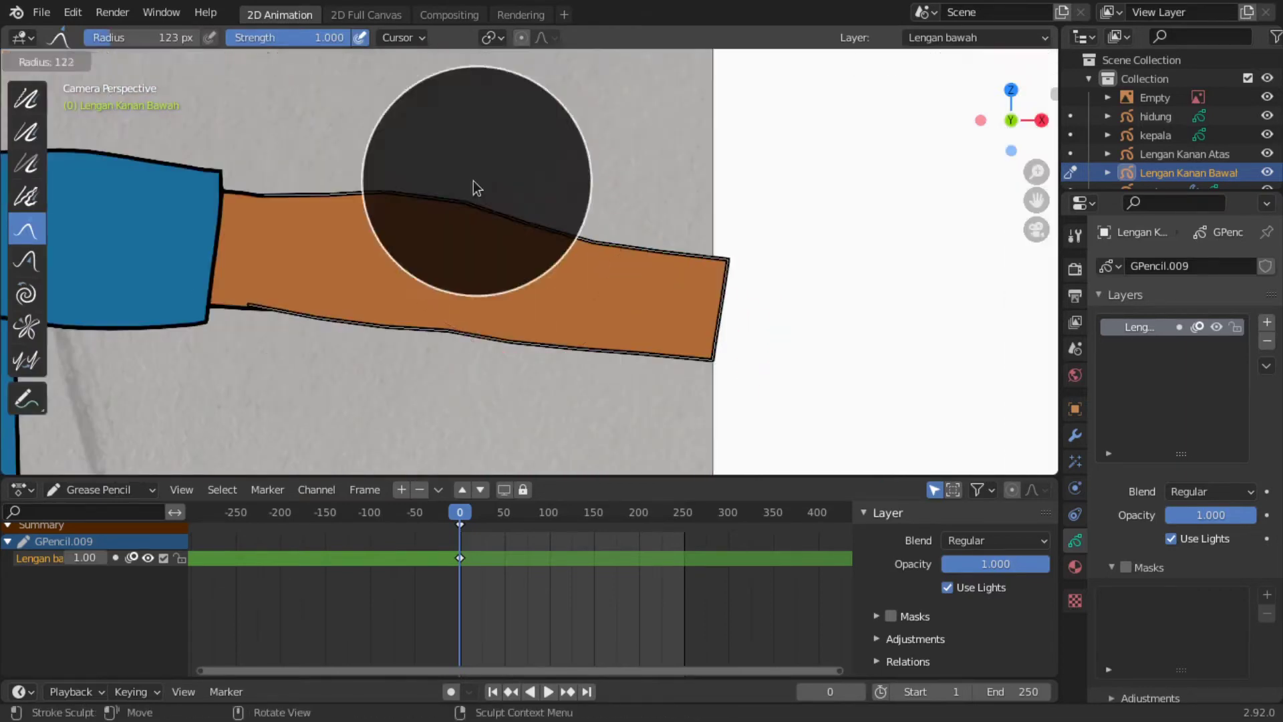
pyautogui.click(473, 181)
# Step: Curve the forearm's upper edge, narrow its tip, and smooth the edge kinks
pyautogui.moveTo(367, 169); pyautogui.dragTo(501, 215)
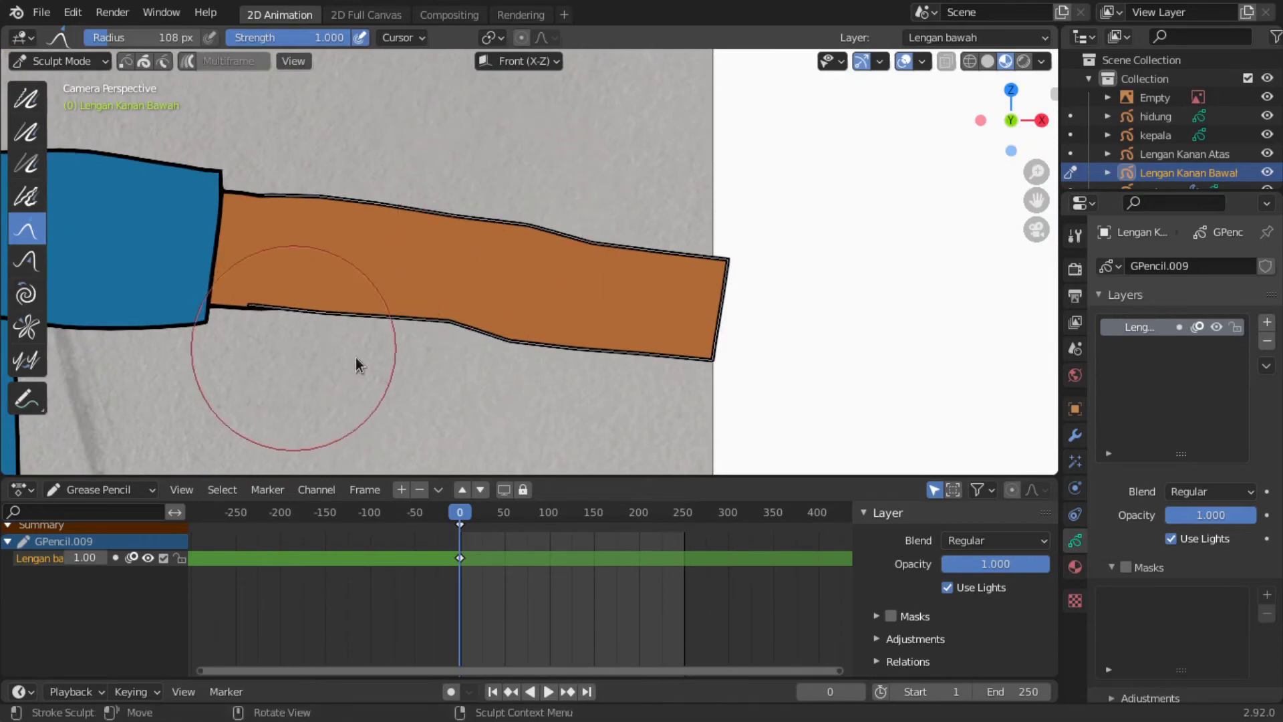
pyautogui.moveTo(718, 364); pyautogui.dragTo(739, 300)
pyautogui.moveTo(739, 367); pyautogui.dragTo(753, 314)
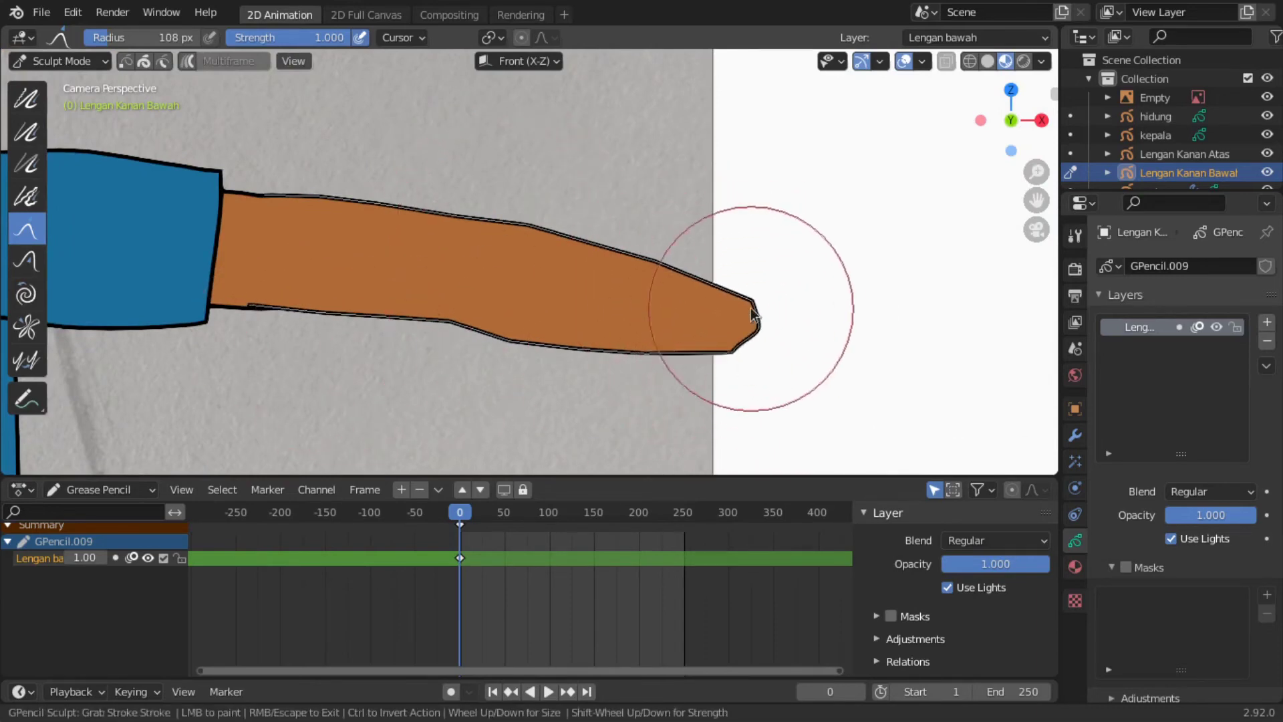
pyautogui.moveTo(588, 354); pyautogui.dragTo(788, 353)
pyautogui.scroll(-3, 376, 261)
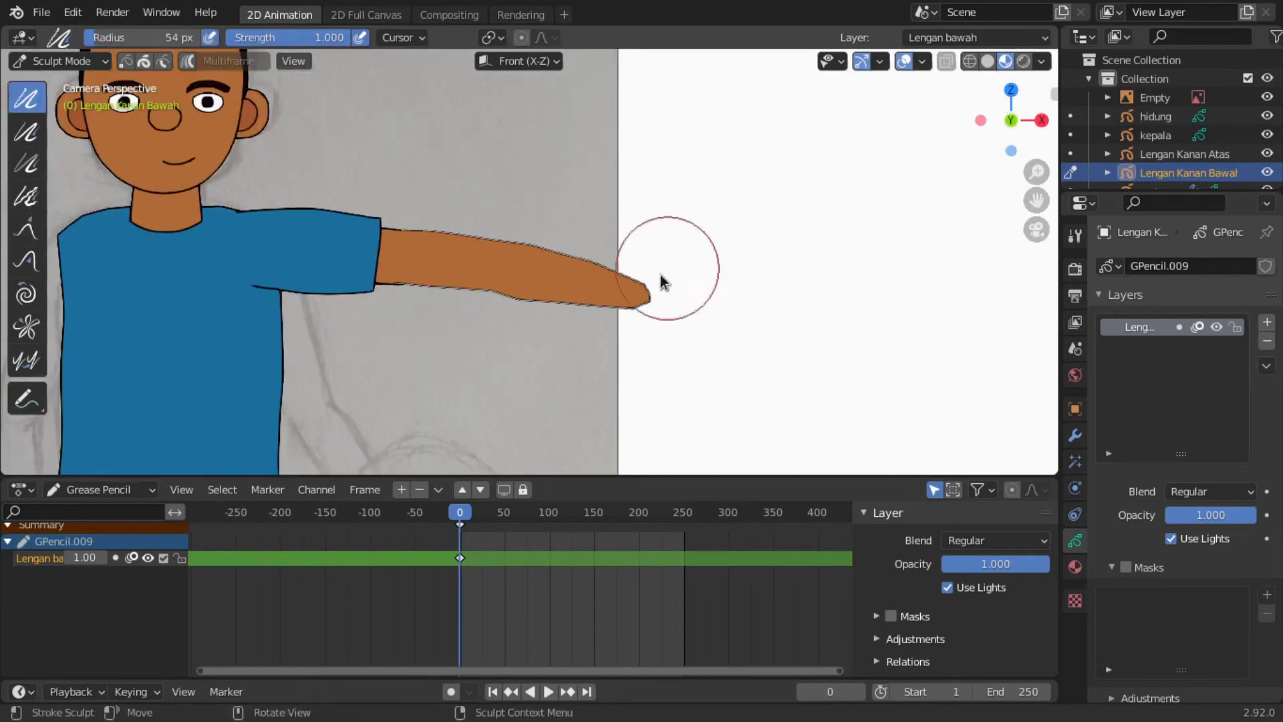
pyautogui.scroll(4, 491, 292)
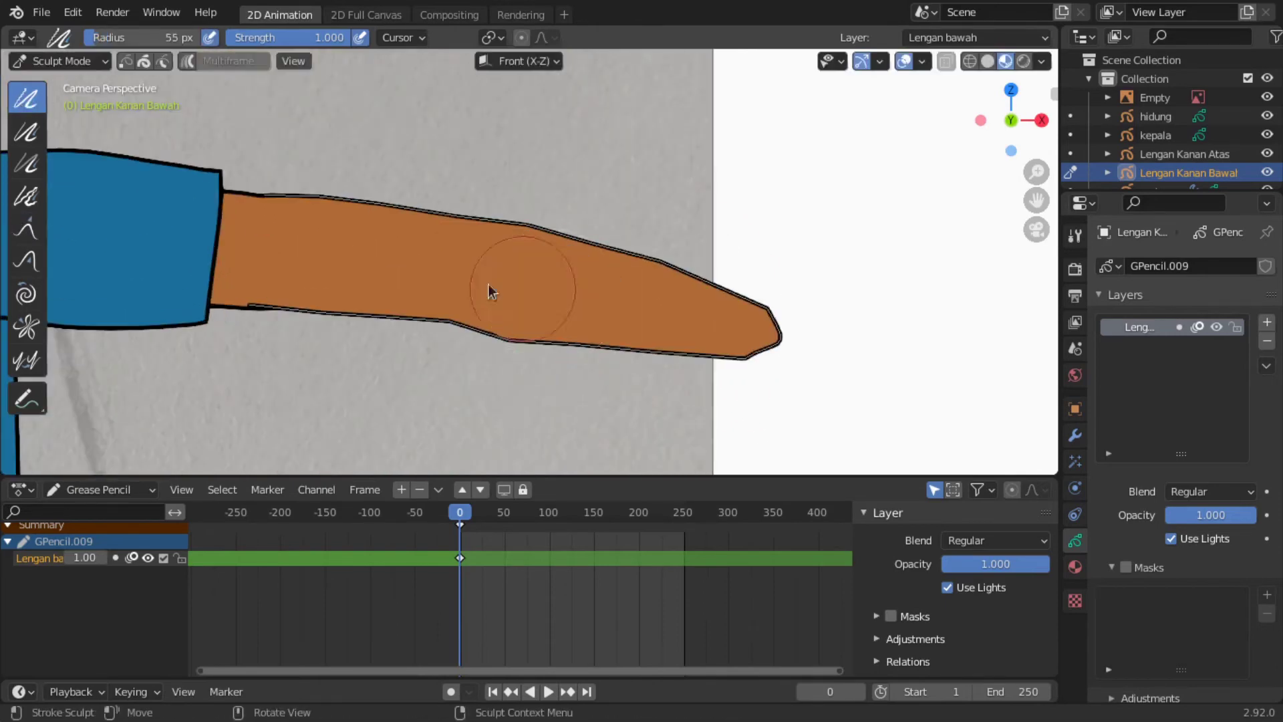
pyautogui.moveTo(490, 292); pyautogui.dragTo(811, 286)
# Step: Grab the forearm tip out into a squarer hand, then return to Object Mode
pyautogui.click(27, 231)
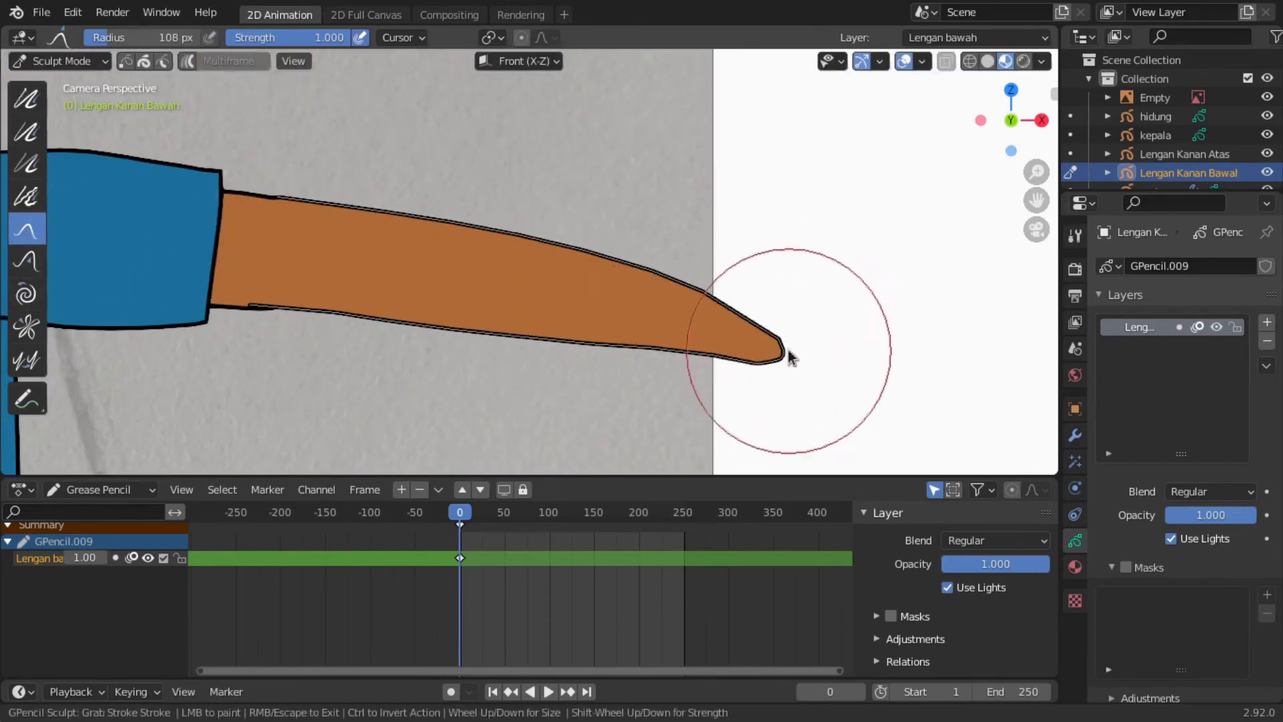
pyautogui.moveTo(784, 355)
pyautogui.mouseDown()
pyautogui.moveTo(799, 272)
pyautogui.moveTo(844, 320)
pyautogui.mouseUp()
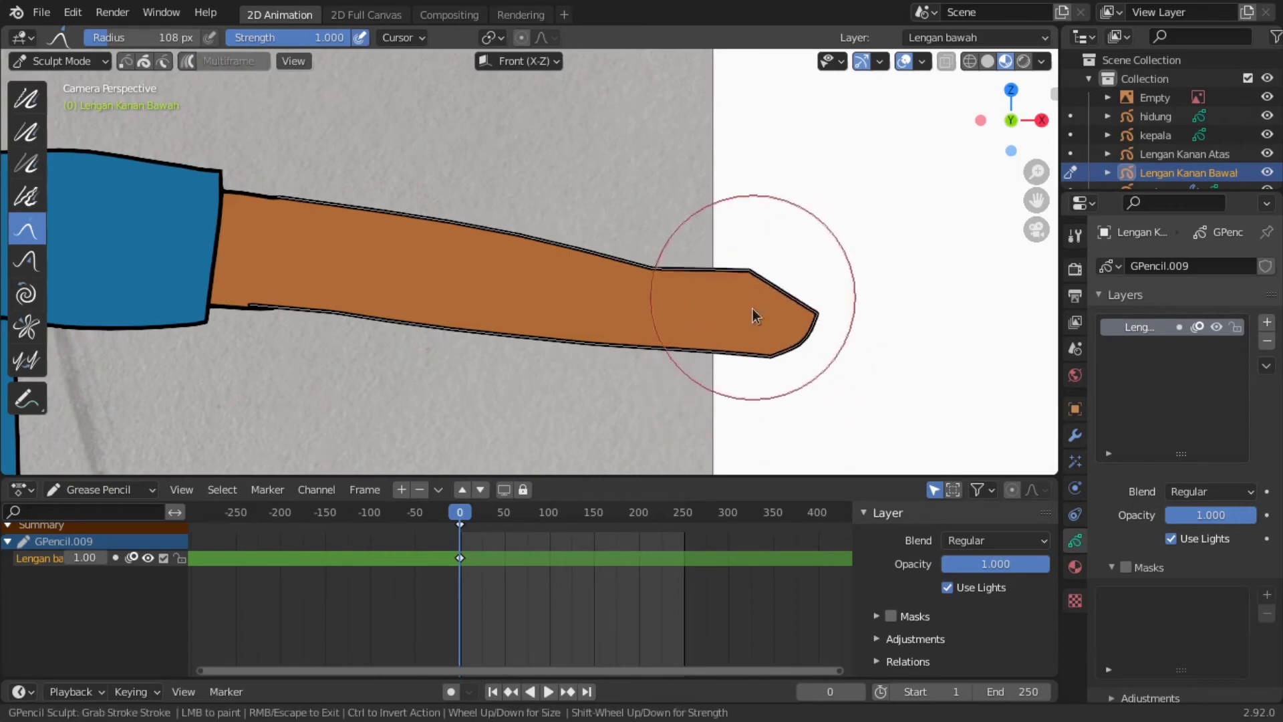
pyautogui.moveTo(752, 308); pyautogui.dragTo(813, 263)
pyautogui.scroll(-5, 786, 218)
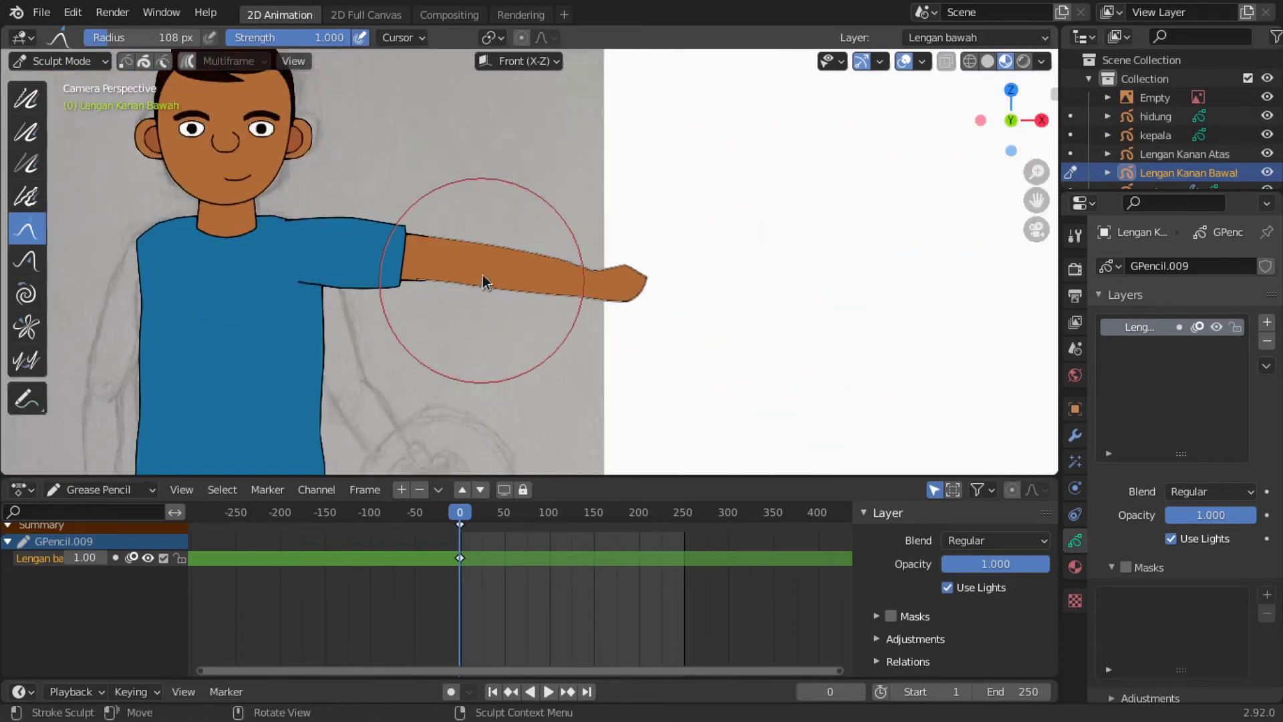
pyautogui.scroll(1, 935, 224)
pyautogui.scroll(1, 929, 228)
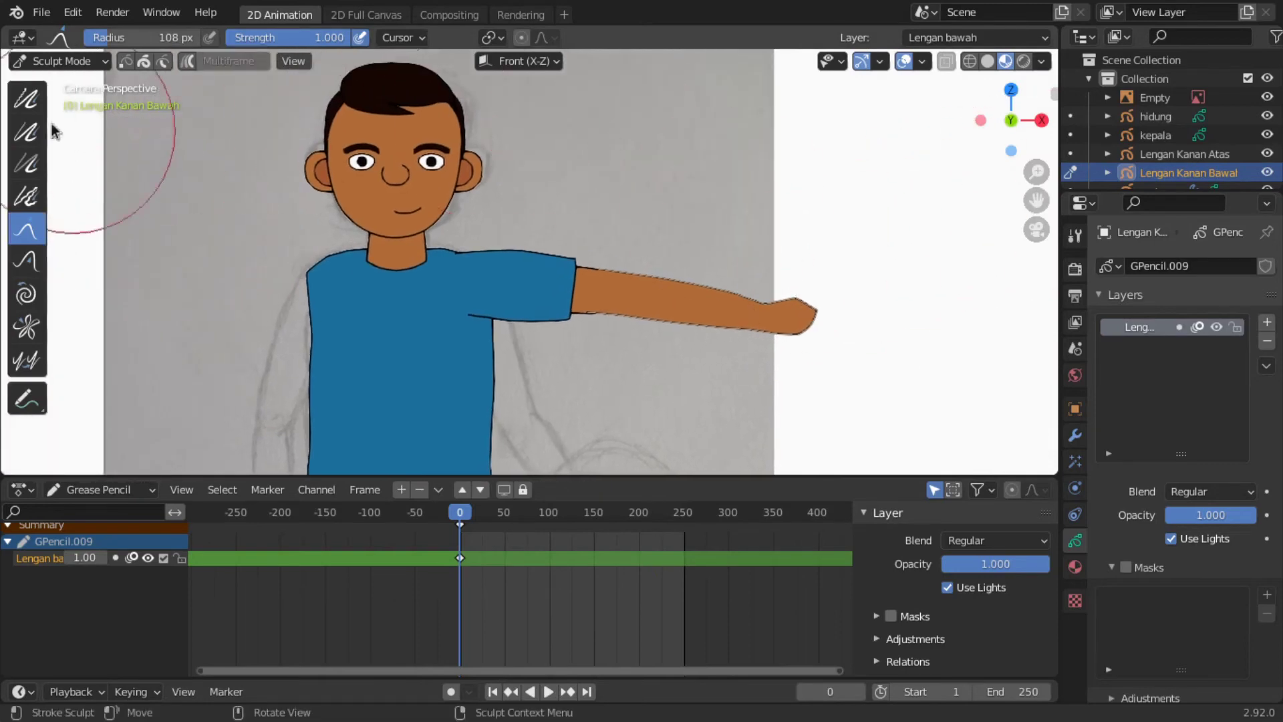
pyautogui.click(60, 61)
# Step: Duplicate the right upper arm and forearm and place the copy on the left
pyautogui.click(552, 280)
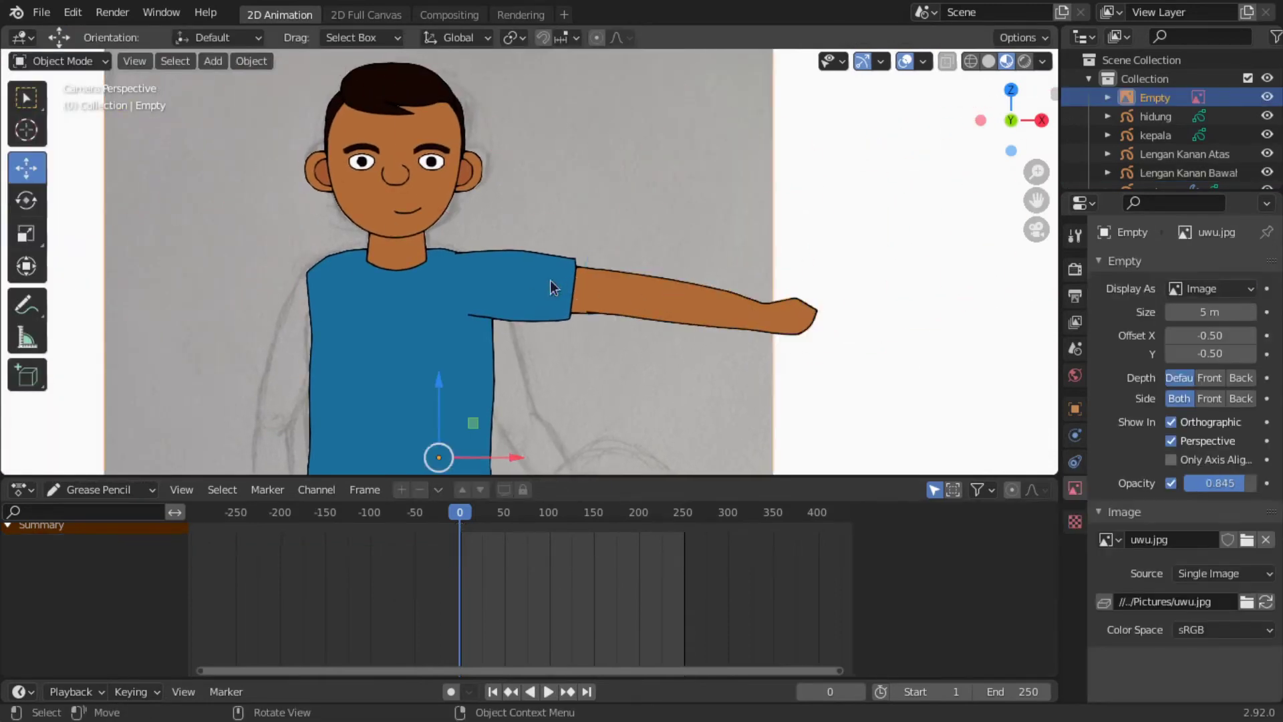
pyautogui.keyDown('shift'); pyautogui.click(675, 294); pyautogui.keyUp('shift')
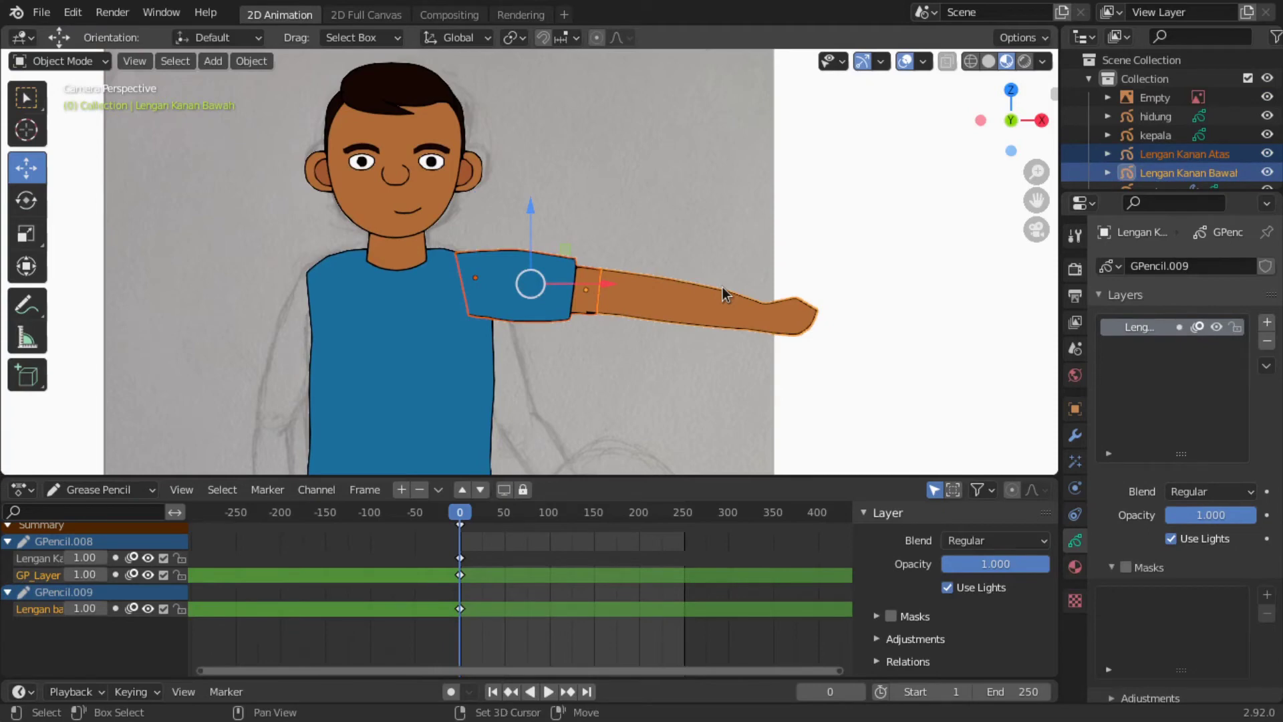
pyautogui.hotkey('shift', 'd')
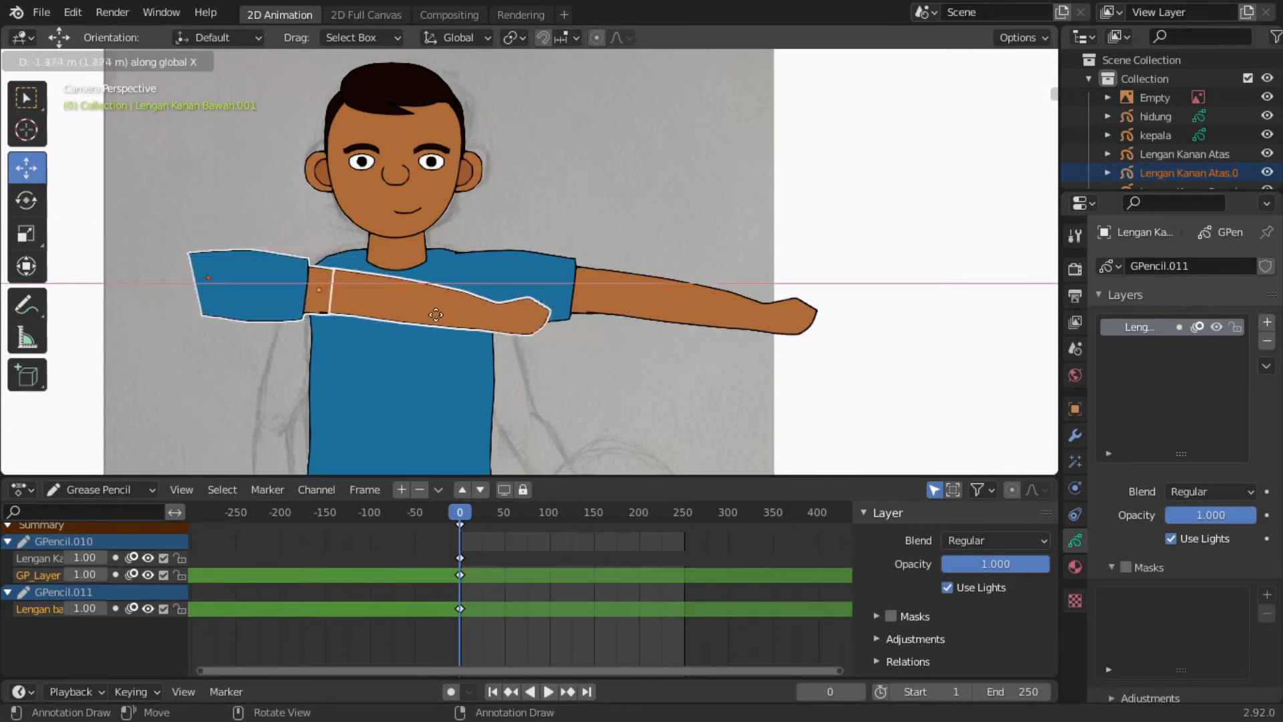
pyautogui.click(468, 313)
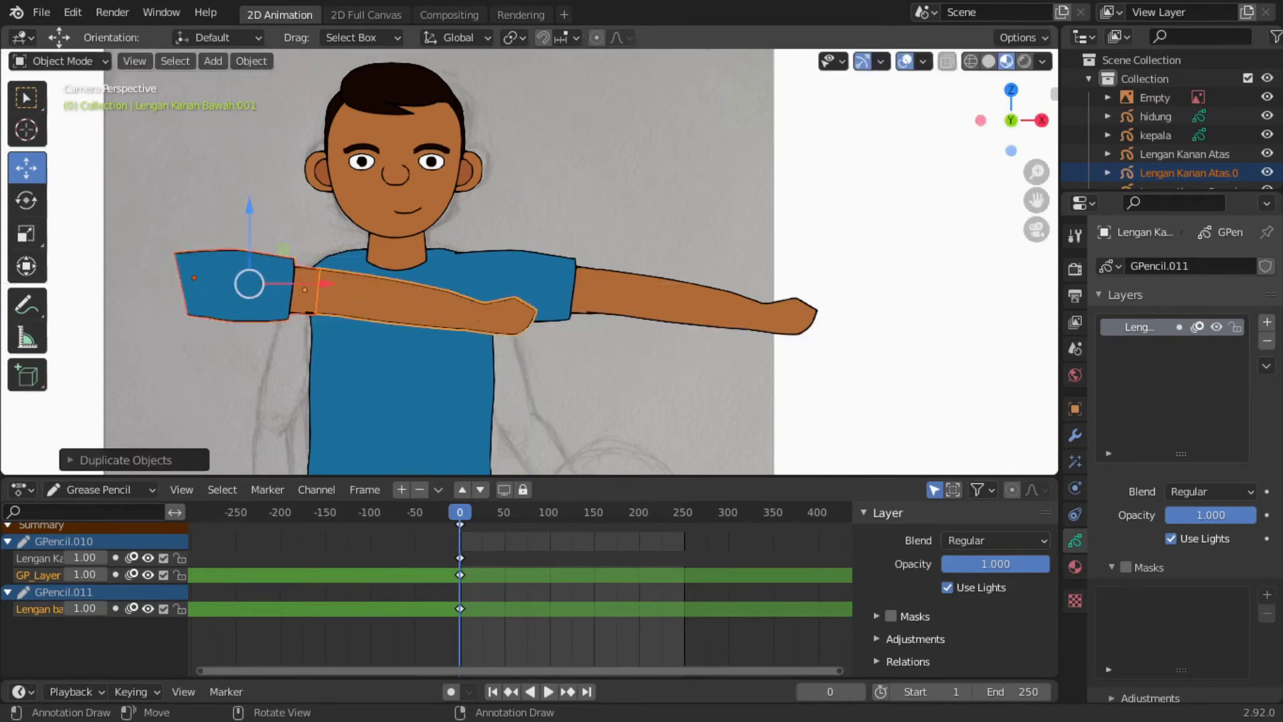
# Step: Mirror the copied arm with a scale of X -1 so it points left
pyautogui.press('s')
pyautogui.write('x')
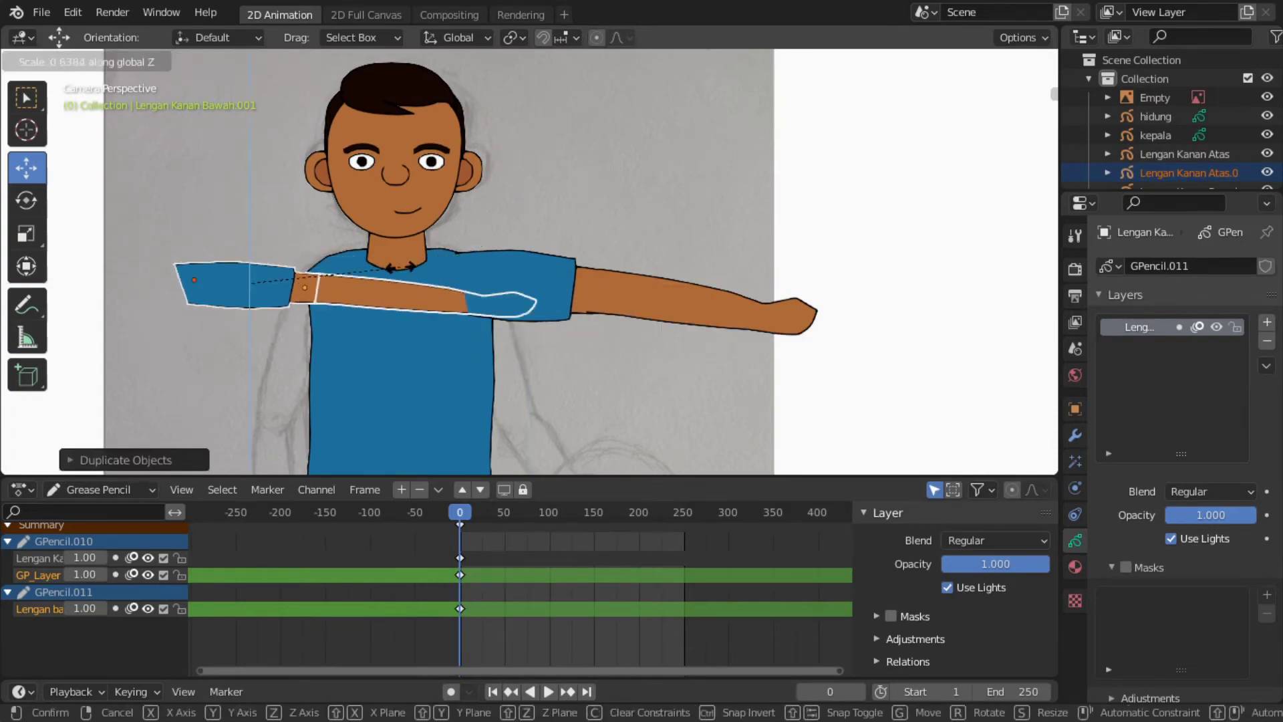
pyautogui.write('-1')
pyautogui.press('Return')
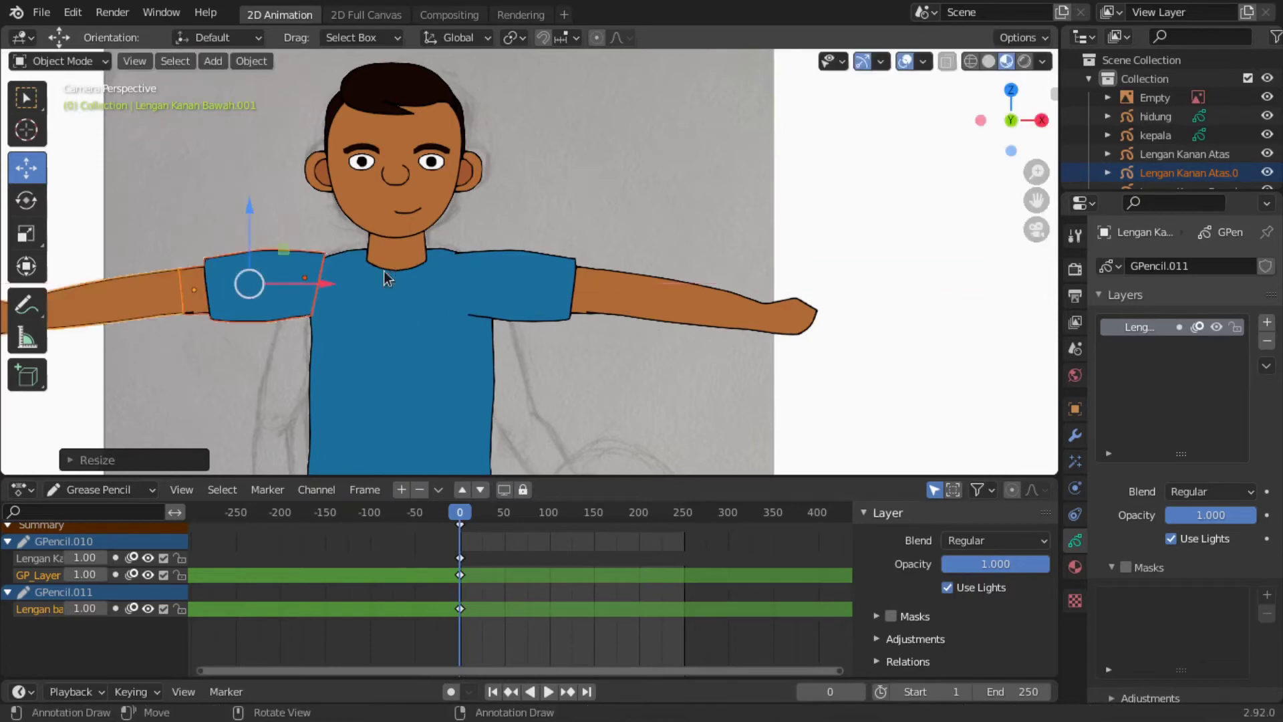
pyautogui.scroll(-3, 422, 266)
pyautogui.scroll(2, 428, 271)
pyautogui.scroll(3, 430, 272)
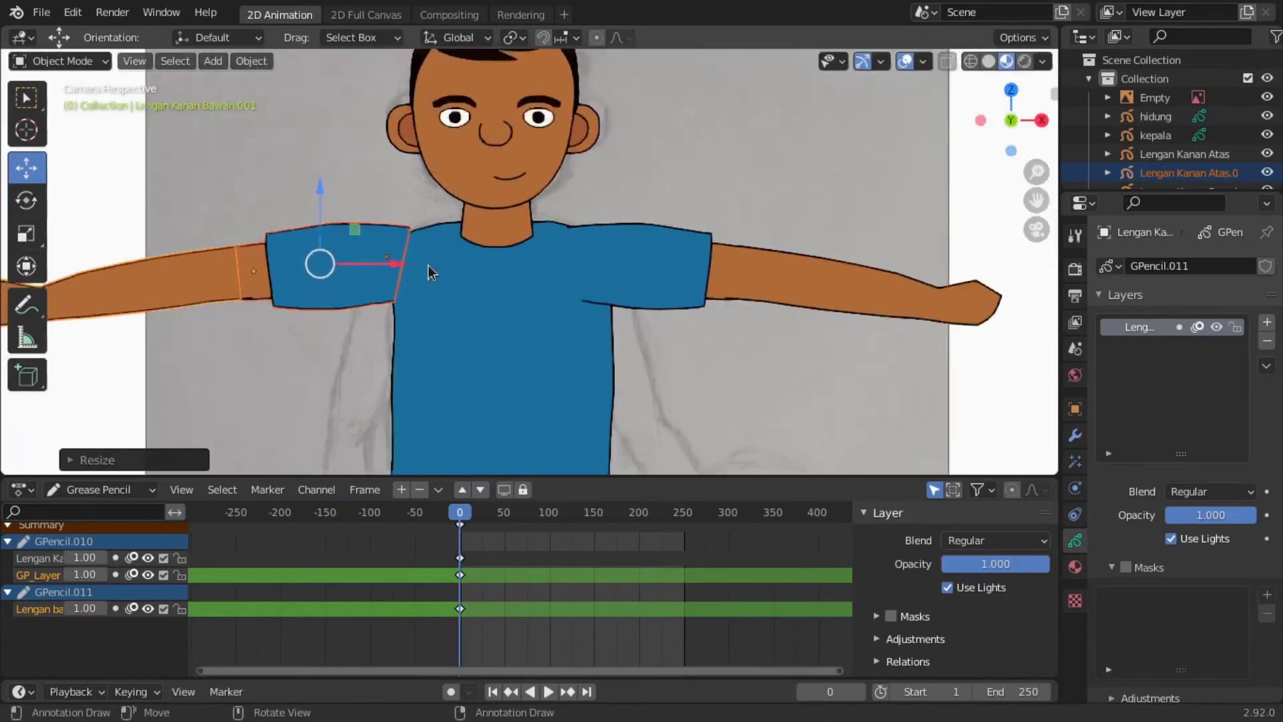
# Step: Move the mirrored arm vertically onto the left shoulder and clear the selection
pyautogui.press('g')
pyautogui.press('z')
pyautogui.click(436, 248)
pyautogui.scroll(-3, 435, 249)
pyautogui.click(421, 267)
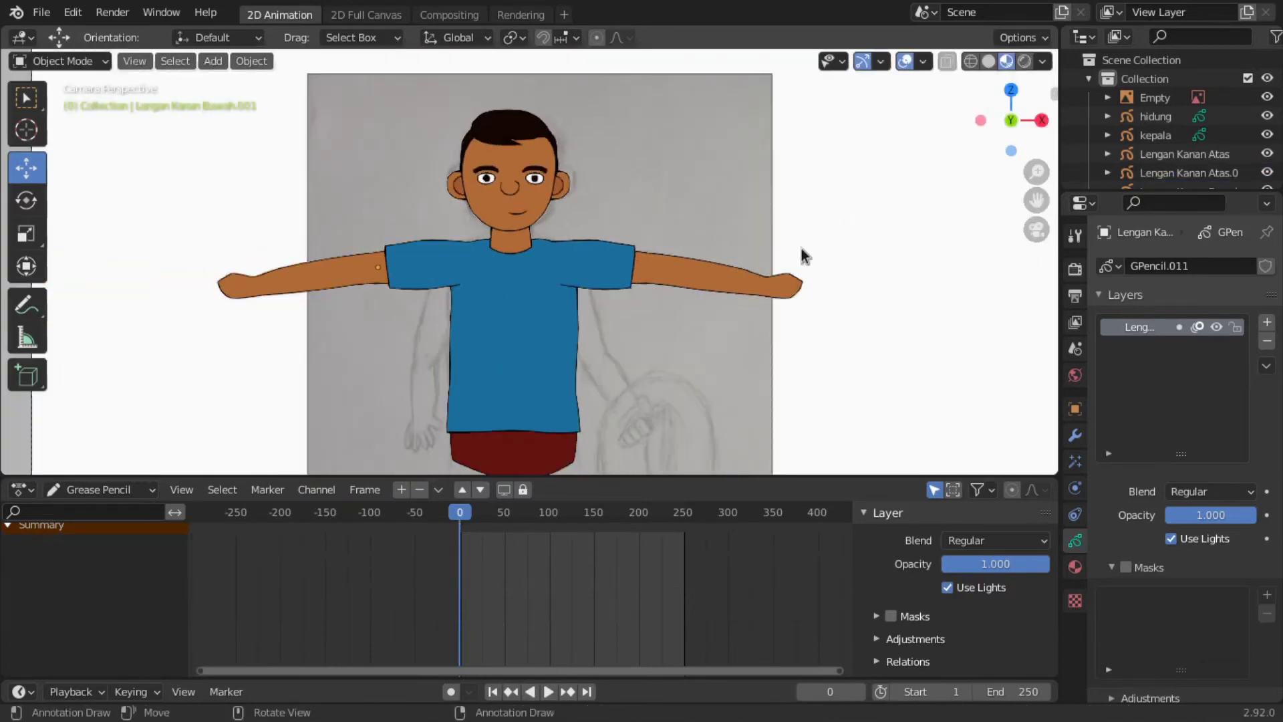
pyautogui.doubleClick(1136, 322)
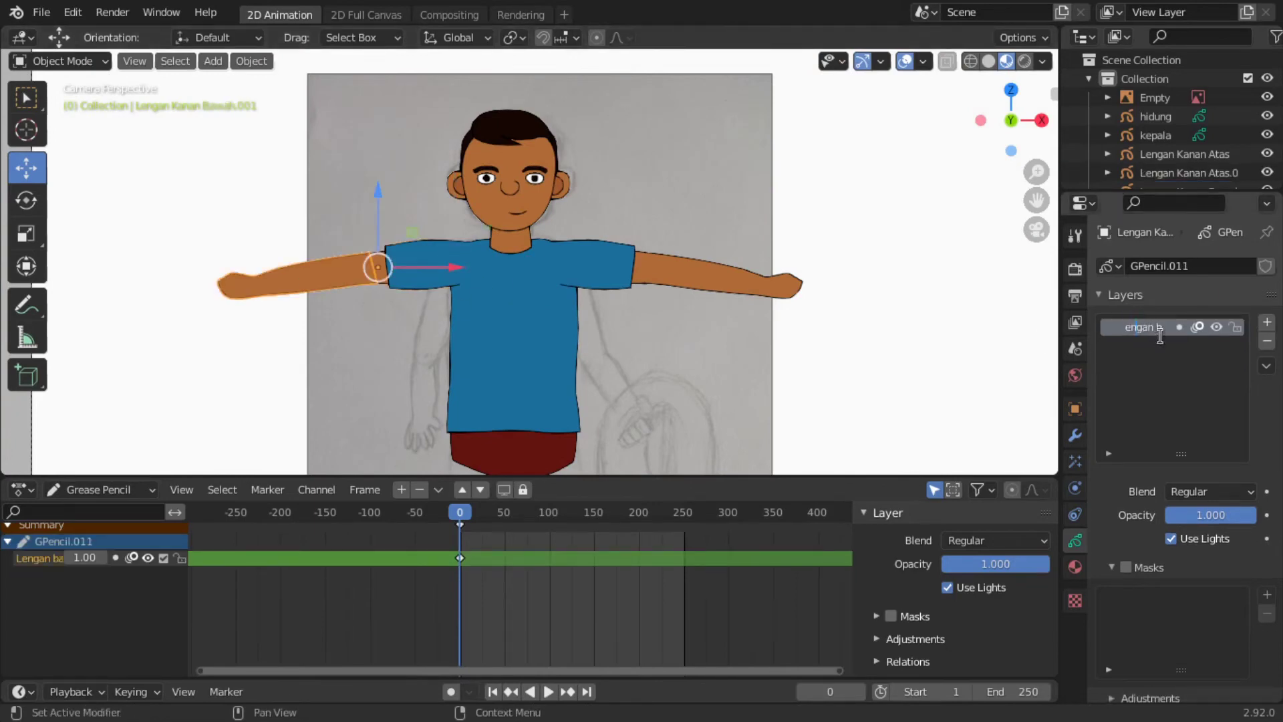
# Step: Widen the side panels and rename the copied upper arm's layer to Lengankiri Atas
pyautogui.moveTo(1060, 267); pyautogui.dragTo(970, 267)
pyautogui.click(1105, 172)
pyautogui.click(1096, 326)
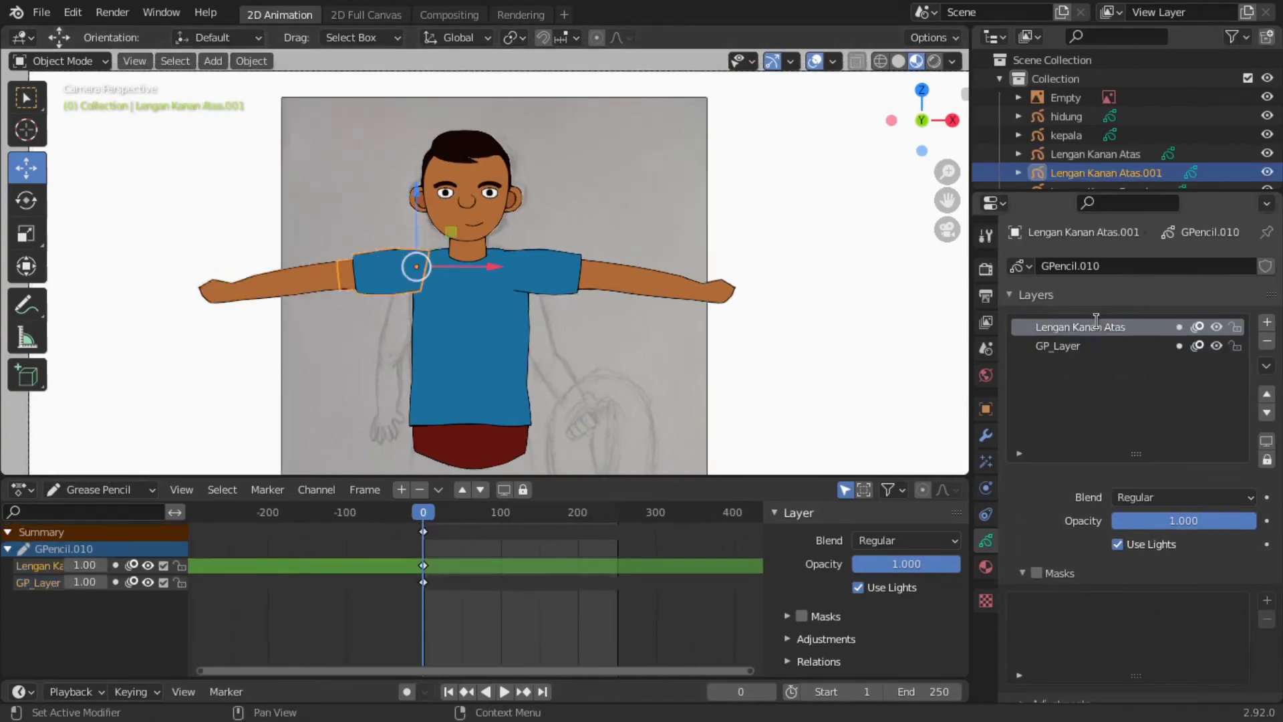
pyautogui.press('Return')
# Step: Rename the copied arm objects to Lengan Kiri Atas and Lengan Kiri Bawah
pyautogui.doubleClick(1125, 172)
pyautogui.scroll(-3, 1126, 154)
pyautogui.write('Lengan')
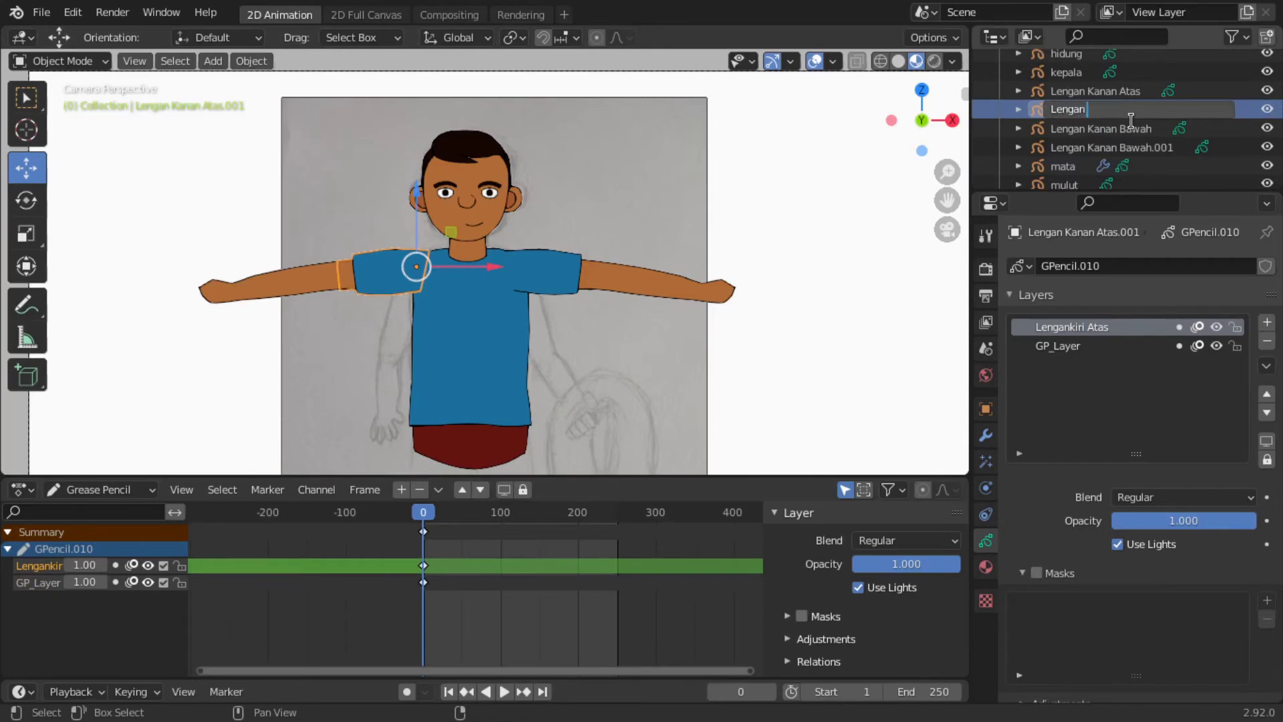
pyautogui.write('Kiri Atas')
pyautogui.press('Return')
pyautogui.doubleClick(1122, 128)
pyautogui.scroll(-1, 1109, 135)
pyautogui.write('Lengan Kiri Ba')
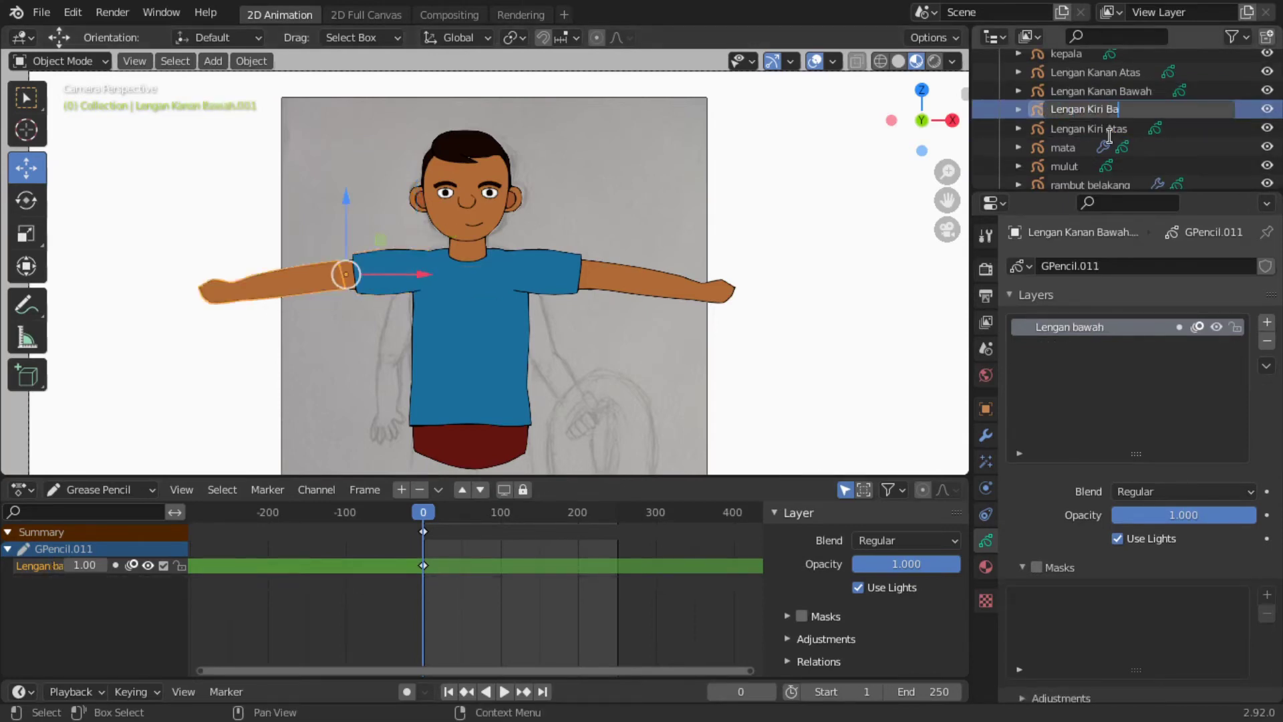
pyautogui.write('wah')
pyautogui.press('Return')
# Step: Frame the whole character and select the reference sketch image
pyautogui.click(526, 354)
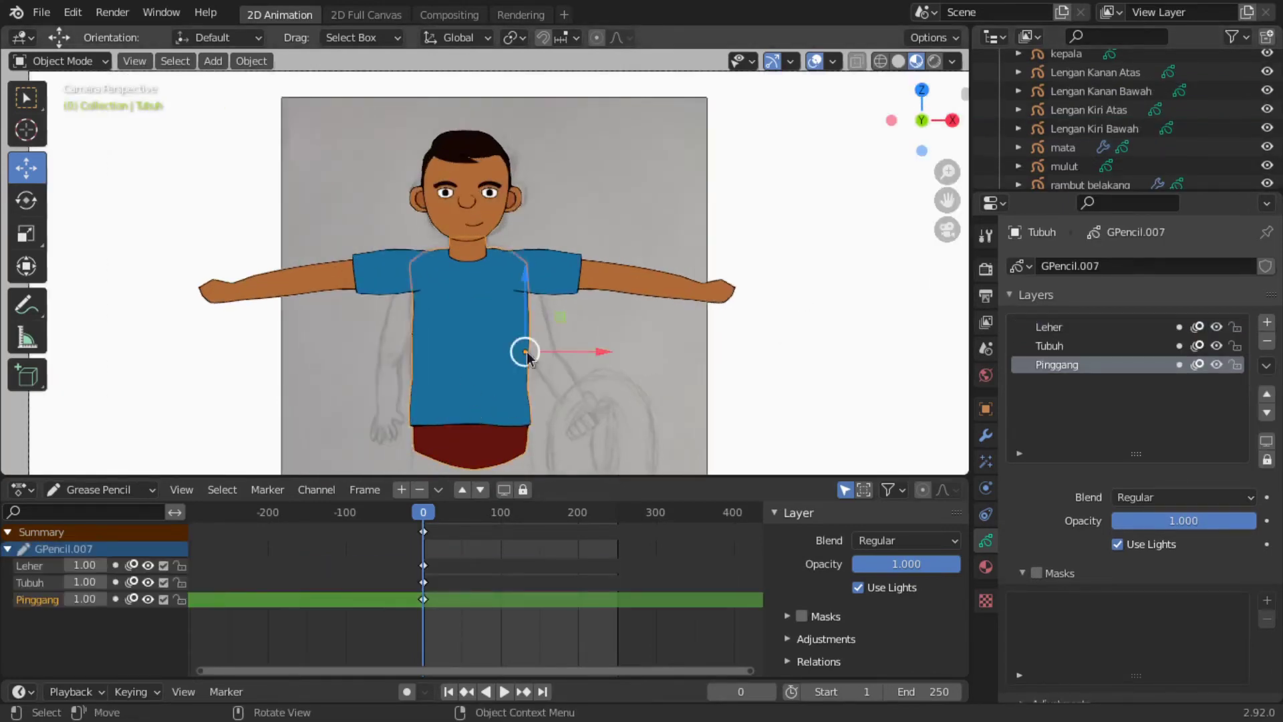
pyautogui.keyDown('shift'); pyautogui.moveTo(687, 323); pyautogui.dragTo(655, 321, button='middle'); pyautogui.keyUp('shift')
pyautogui.scroll(-2, 655, 320)
pyautogui.click(655, 321)
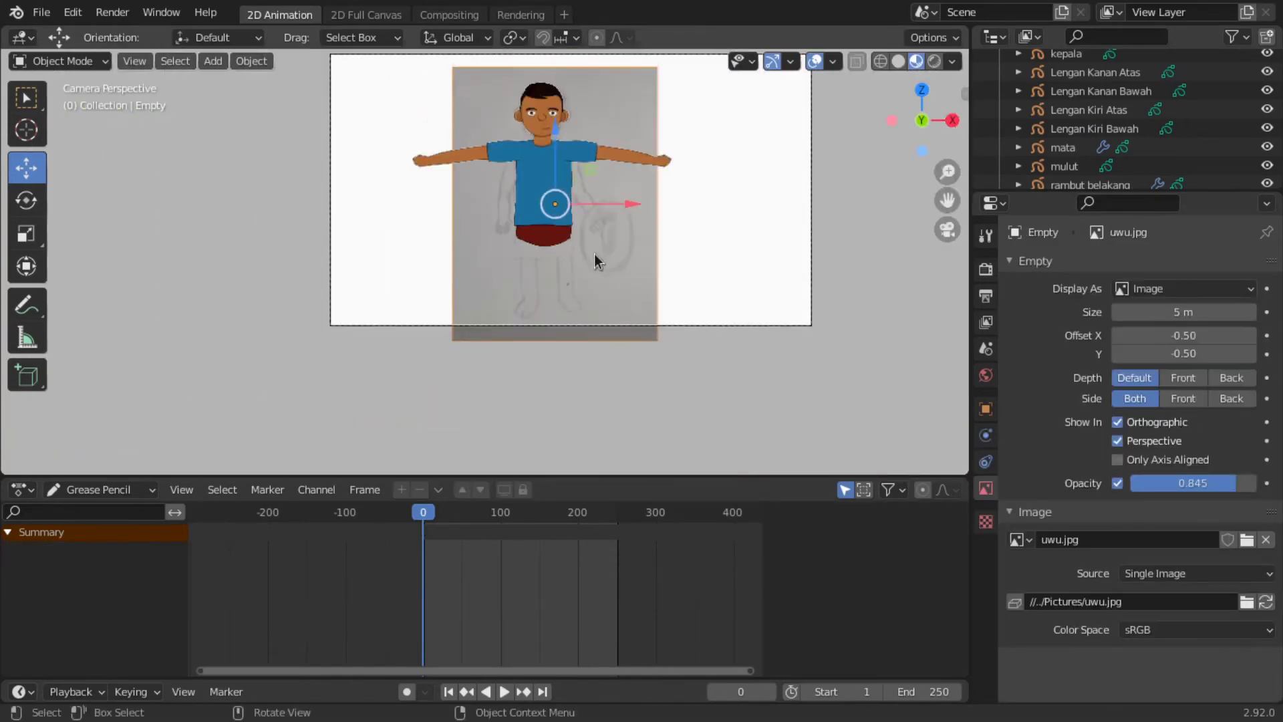
# Step: Hide the reference sketch, leaving viewport shading unchanged
pyautogui.press('h')
pyautogui.scroll(3, 595, 254)
pyautogui.scroll(2, 664, 335)
pyautogui.press('z')
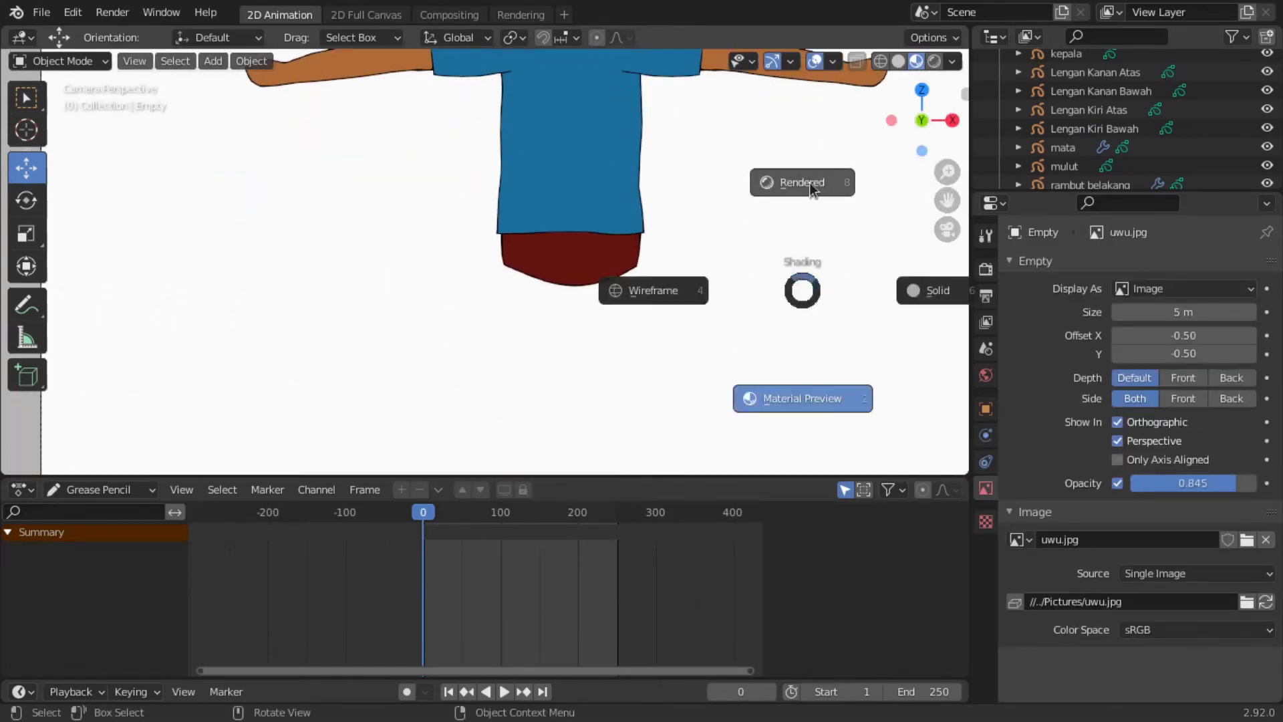
pyautogui.scroll(-3, 864, 246)
pyautogui.press('Escape')
pyautogui.scroll(4, 692, 281)
# Step: Undo a stray plane, save, and add a blank Grease Pencil object over the shorts
pyautogui.click(212, 61)
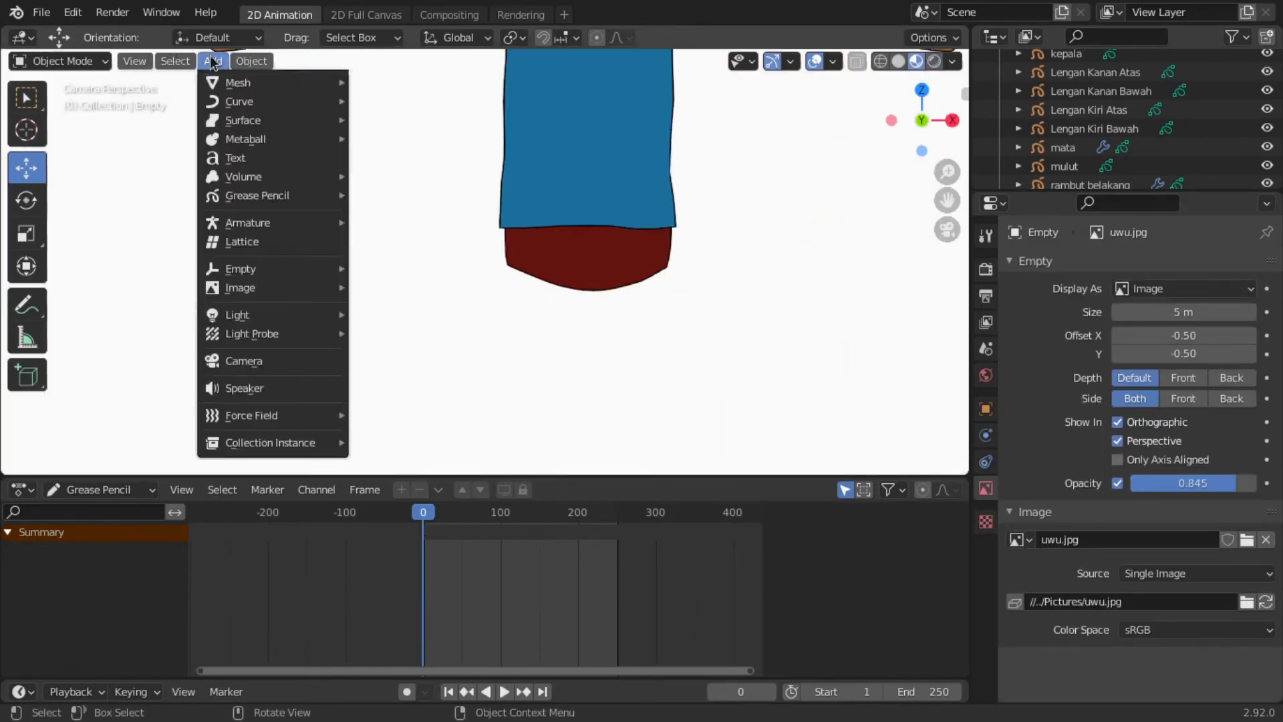
pyautogui.click(380, 82)
pyautogui.hotkey('ctrl', 'z')
pyautogui.hotkey('ctrl', 's')
pyautogui.click(213, 61)
pyautogui.click(380, 191)
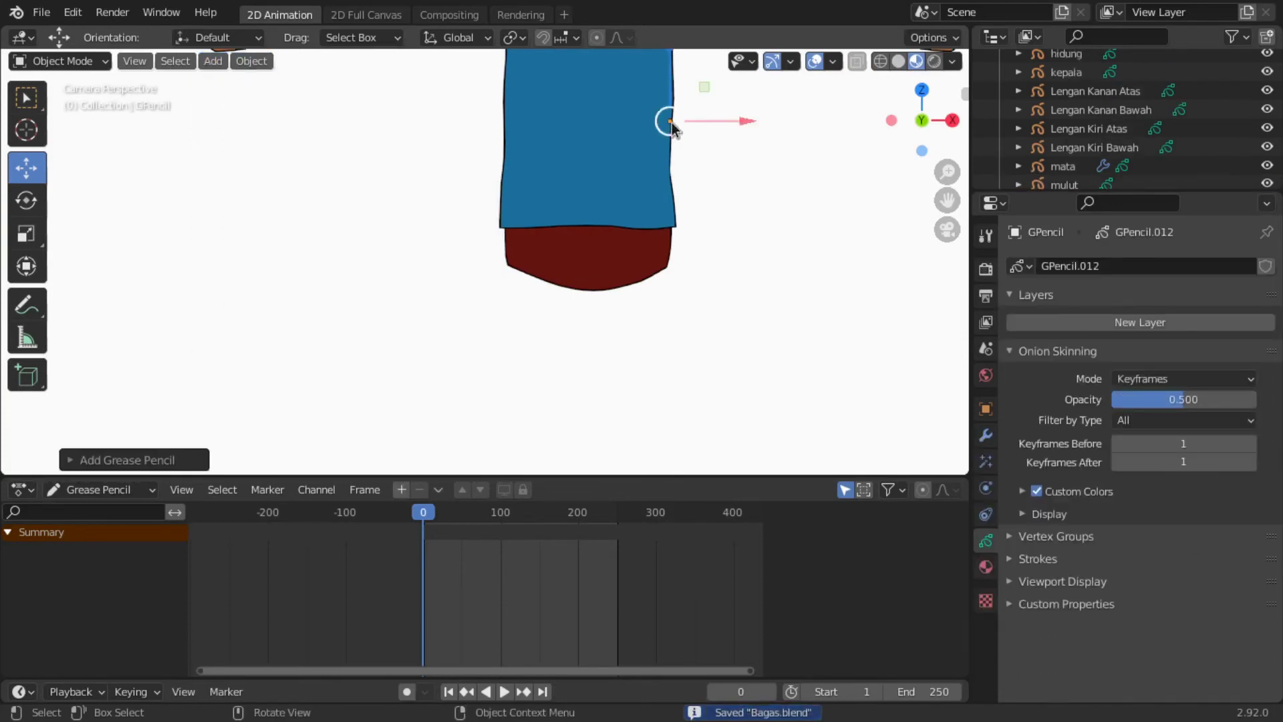
pyautogui.moveTo(671, 122); pyautogui.dragTo(642, 265)
pyautogui.scroll(3, 1077, 117)
# Step: Name the new object Kaki Kanan Atas and add a matching-named layer
pyautogui.doubleClick(1076, 117)
pyautogui.write('Kaki Kanan At')
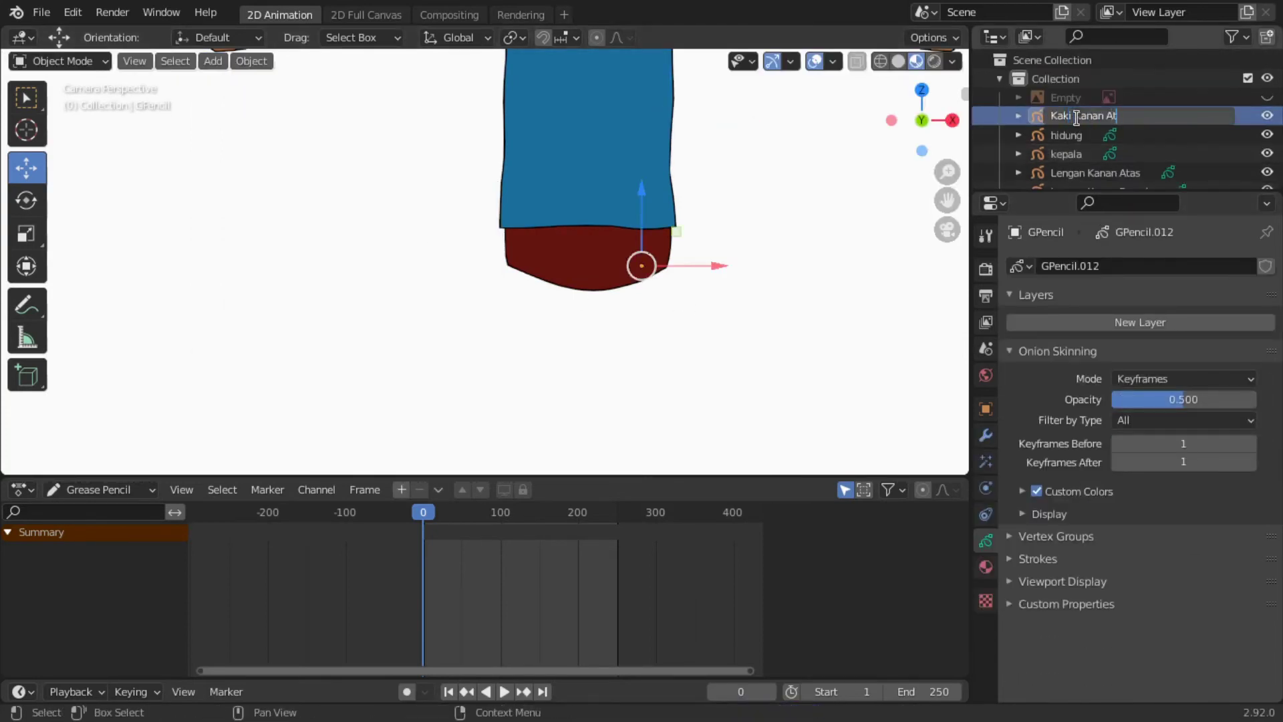
pyautogui.write('as')
pyautogui.press('Return')
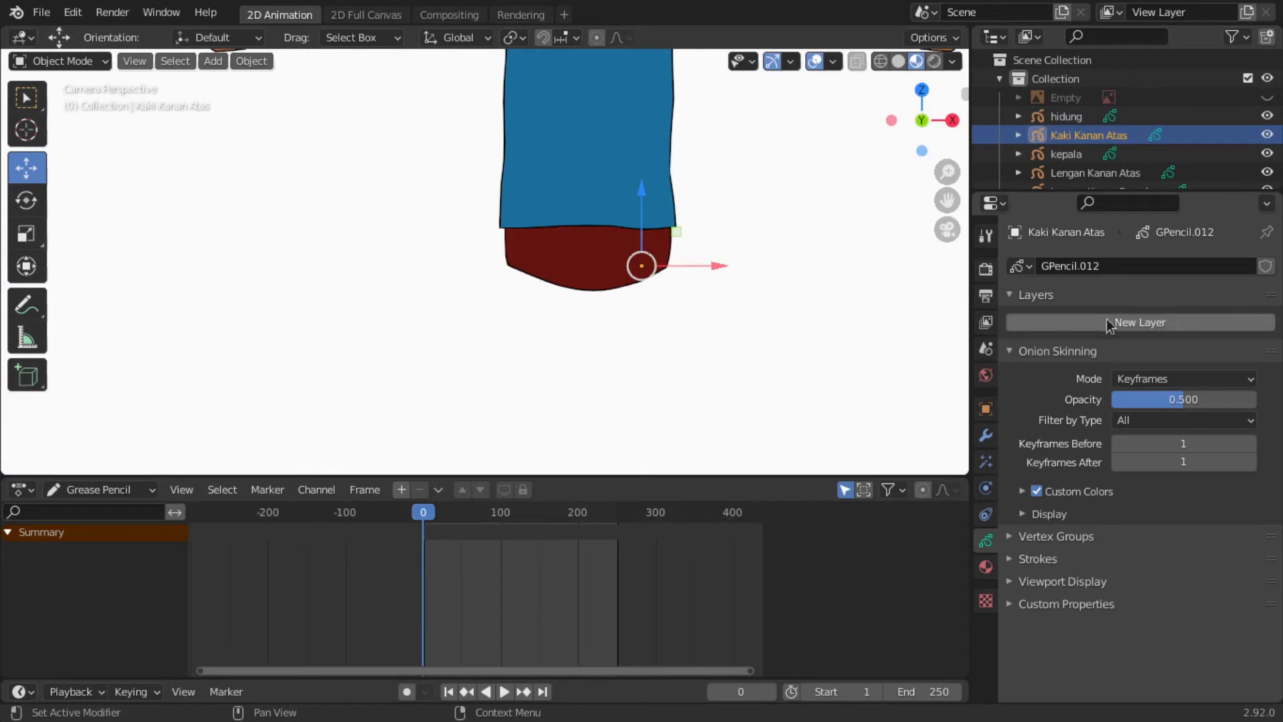
pyautogui.click(1108, 325)
pyautogui.doubleClick(1066, 327)
pyautogui.write('Kaki Kanan Atas')
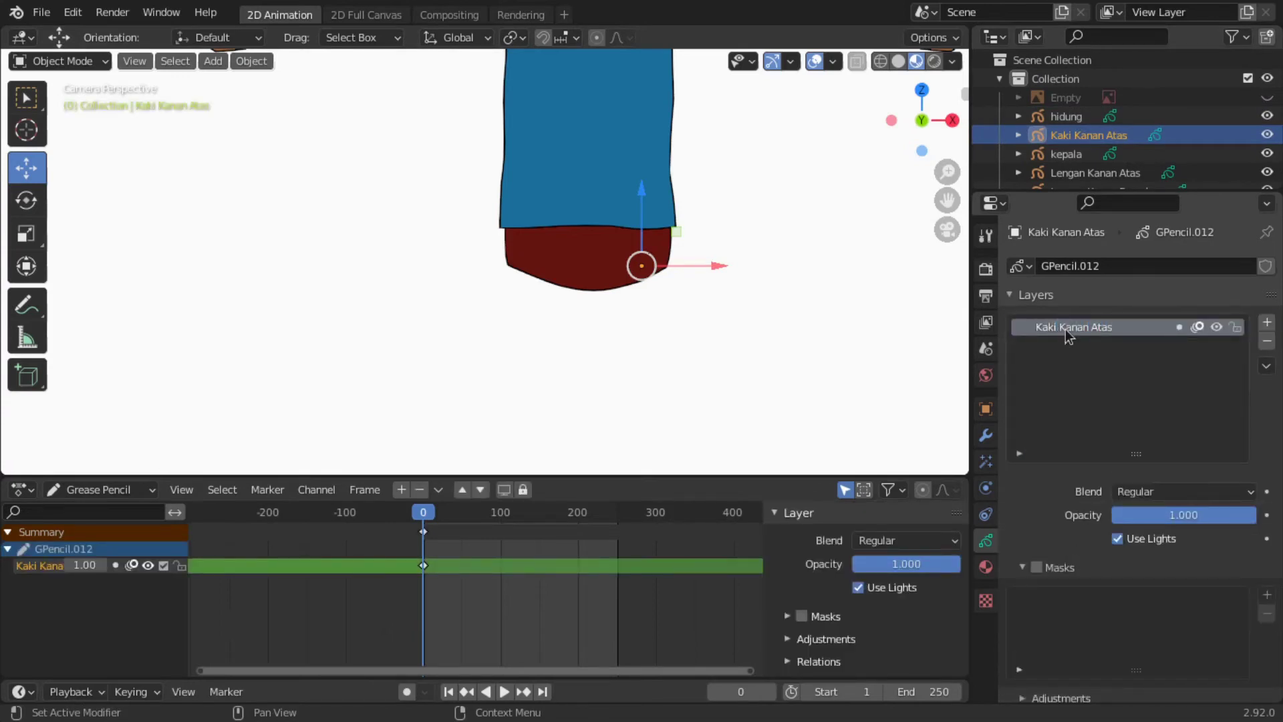
# Step: Assign the existing Celana material to the Kaki Kanan Atas object
pyautogui.click(986, 566)
pyautogui.click(1020, 420)
pyautogui.click(1056, 454)
pyautogui.scroll(4, 653, 347)
# Step: Draw a rectangle for the right thigh below the shorts in Draw Mode
pyautogui.scroll(-1, 653, 347)
pyautogui.click(60, 61)
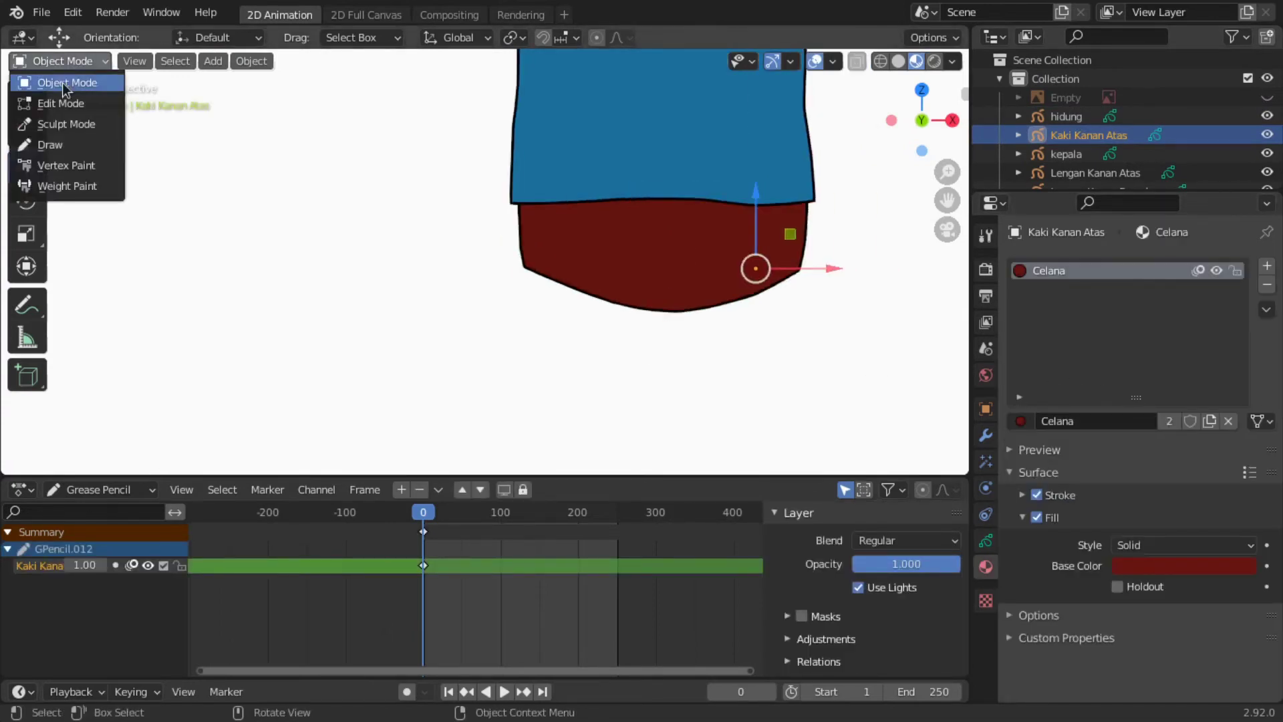
pyautogui.click(50, 144)
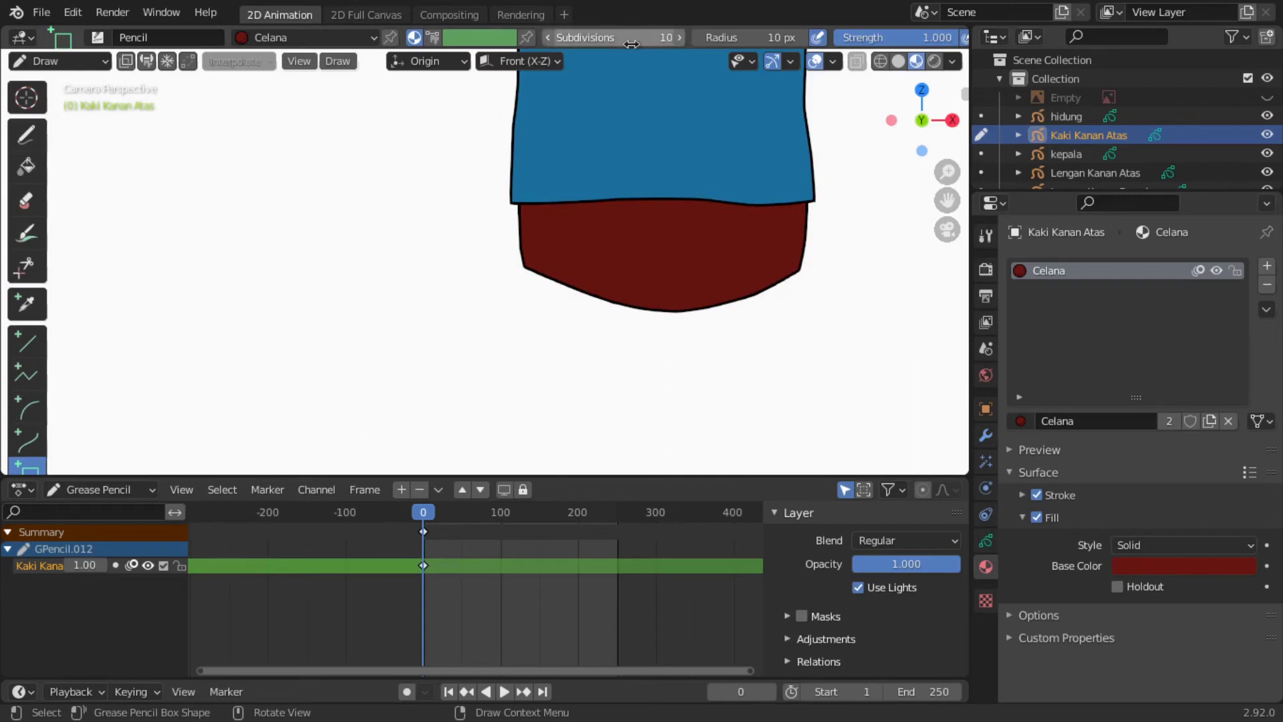
pyautogui.moveTo(672, 248); pyautogui.dragTo(757, 422)
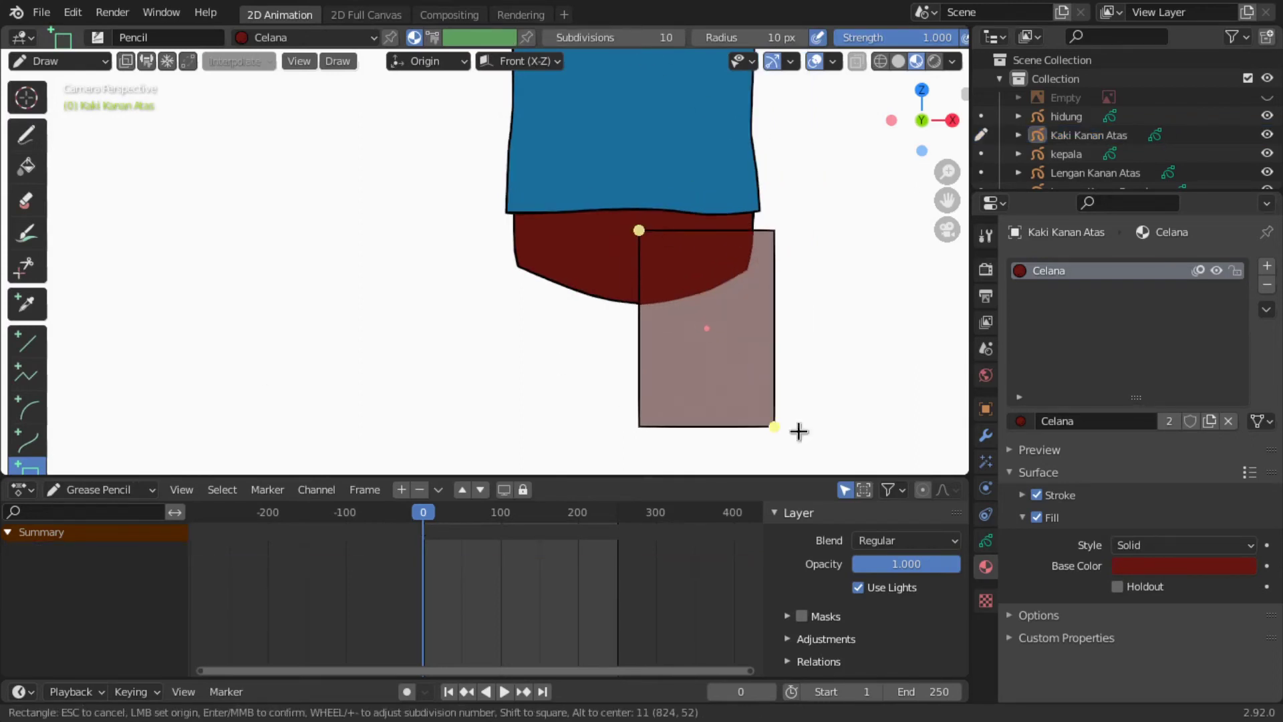
pyautogui.press('Return')
pyautogui.click(60, 61)
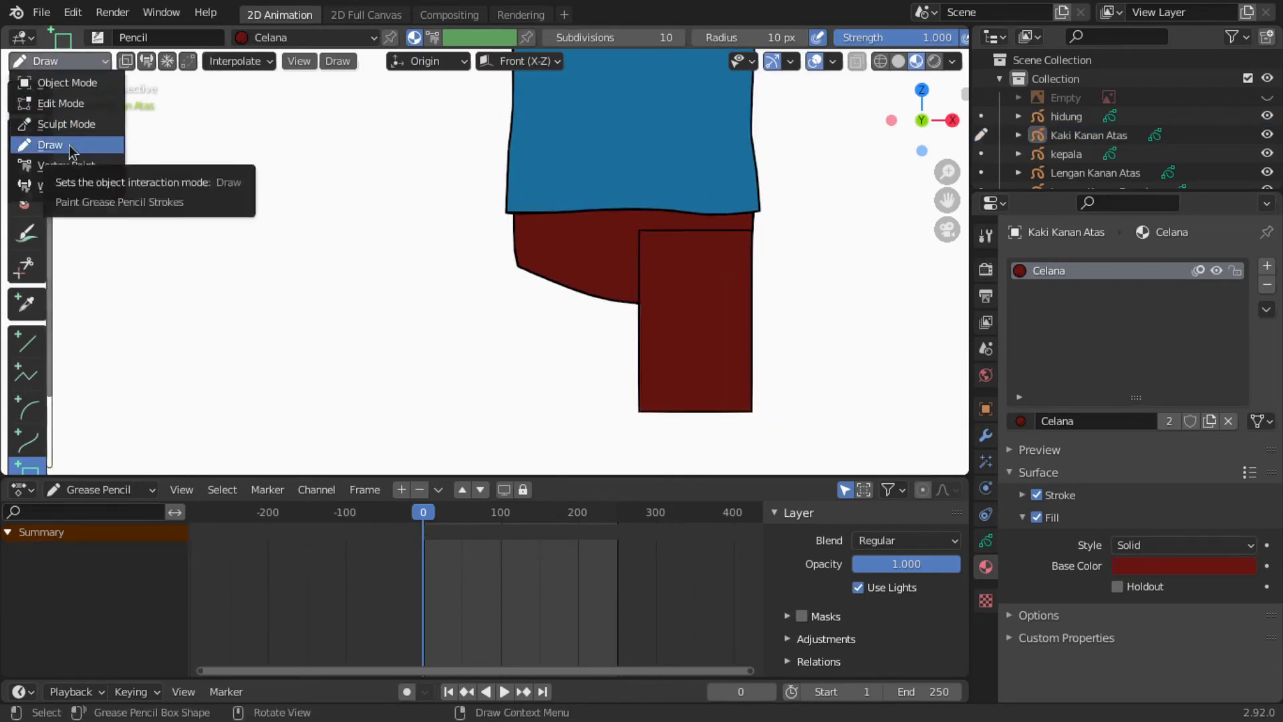
pyautogui.click(50, 100)
# Step: Delete the stray lower points of the shorts leg in Edit Mode
pyautogui.moveTo(601, 164); pyautogui.dragTo(755, 263)
pyautogui.press('x')
pyautogui.click(725, 255)
pyautogui.scroll(-2, 659, 372)
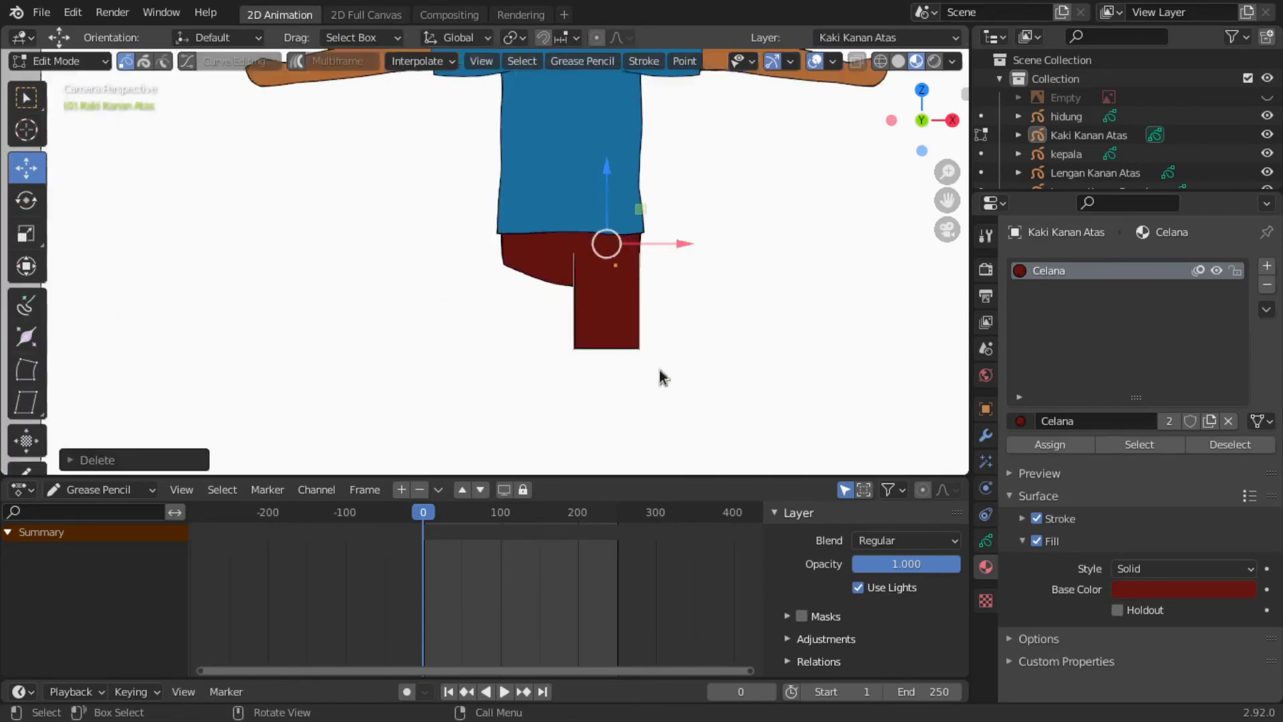
pyautogui.scroll(2, 659, 373)
# Step: Grab-sculpt the red leg's edges into a slightly tapered trouser shape
pyautogui.click(60, 61)
pyautogui.click(50, 123)
pyautogui.moveTo(646, 348); pyautogui.dragTo(729, 404)
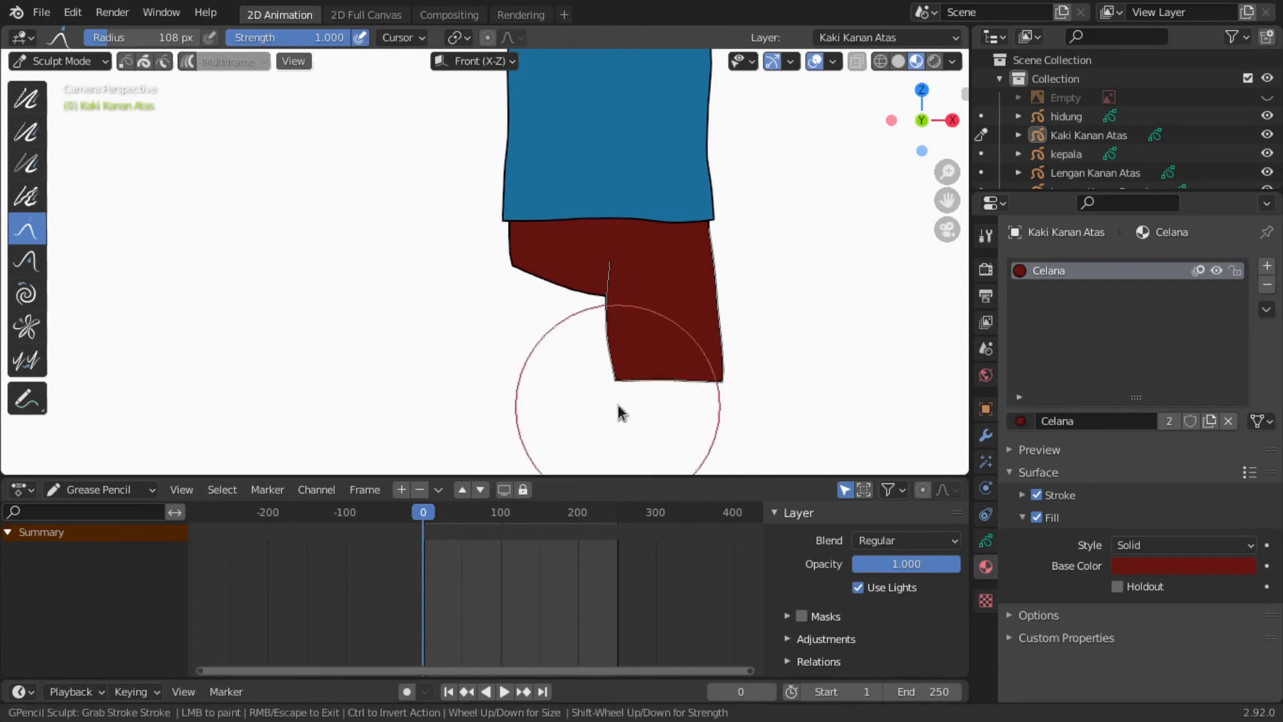
pyautogui.moveTo(626, 384)
pyautogui.mouseDown()
pyautogui.moveTo(647, 375)
pyautogui.moveTo(608, 373)
pyautogui.moveTo(604, 314)
pyautogui.mouseUp()
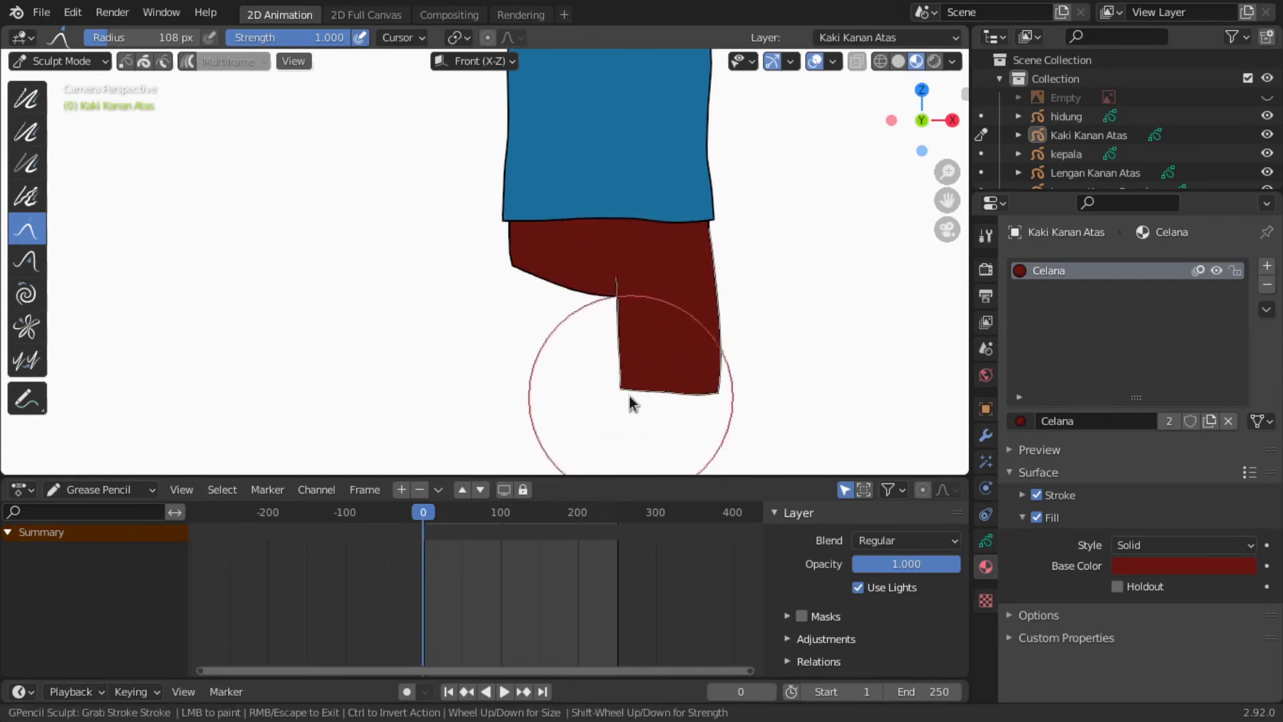
pyautogui.scroll(2, 760, 375)
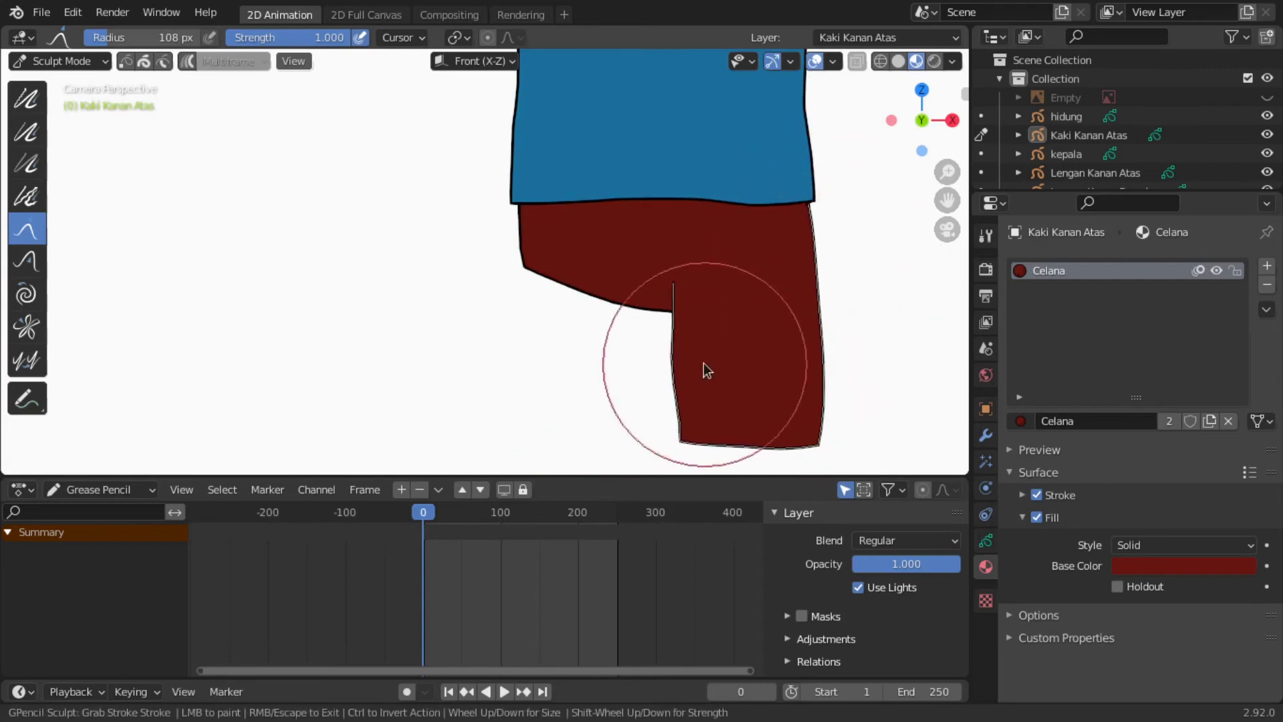
pyautogui.scroll(-3, 620, 382)
pyautogui.click(985, 540)
# Step: Add a new layer below Kaki Kanan Atas and switch to Draw Mode
pyautogui.click(1266, 322)
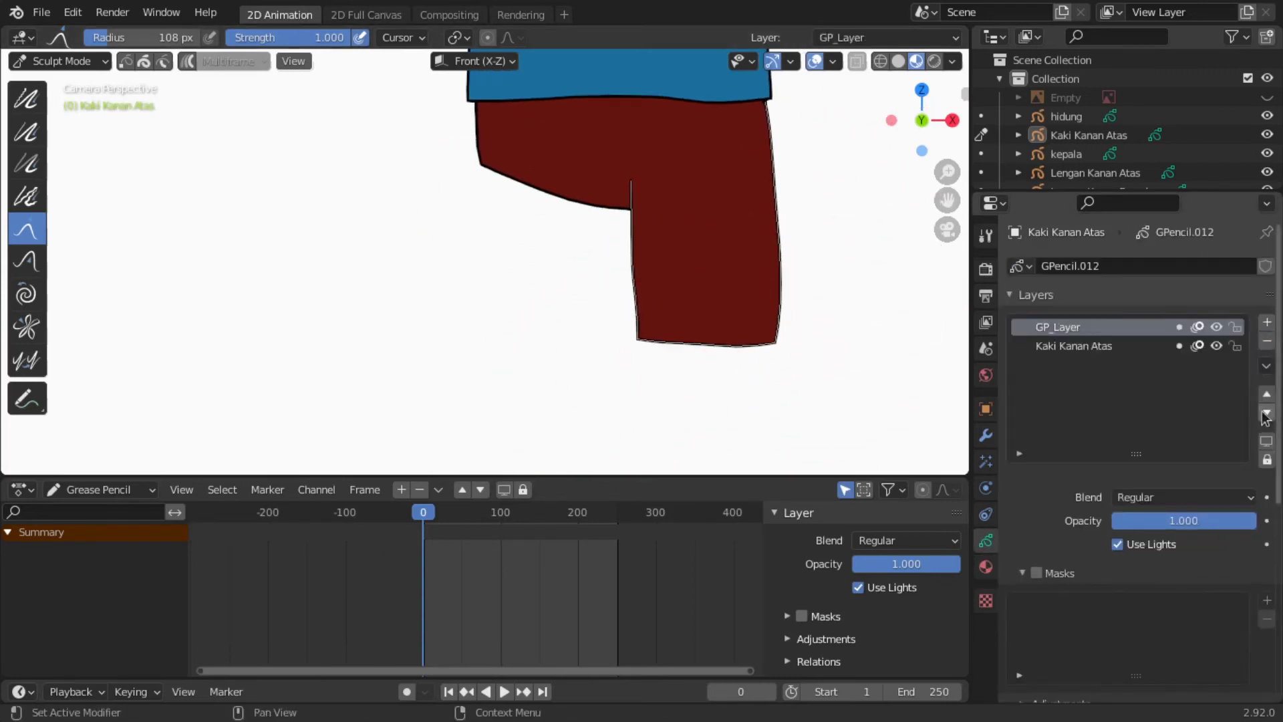
pyautogui.click(1266, 413)
pyautogui.press('Tab')
pyautogui.hotkey('ctrl', 'Tab')
# Step: Add the kulit material and draw a skin-coloured rectangle below the shorts leg
pyautogui.click(986, 566)
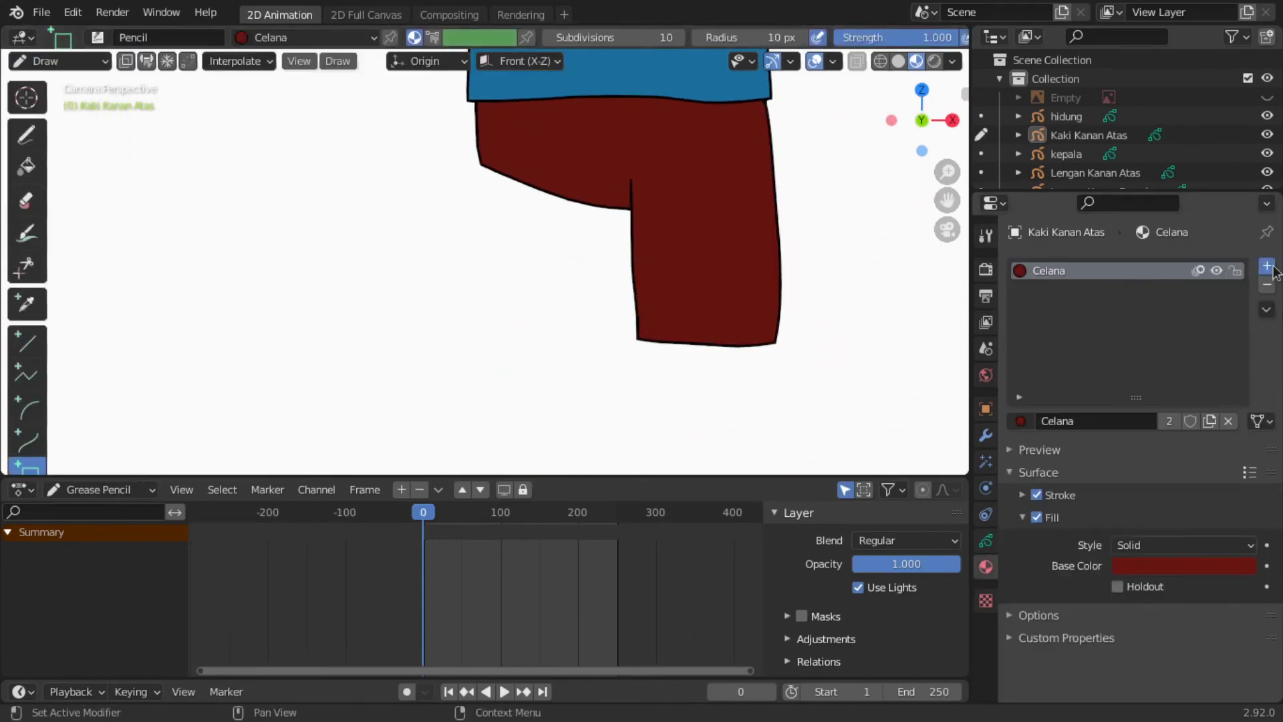
pyautogui.click(1020, 420)
pyautogui.click(1046, 468)
pyautogui.moveTo(668, 342); pyautogui.dragTo(765, 397)
pyautogui.press('Return')
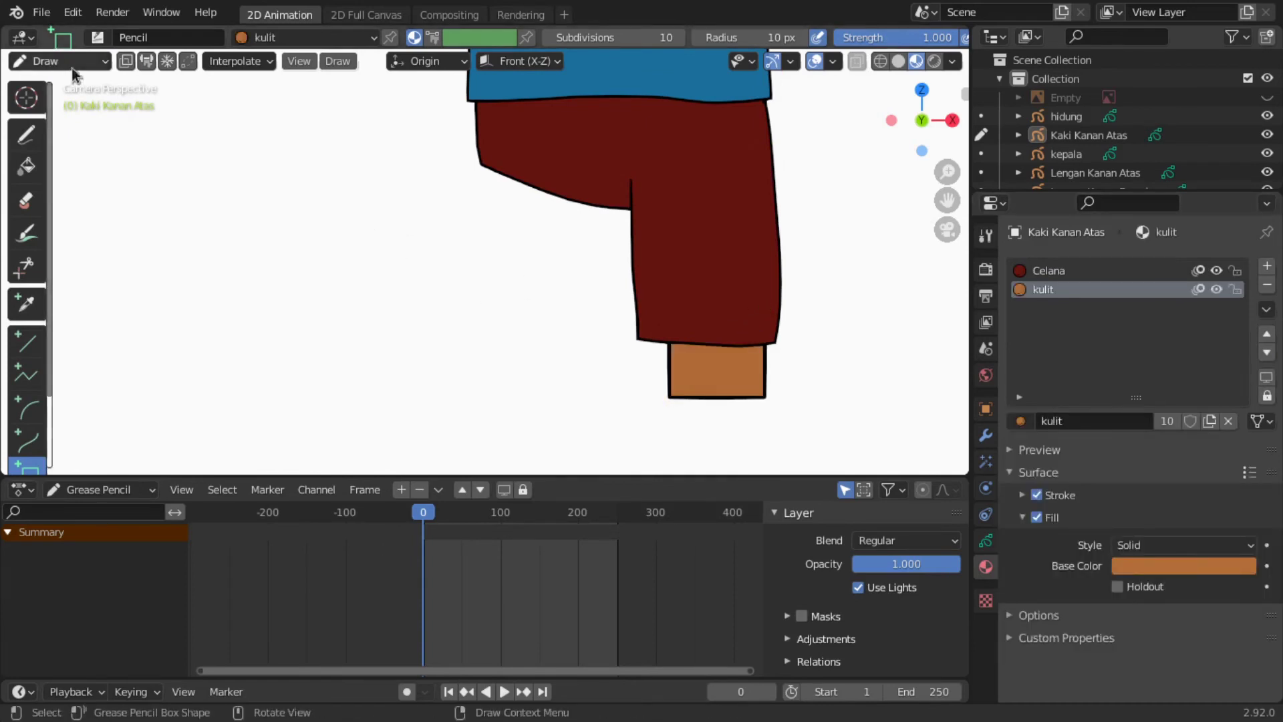
# Step: Scale up the skin rectangle in Edit Mode and zoom in on it
pyautogui.press('Tab')
pyautogui.press('s')
pyautogui.click(791, 414)
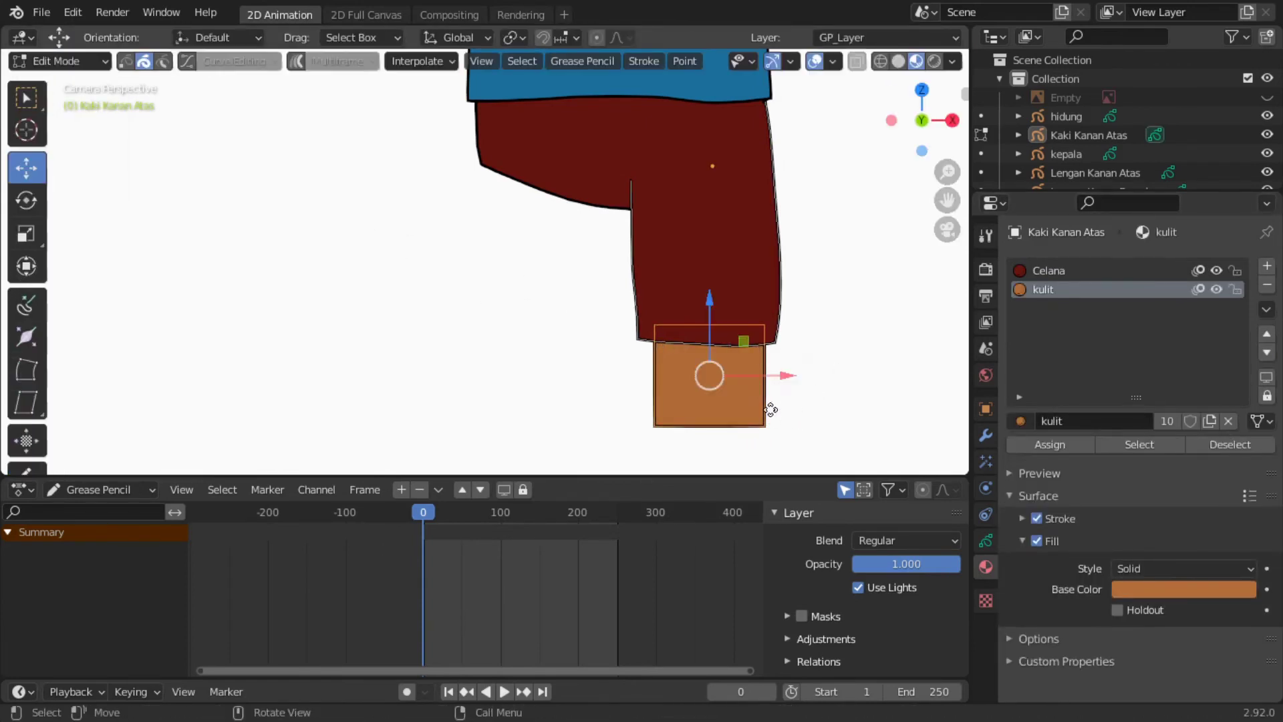
pyautogui.click(771, 410)
pyautogui.keyDown('shift'); pyautogui.moveTo(840, 367); pyautogui.dragTo(855, 384, button='middle'); pyautogui.keyUp('shift')
pyautogui.scroll(1, 855, 384)
pyautogui.click(57, 61)
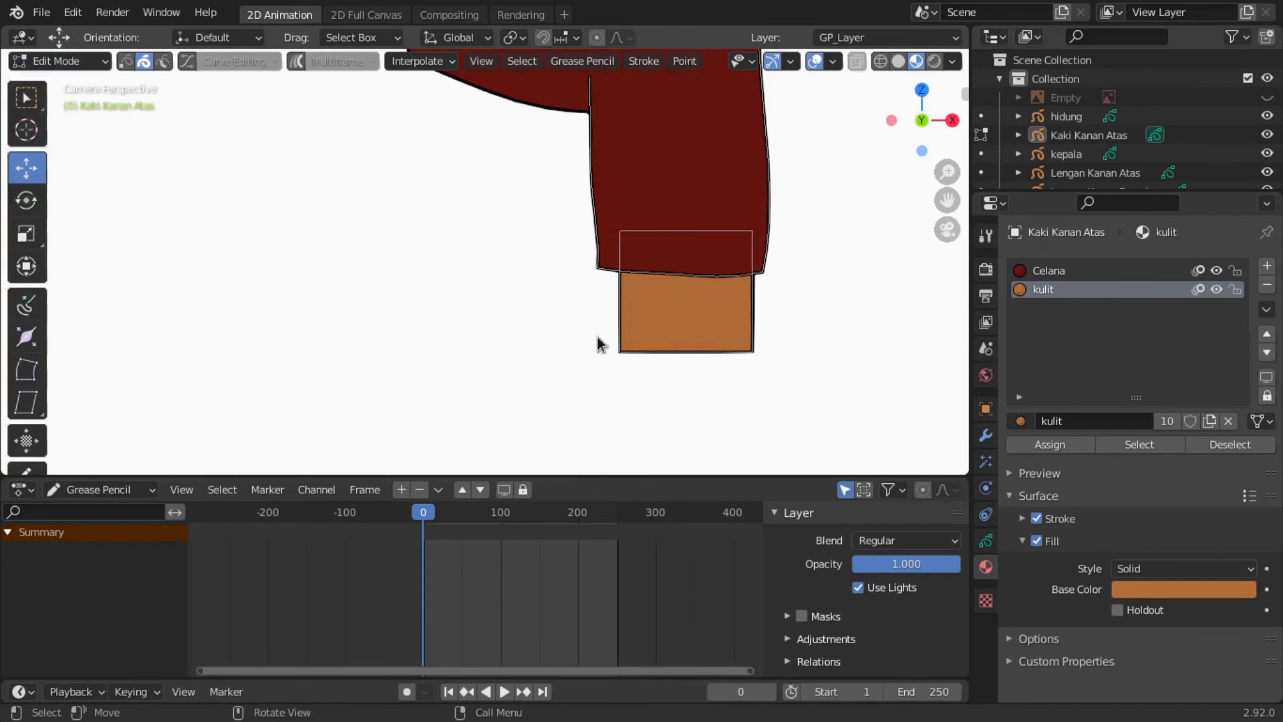
# Step: Delete the skin strip's lower points and Grab-sculpt its bottom edge
pyautogui.moveTo(837, 338); pyautogui.dragTo(837, 334)
pyautogui.press('x')
pyautogui.click(807, 372)
pyautogui.click(56, 61)
pyautogui.click(57, 114)
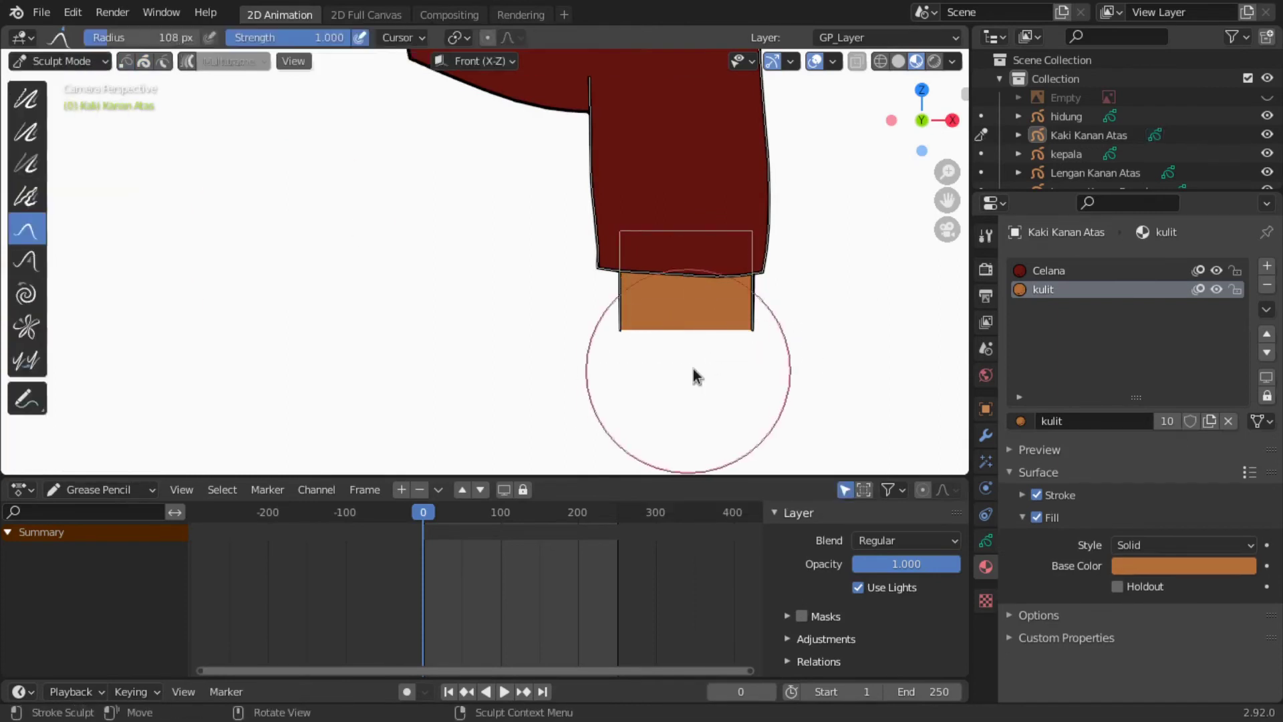
pyautogui.moveTo(628, 381); pyautogui.dragTo(735, 438)
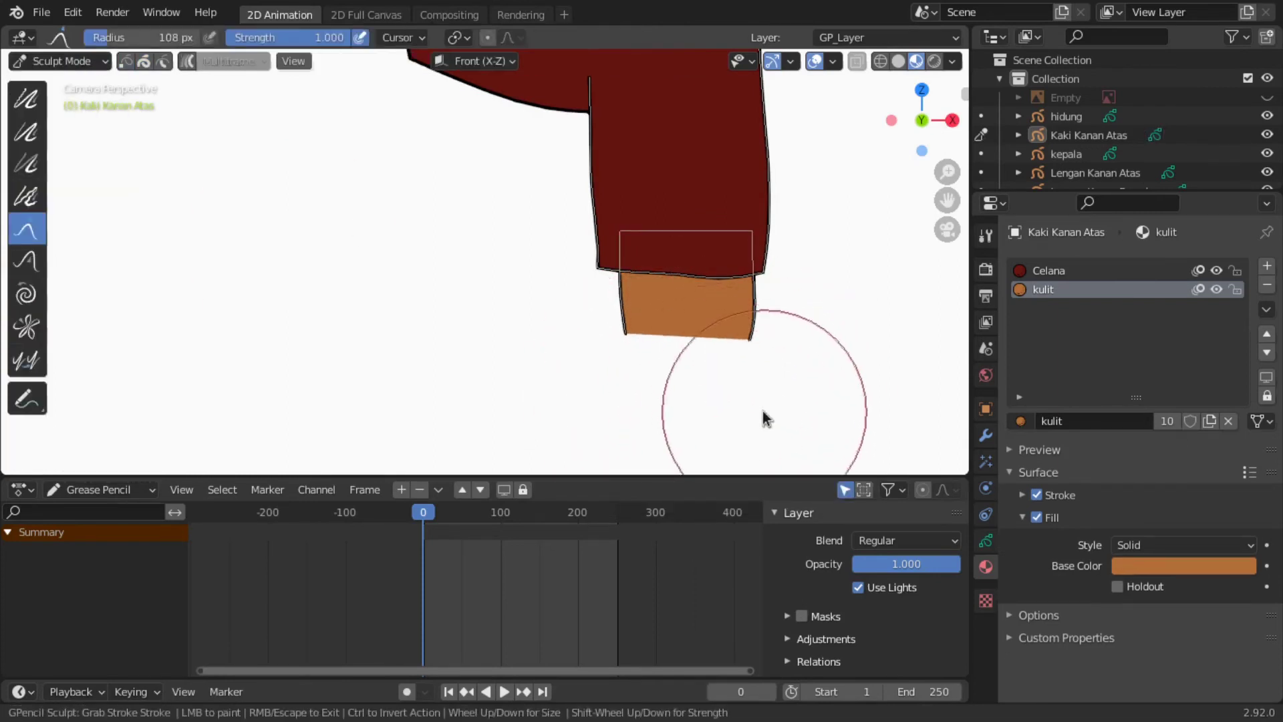
pyautogui.scroll(-5, 573, 177)
# Step: Add a blank Grease Pencil object named Kaki Kanan Bawah
pyautogui.hotkey('ctrl', 'Tab')
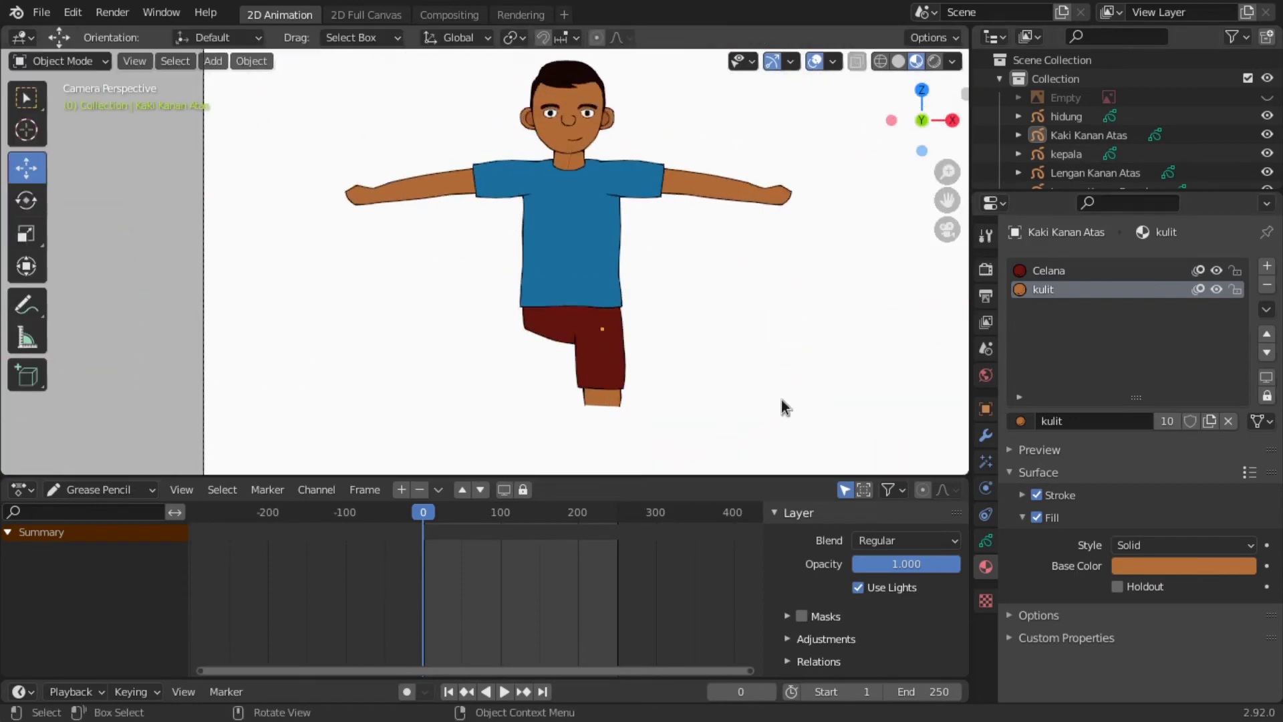
pyautogui.click(213, 61)
pyautogui.click(386, 195)
pyautogui.doubleClick(1061, 116)
pyautogui.write('Kaki Kanan Bawah')
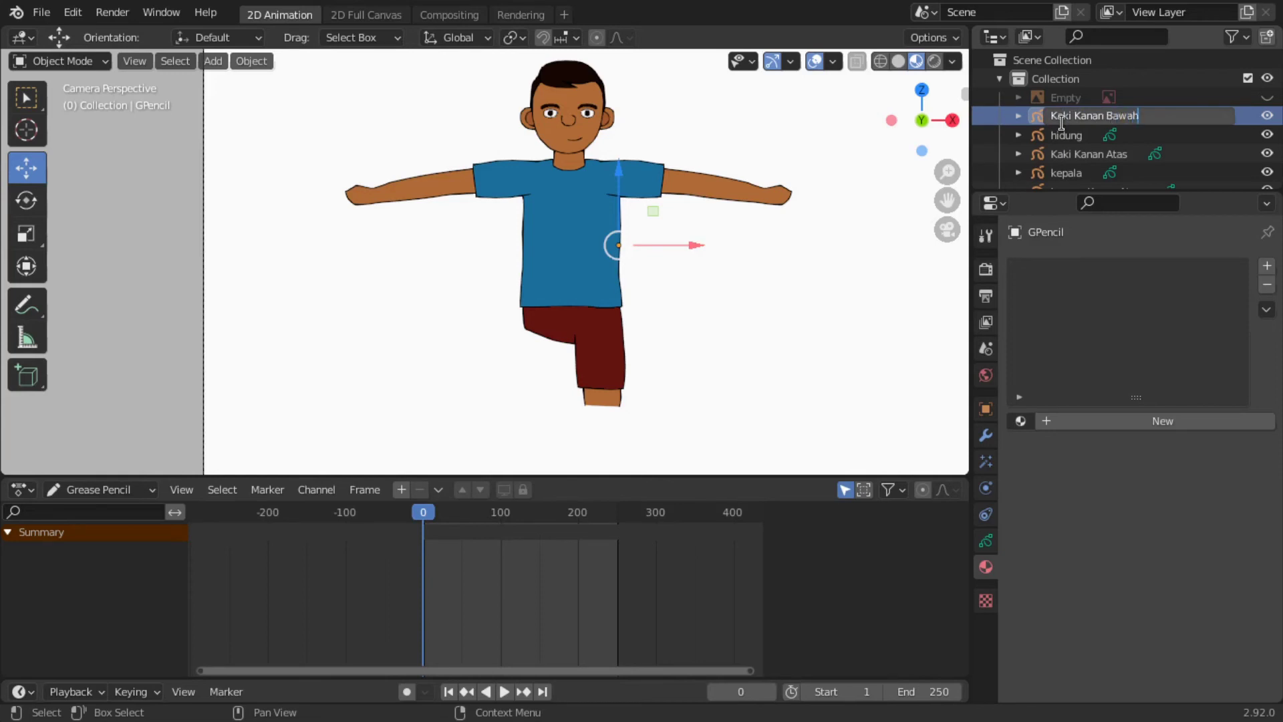
pyautogui.press('Return')
# Step: Enter Draw Mode and assign the kulit material to Kaki Kanan Bawah
pyautogui.keyDown('shift'); pyautogui.moveTo(575, 334); pyautogui.dragTo(574, 137, button='middle'); pyautogui.keyUp('shift')
pyautogui.click(60, 61)
pyautogui.click(47, 141)
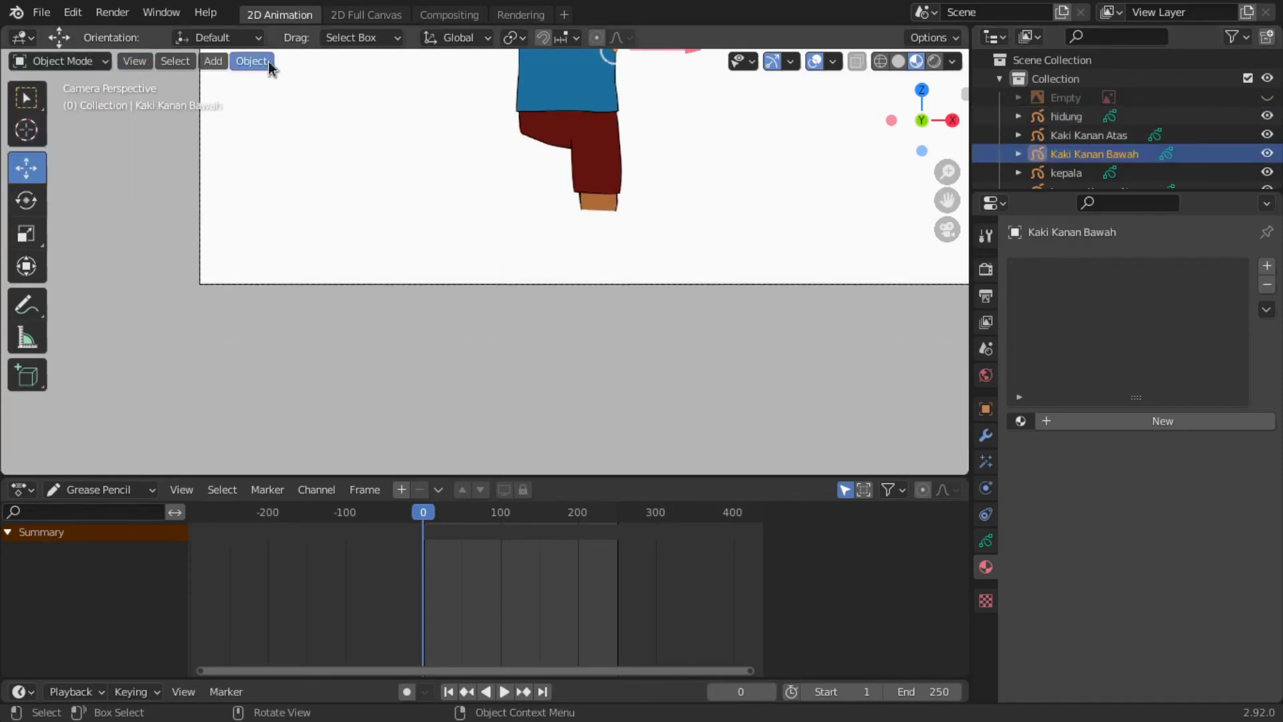
pyautogui.click(1021, 421)
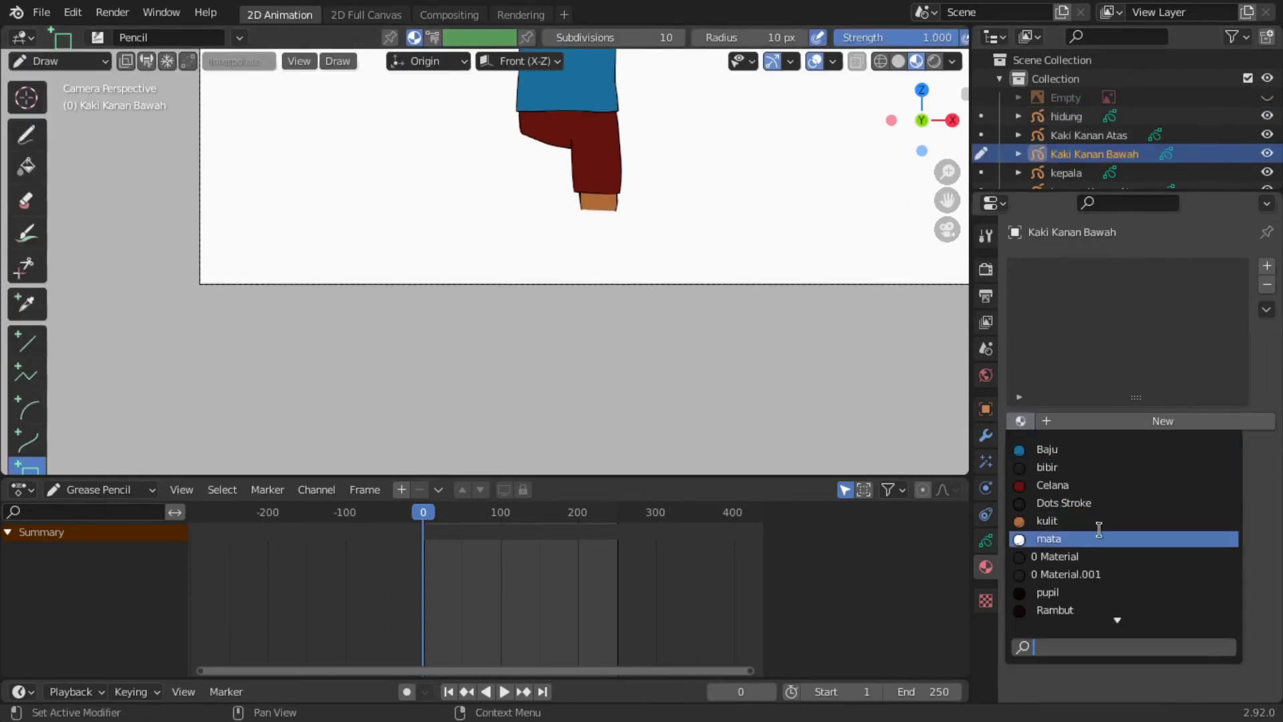
pyautogui.click(1069, 535)
# Step: Add a layer named Kaki Bawah to the object
pyautogui.click(986, 540)
pyautogui.click(1073, 321)
pyautogui.doubleClick(1053, 327)
pyautogui.write('Kaki Ba')
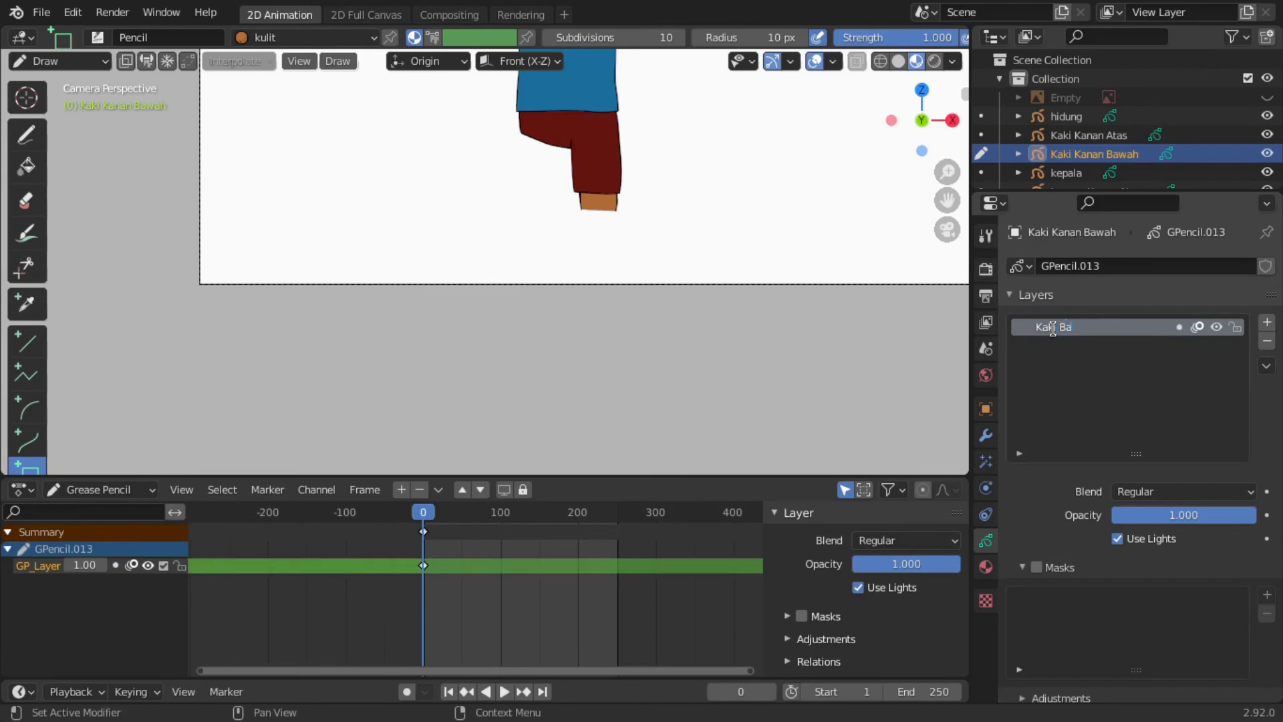
pyautogui.write('wah')
pyautogui.press('Return')
# Step: Draw a skin-coloured lower leg rectangle under the shorts
pyautogui.scroll(2, 621, 180)
pyautogui.moveTo(622, 179); pyautogui.dragTo(676, 399)
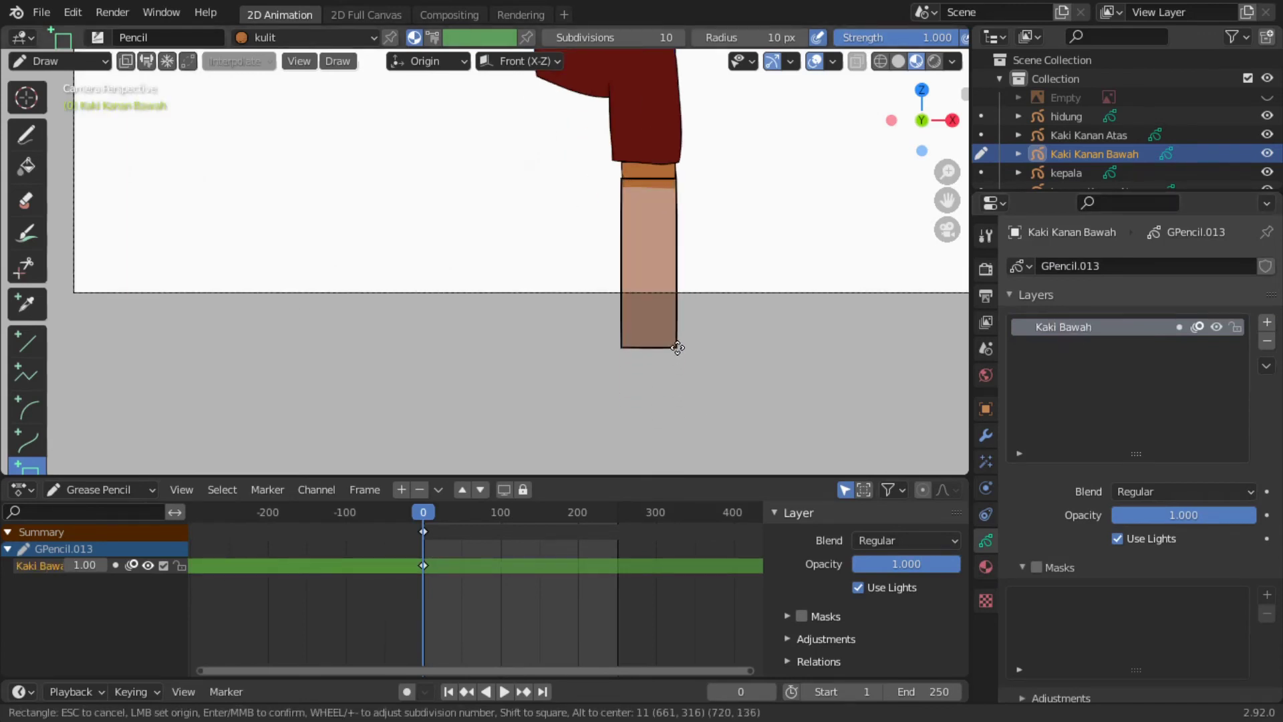
pyautogui.press('Return')
pyautogui.scroll(-3, 678, 301)
pyautogui.scroll(-2, 734, 227)
pyautogui.scroll(3, 808, 218)
pyautogui.click(57, 61)
# Step: Scale the lower leg in Edit Mode and move it under the shorts
pyautogui.click(86, 101)
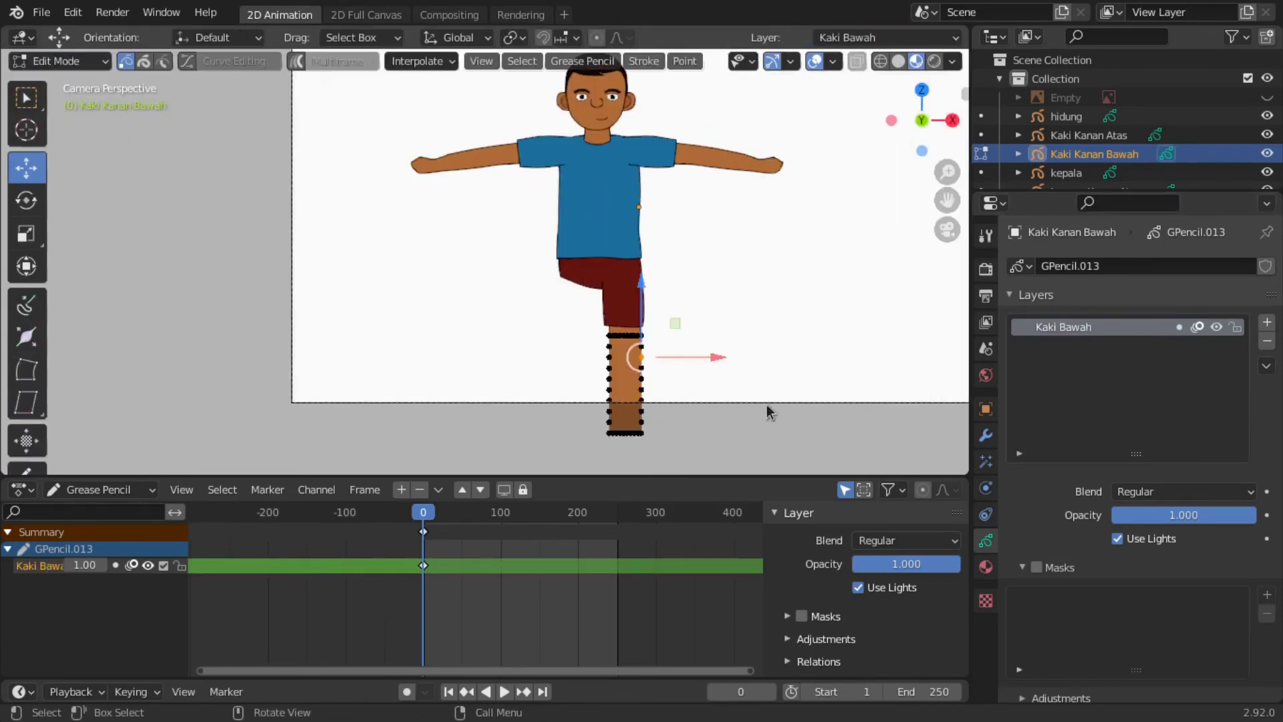
pyautogui.press('s')
pyautogui.click(799, 406)
pyautogui.press('g')
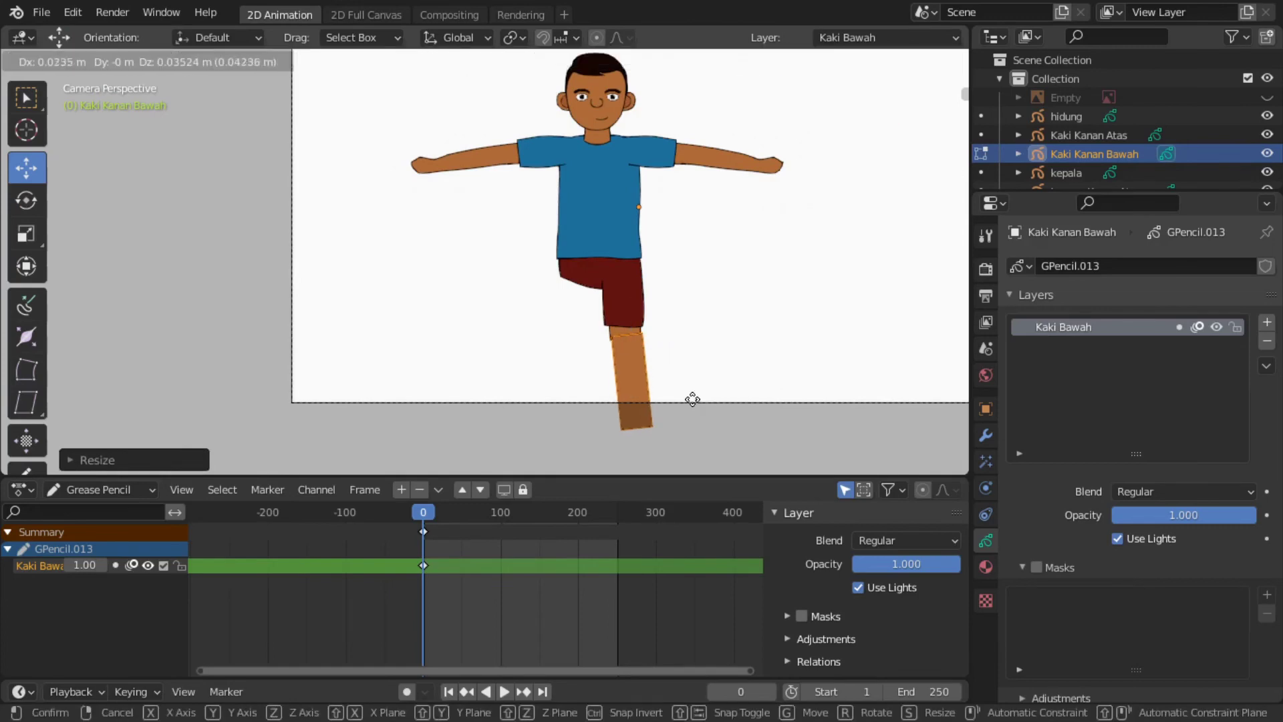
pyautogui.click(693, 398)
# Step: Check the leg from the side view, return to the camera, and delete the selected points
pyautogui.scroll(5, 659, 363)
pyautogui.scroll(-3, 688, 430)
pyautogui.press('ctrl+KP_3')
pyautogui.press('`')
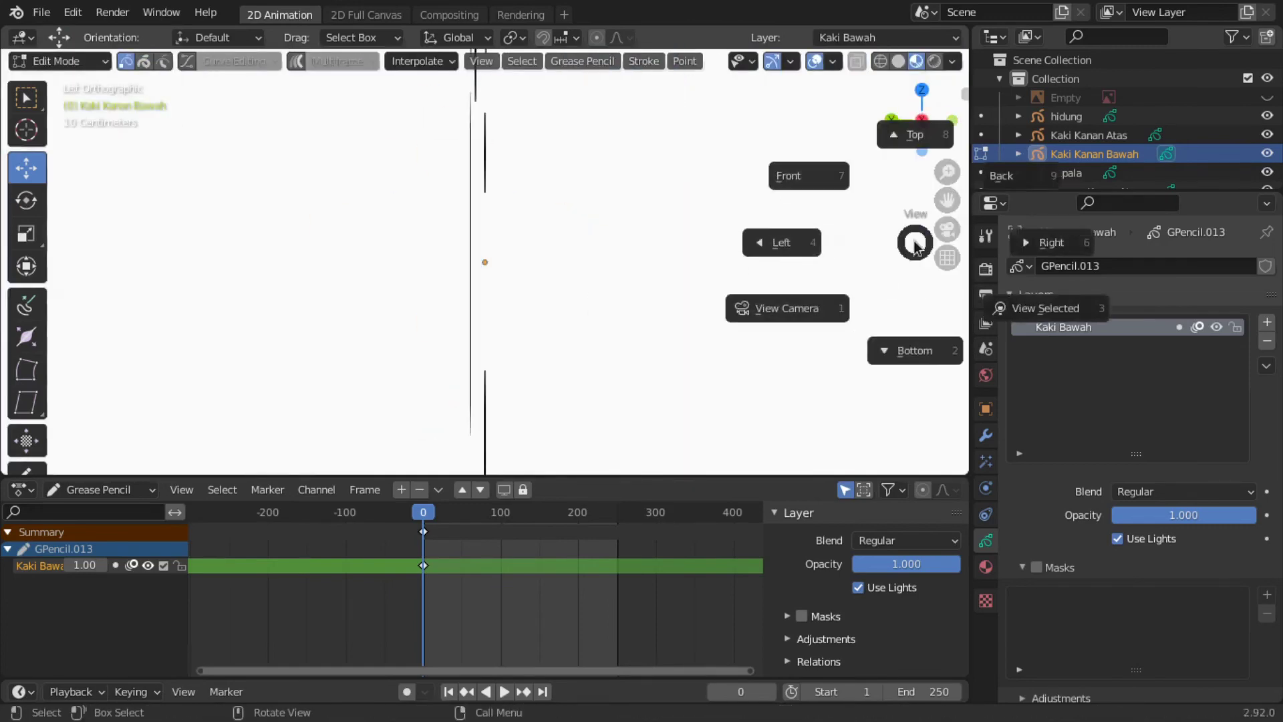
pyautogui.click(793, 307)
pyautogui.press('x')
pyautogui.click(835, 291)
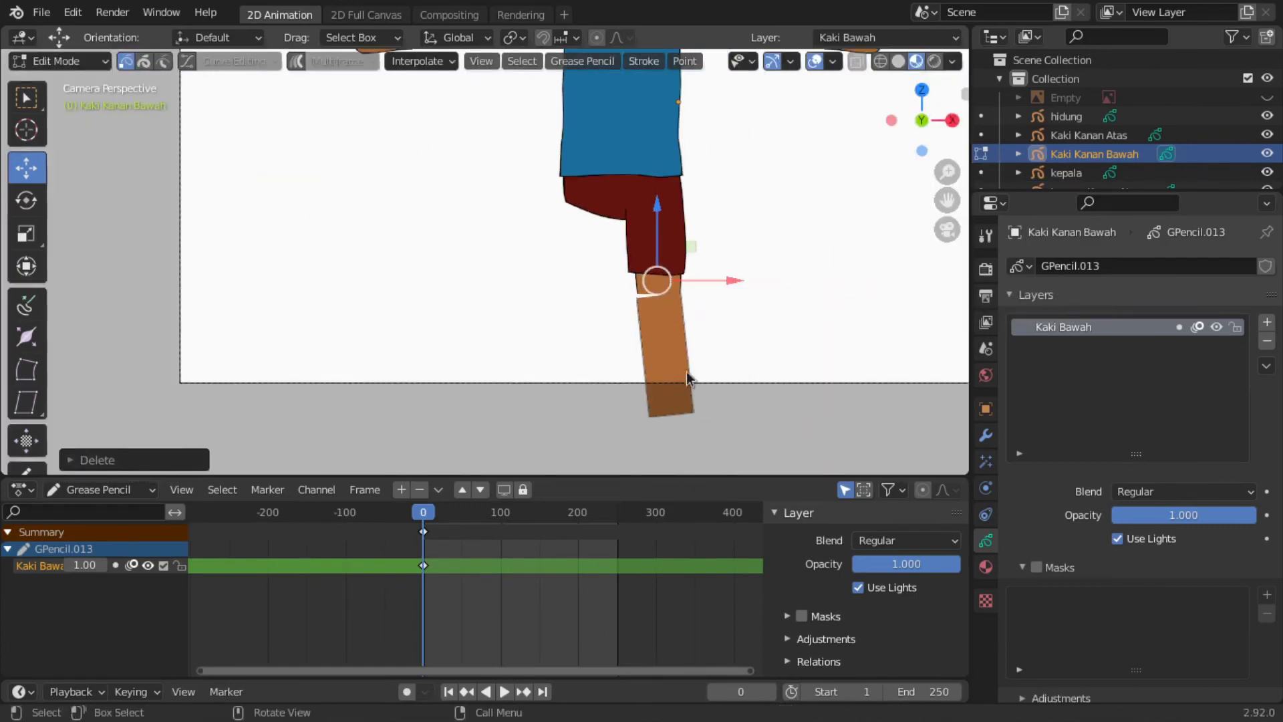
# Step: Grab-sculpt the lower leg's outline to taper toward the ankle
pyautogui.click(59, 61)
pyautogui.click(67, 124)
pyautogui.moveTo(588, 295); pyautogui.dragTo(716, 324)
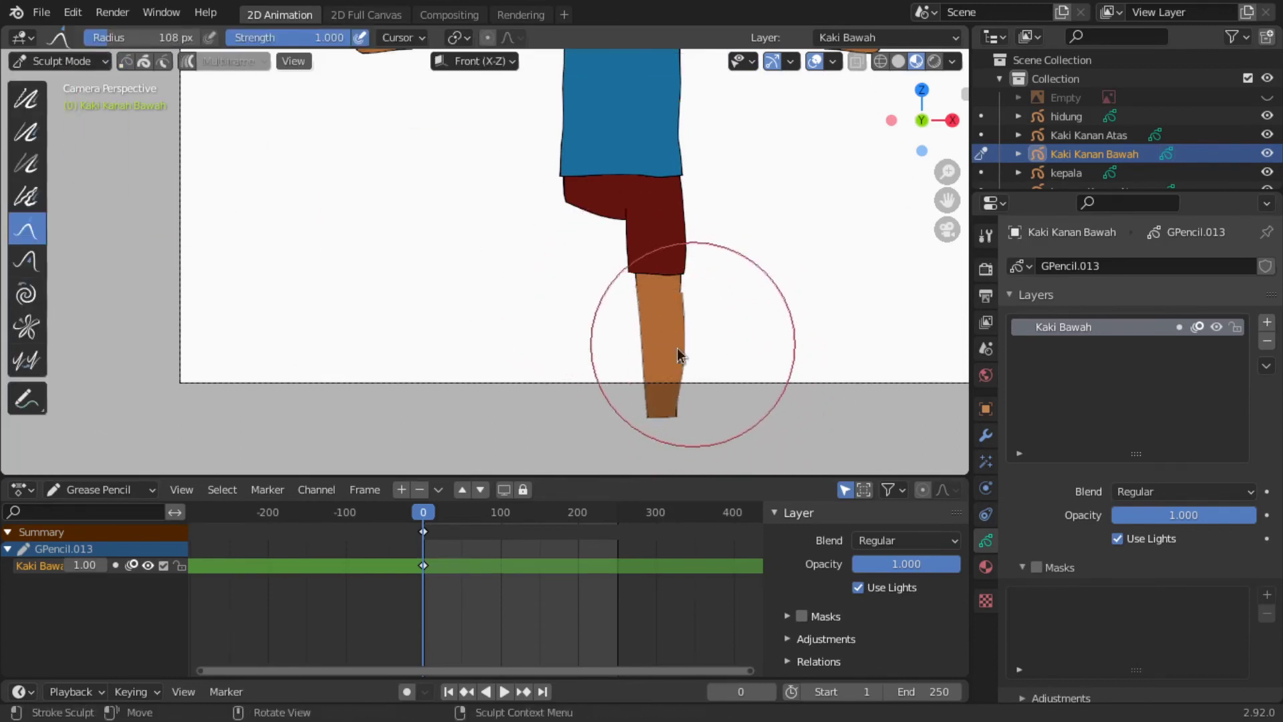
pyautogui.moveTo(721, 404); pyautogui.dragTo(682, 291)
pyautogui.click(59, 61)
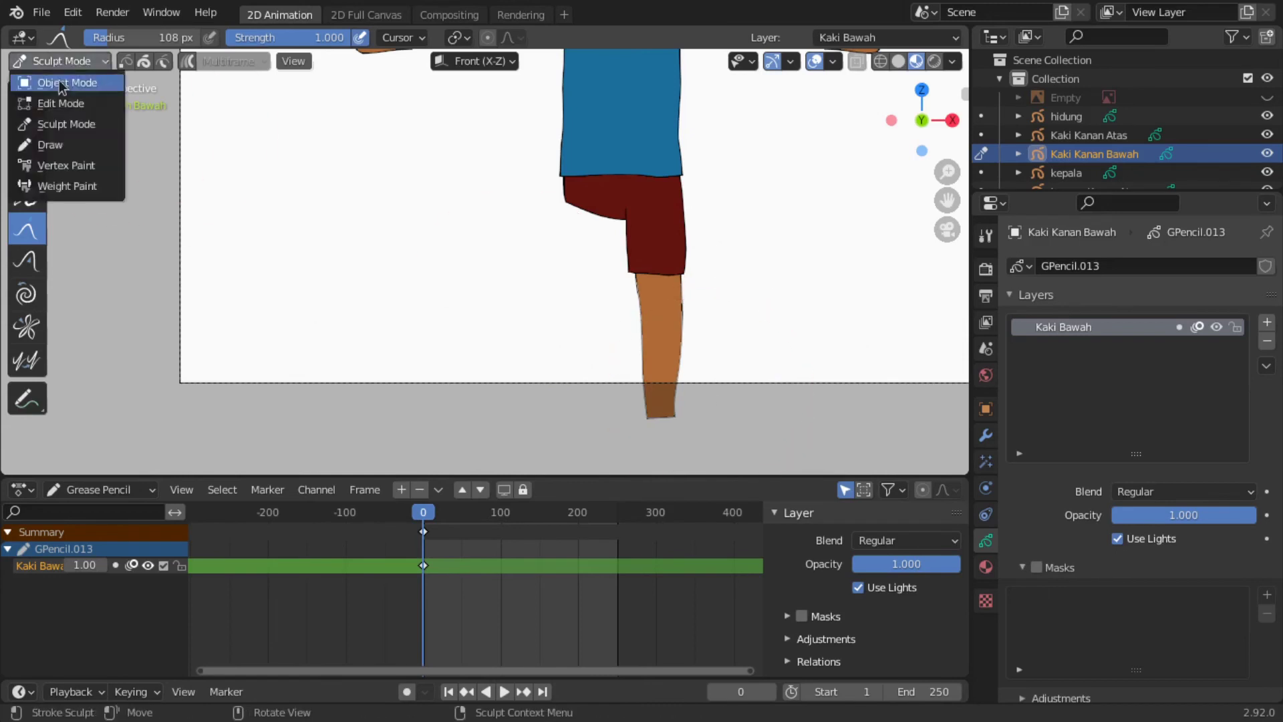
pyautogui.click(67, 82)
# Step: Move the lower leg down slightly and nudge its points into place under the knee
pyautogui.moveTo(659, 334); pyautogui.dragTo(681, 435)
pyautogui.click(59, 60)
pyautogui.click(91, 104)
pyautogui.press('g')
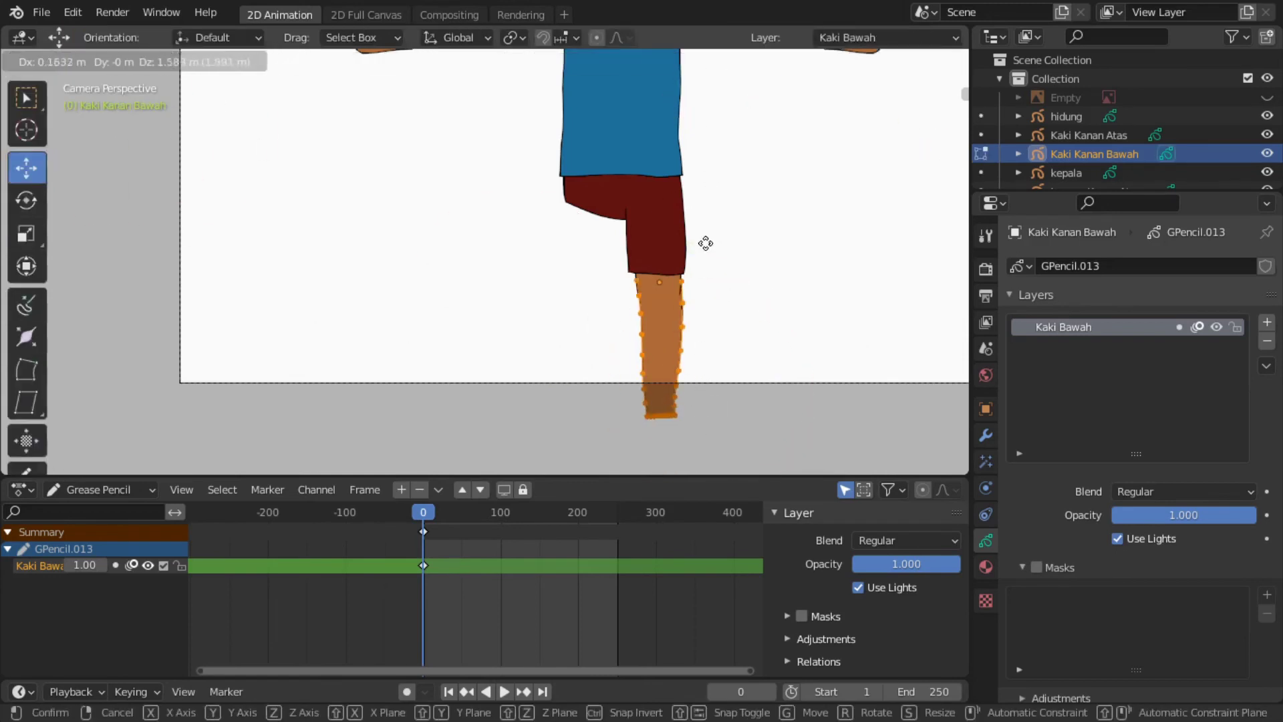
pyautogui.click(715, 257)
pyautogui.click(59, 61)
pyautogui.click(67, 82)
# Step: Return to Object Mode and zoom out to view the whole character
pyautogui.scroll(3, 769, 294)
pyautogui.scroll(-3, 603, 223)
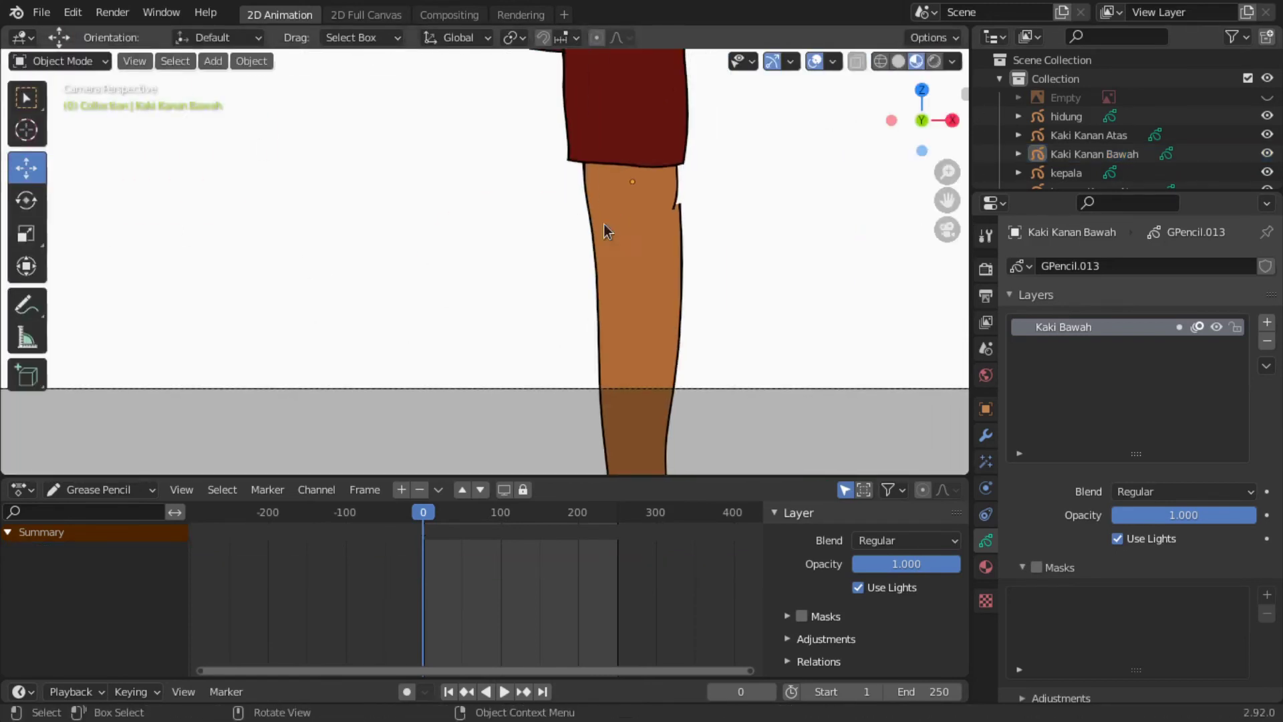
pyautogui.click(59, 61)
pyautogui.click(65, 124)
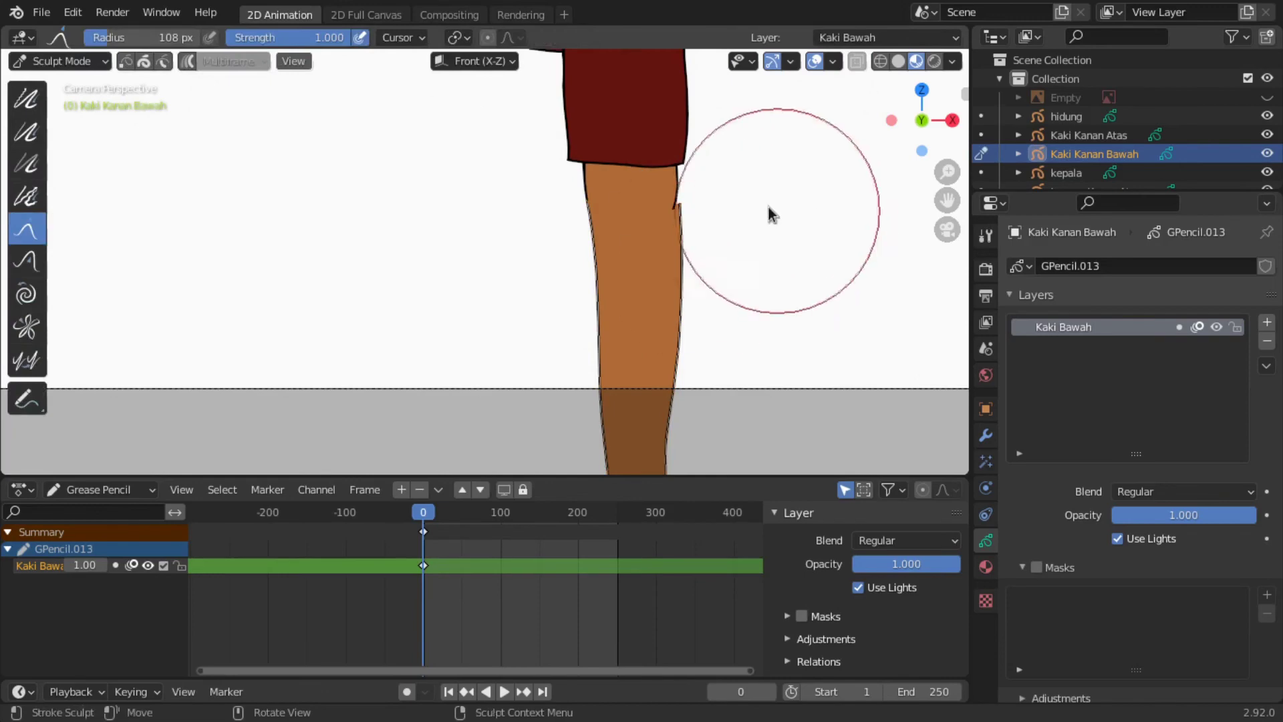
pyautogui.click(59, 61)
pyautogui.click(67, 82)
pyautogui.scroll(-5, 582, 252)
# Step: Duplicate the leg piece and mirror the copy with sx-1 to form the other leg
pyautogui.press('a')
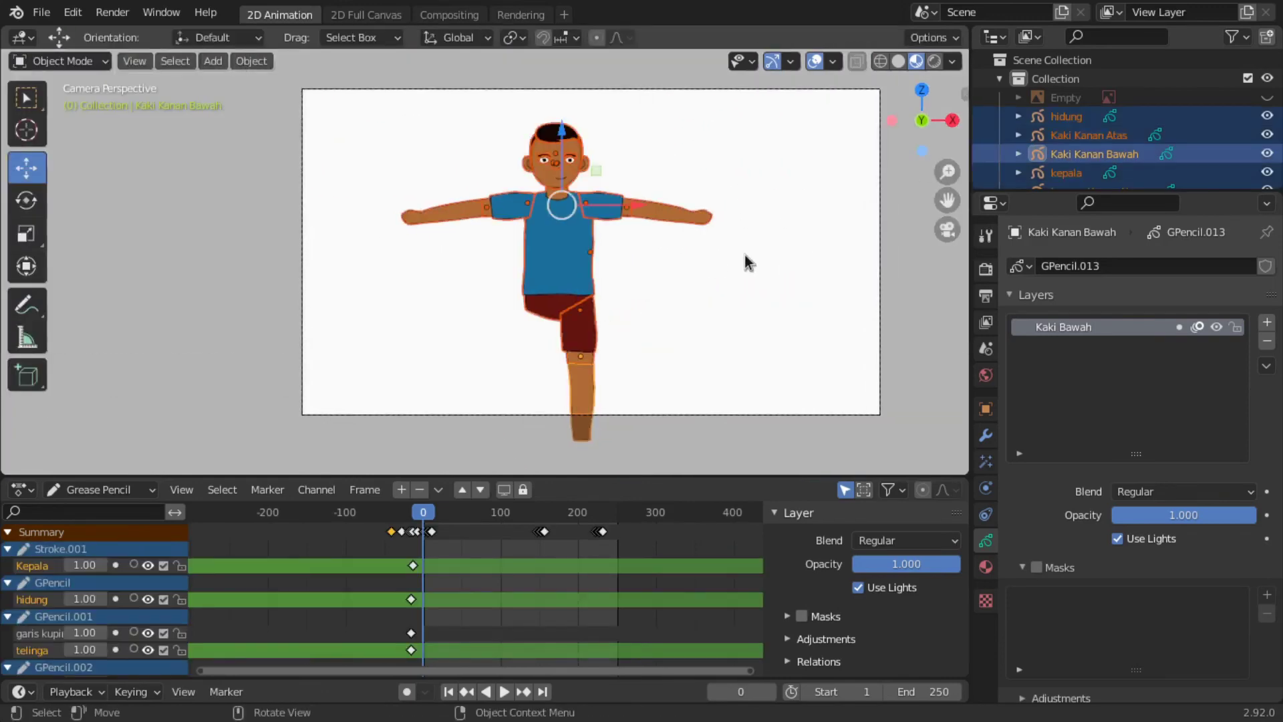
pyautogui.click(1065, 116)
pyautogui.click(591, 329)
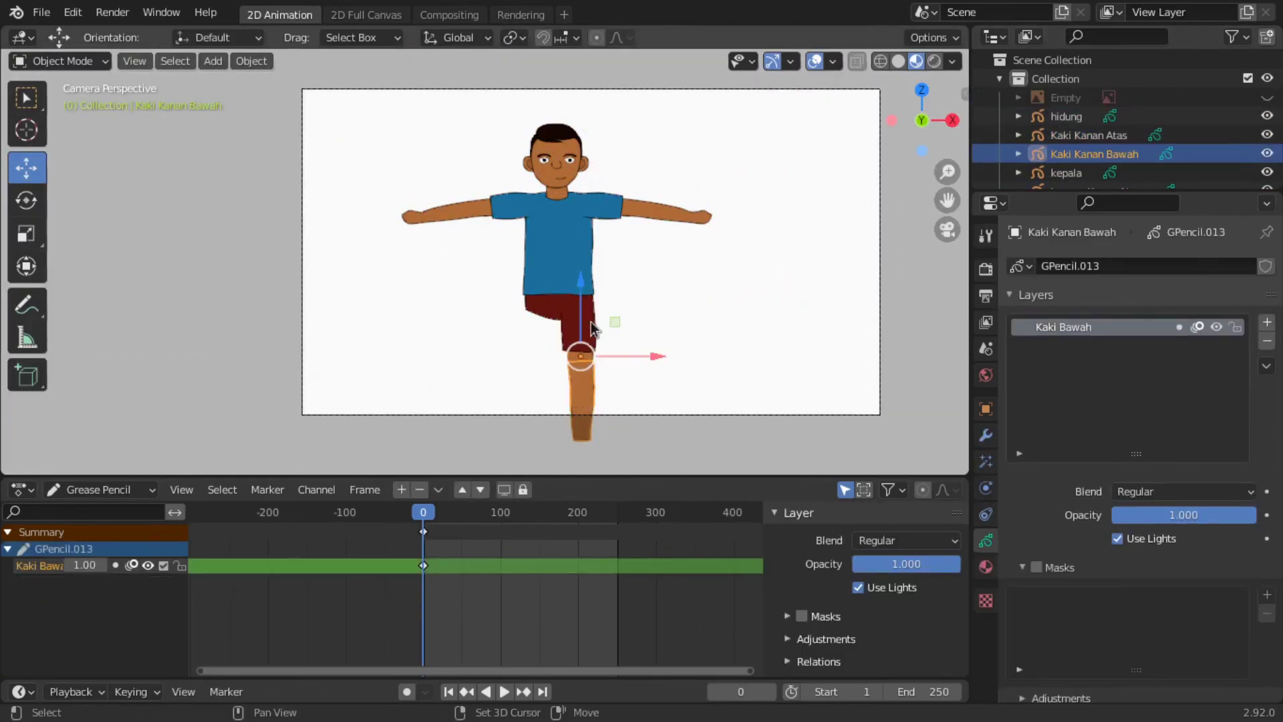
pyautogui.hotkey('shift', 'd')
pyautogui.click(668, 333)
pyautogui.write('sx-1')
pyautogui.press('Return')
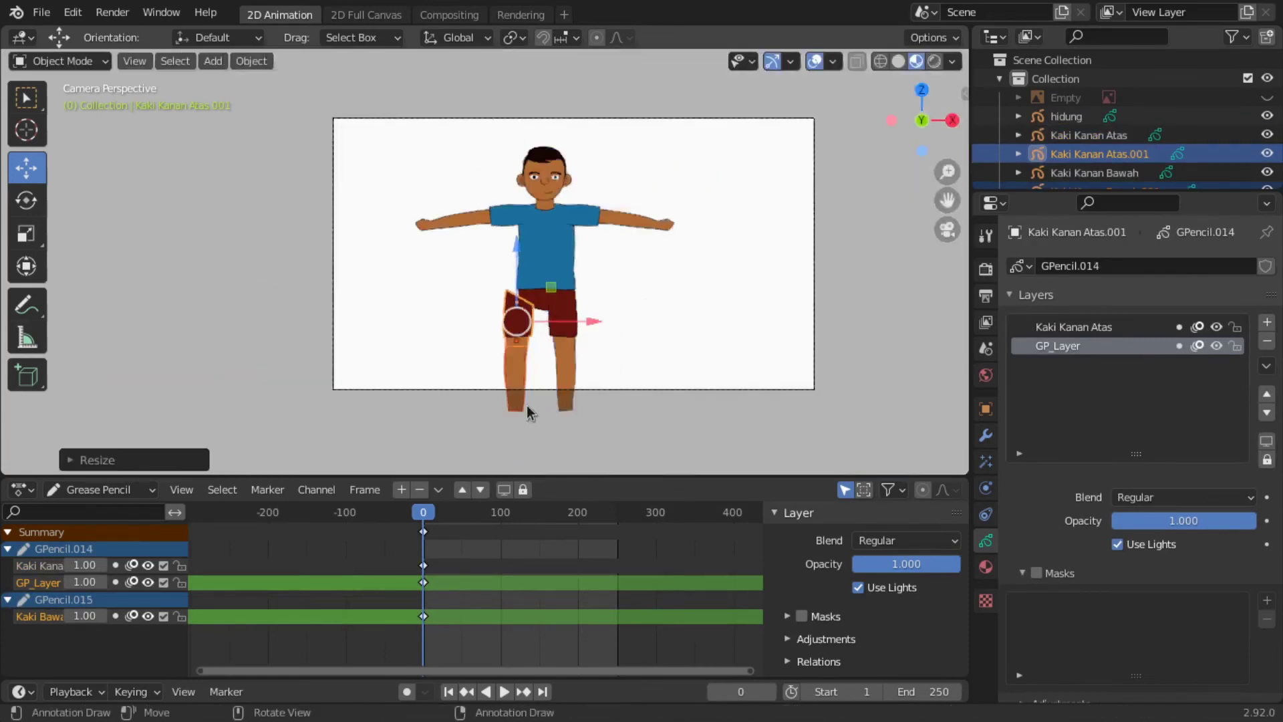
# Step: Rotate the copied shorts and leg piece into place on the left side
pyautogui.scroll(5, 668, 348)
pyautogui.scroll(3, 690, 349)
pyautogui.click(591, 381)
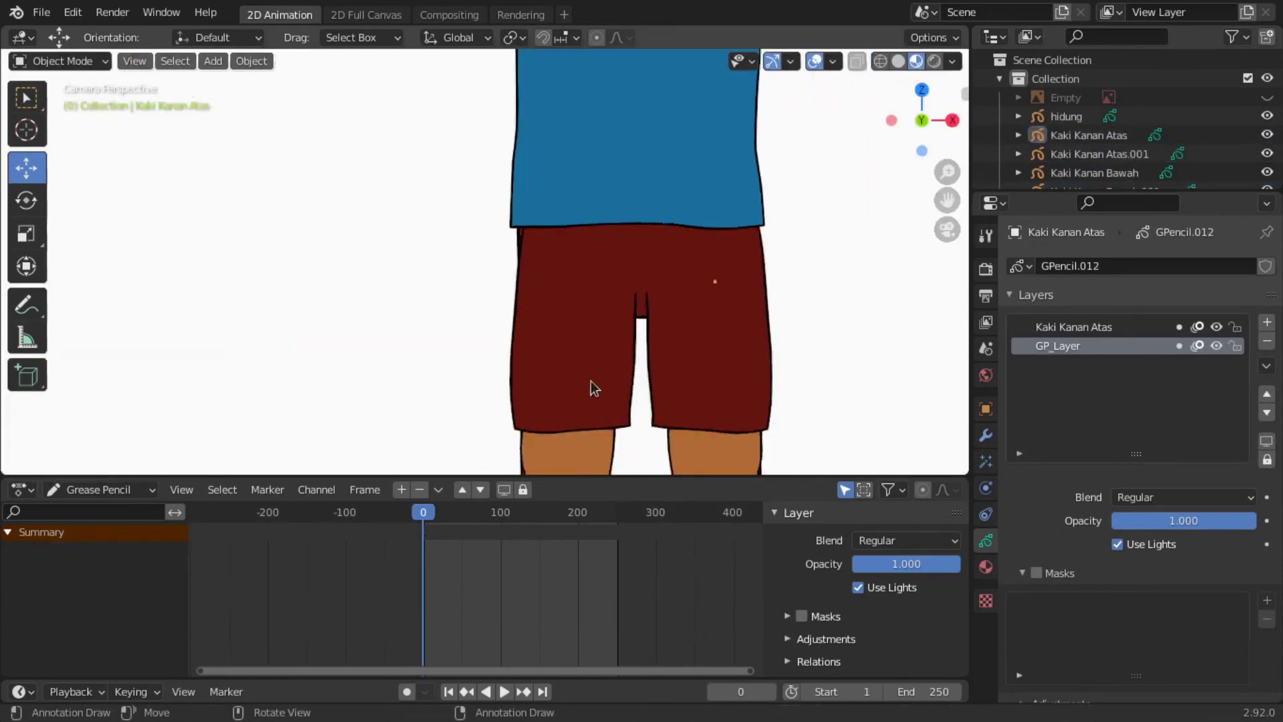
pyautogui.click(581, 352)
pyautogui.press('r')
pyautogui.click(455, 350)
pyautogui.scroll(-5, 455, 350)
pyautogui.scroll(5, 587, 292)
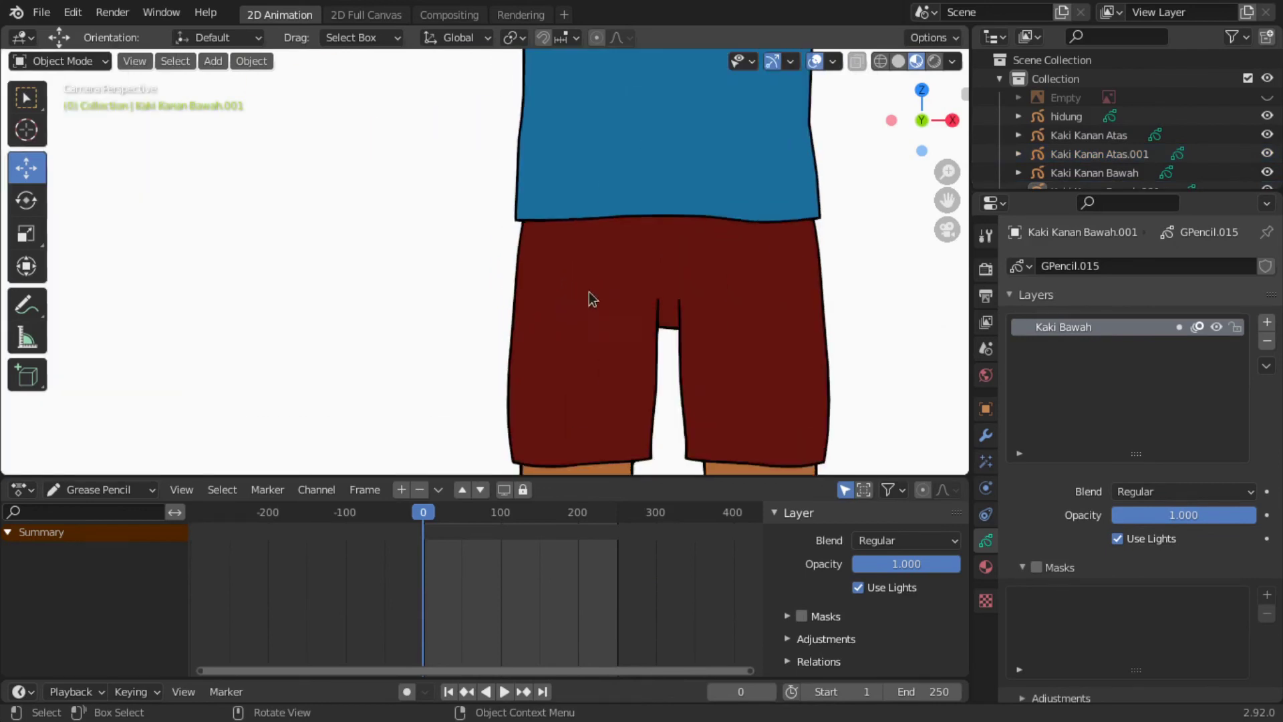
pyautogui.scroll(-5, 572, 312)
pyautogui.scroll(5, 572, 313)
# Step: Select only the Kaki Kanan Atas.001 shorts half in Object Mode
pyautogui.click(60, 61)
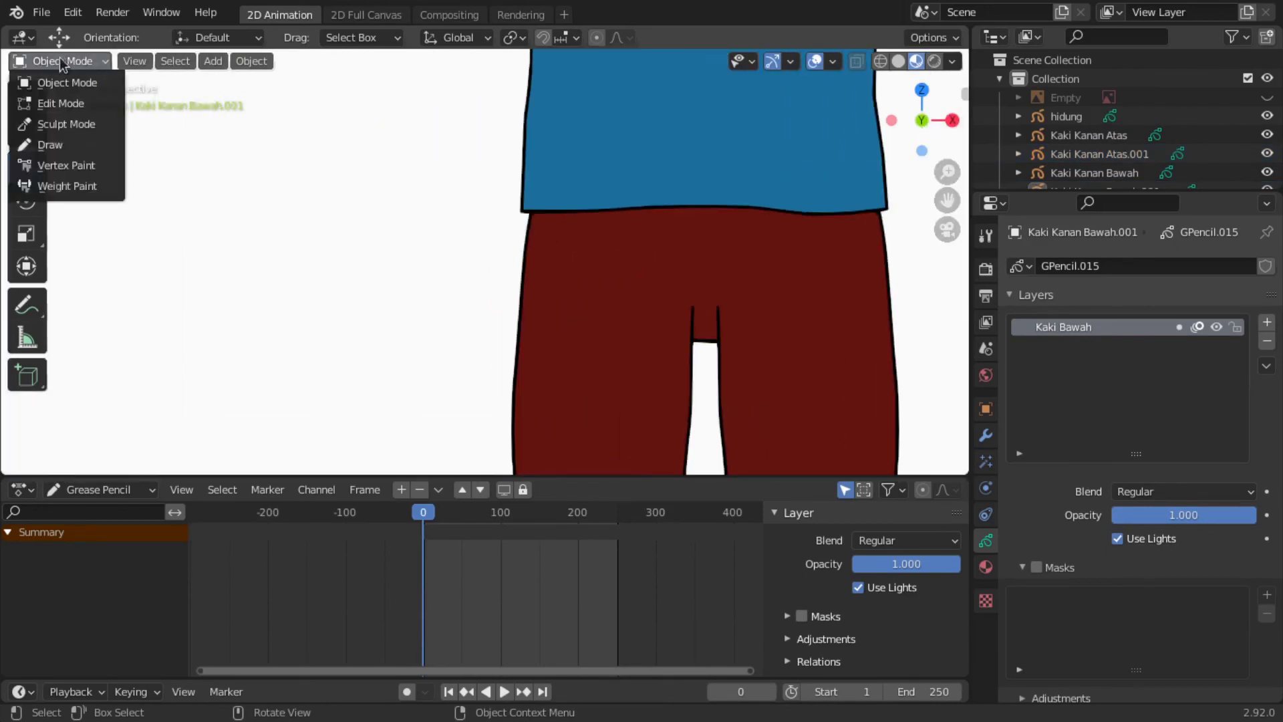
pyautogui.click(64, 120)
pyautogui.scroll(-3, 1123, 121)
pyautogui.hotkey('ctrl', 'Tab')
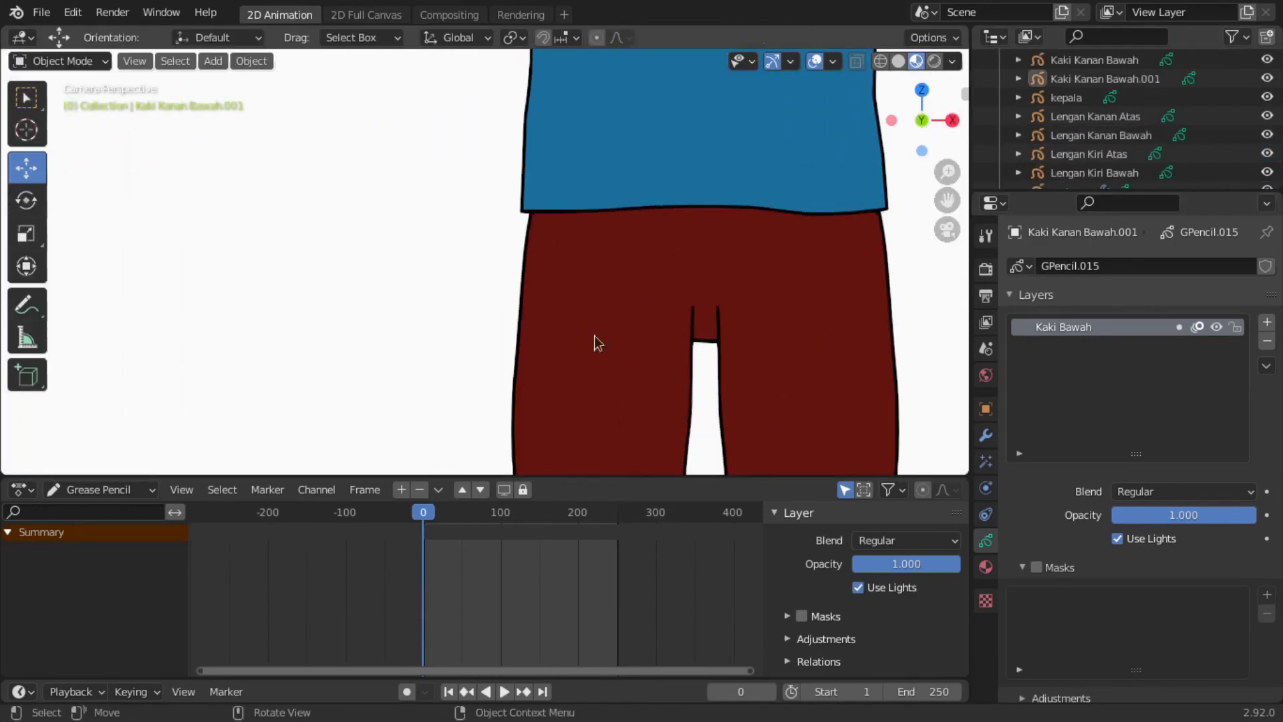
pyautogui.click(595, 335)
pyautogui.click(862, 301)
pyautogui.scroll(-5, 862, 301)
pyautogui.click(521, 332)
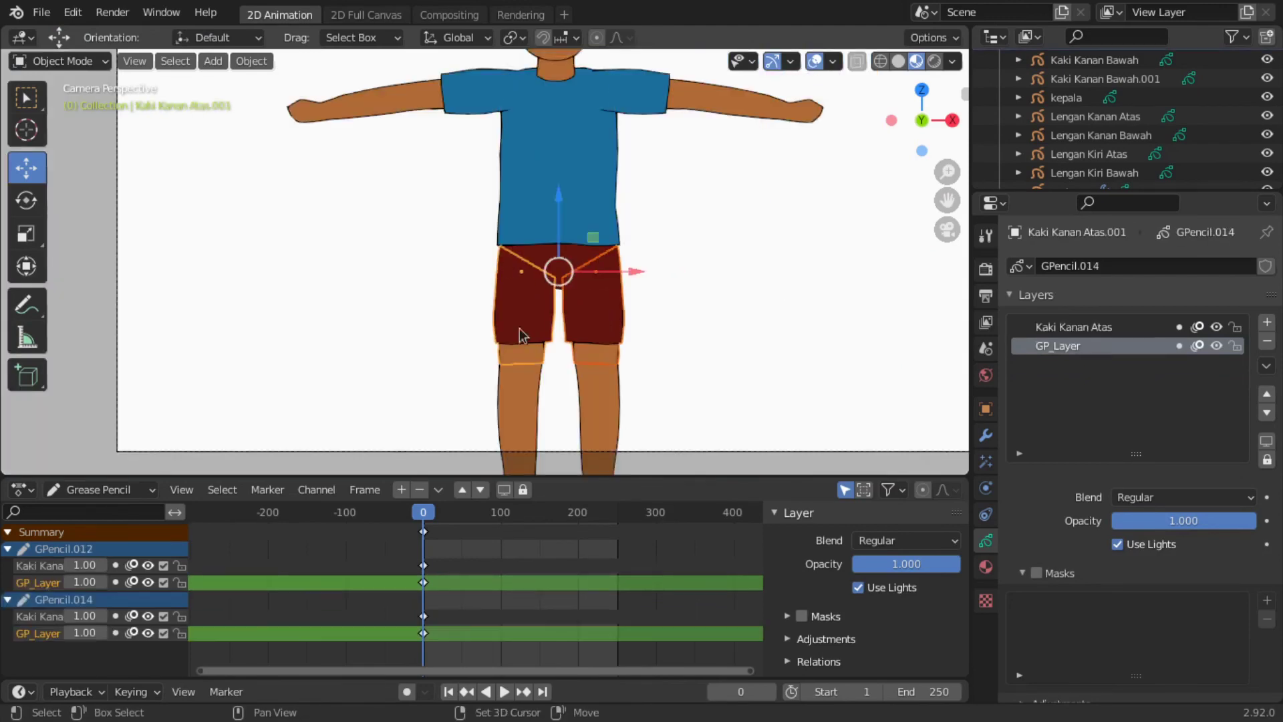
pyautogui.scroll(5, 514, 414)
pyautogui.click(596, 289)
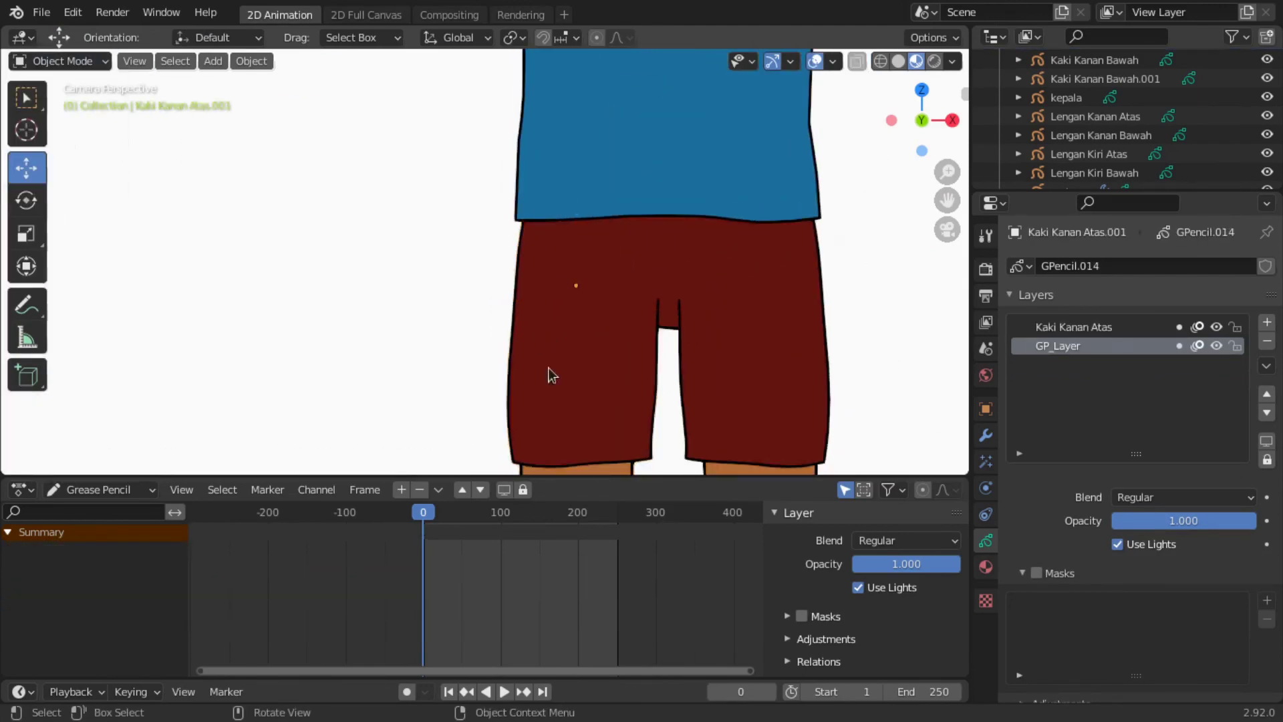
# Step: Grab-sculpt the inner edge of Kaki Kanan Atas.001 to neaten the crotch gap
pyautogui.click(61, 61)
pyautogui.click(66, 124)
pyautogui.scroll(2, 675, 313)
pyautogui.moveTo(669, 370); pyautogui.dragTo(725, 344)
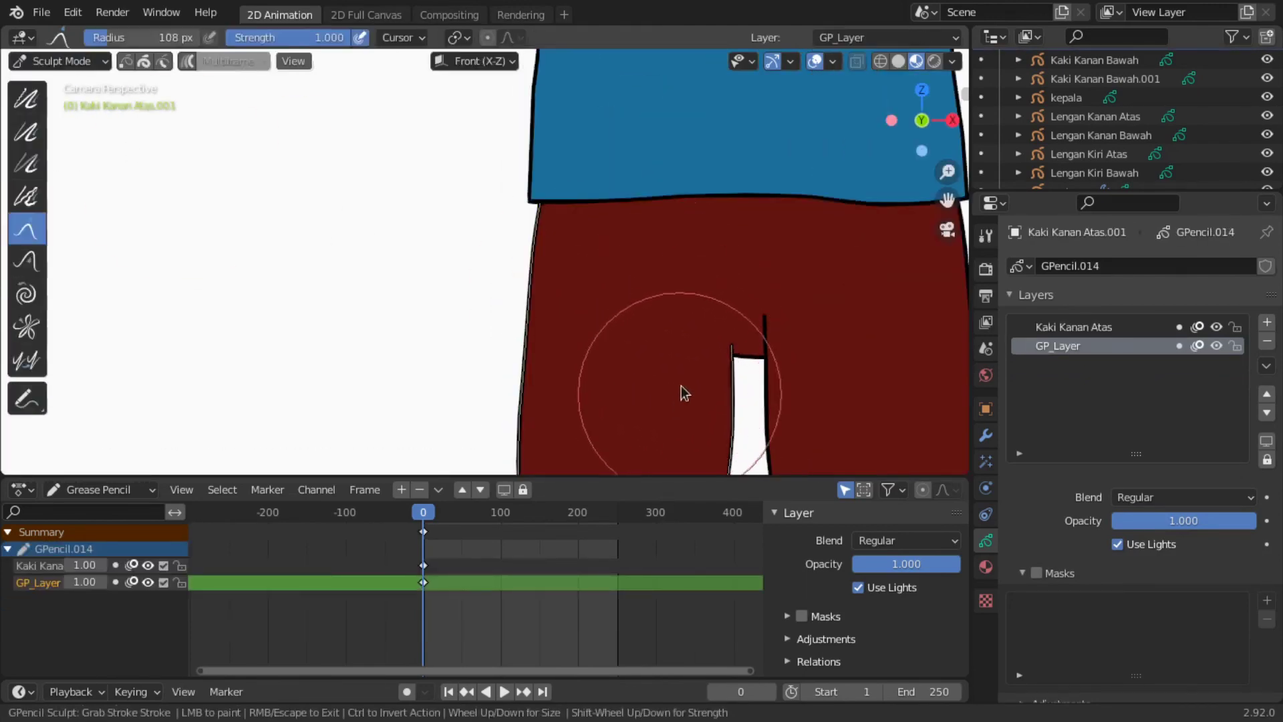
pyautogui.moveTo(947, 199); pyautogui.dragTo(862, 69)
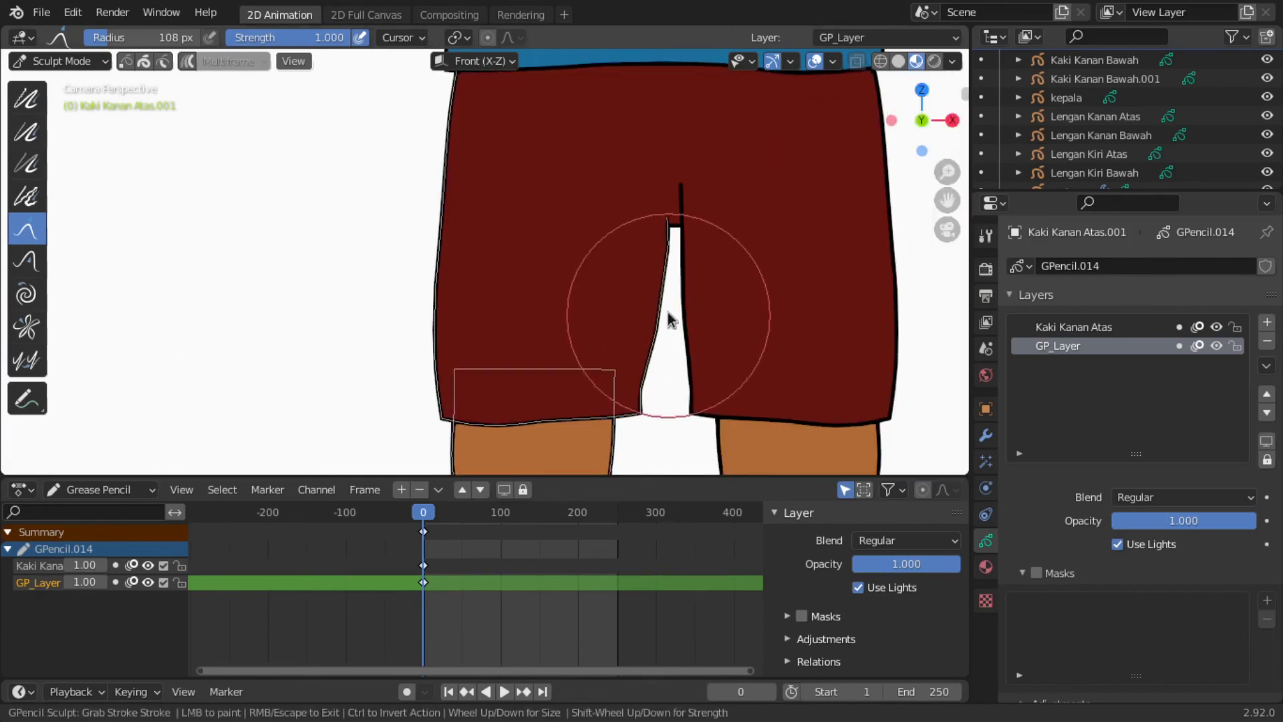
pyautogui.moveTo(670, 314)
pyautogui.mouseDown()
pyautogui.moveTo(684, 370)
pyautogui.moveTo(665, 272)
pyautogui.mouseUp()
pyautogui.click(84, 61)
# Step: Check the Kaki Kanan Atas shorts half in Sculpt Mode, then return and deselect all
pyautogui.click(60, 76)
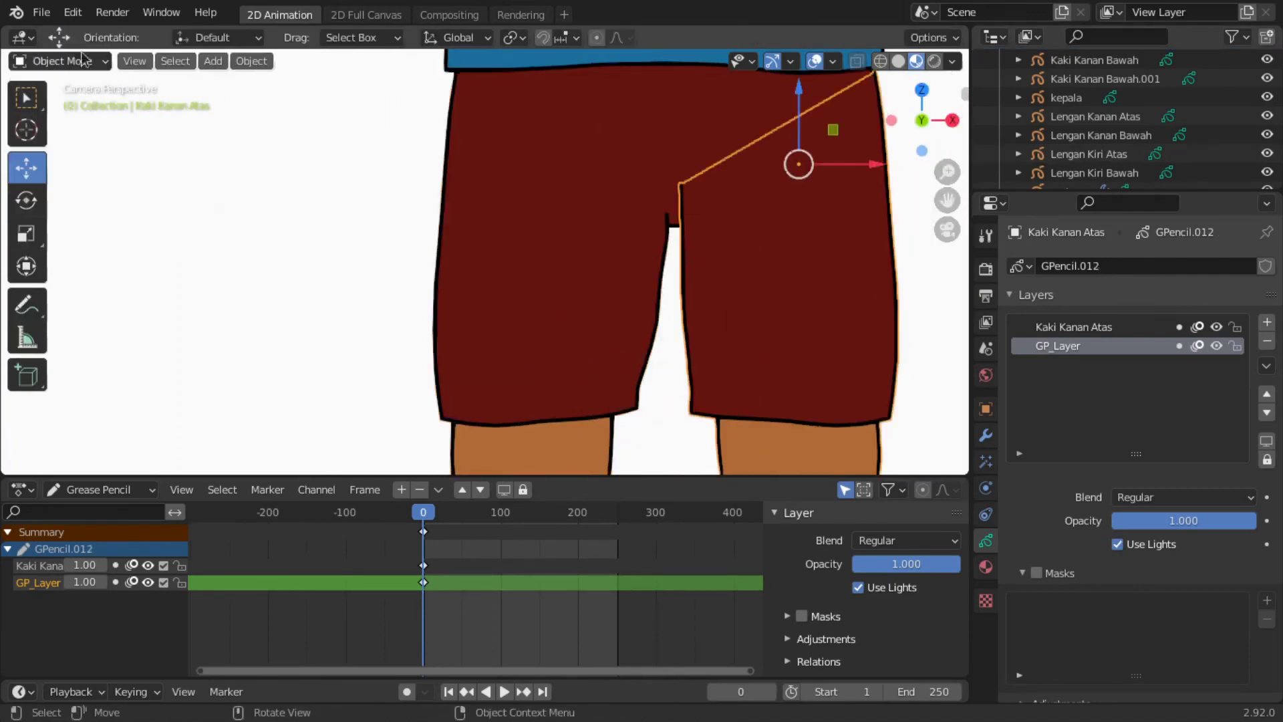
pyautogui.click(715, 222)
pyautogui.hotkey('ctrl', 'Tab')
pyautogui.scroll(-5, 571, 196)
pyautogui.scroll(6, 662, 214)
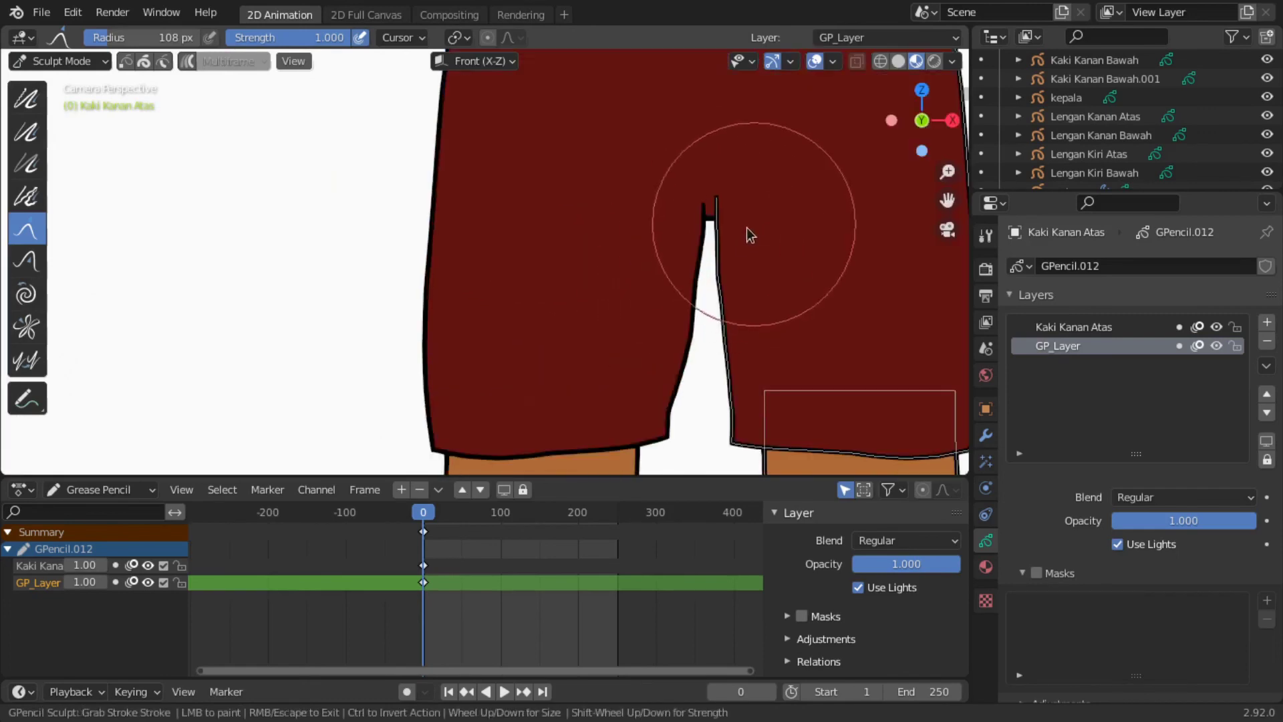
pyautogui.scroll(-4, 748, 240)
pyautogui.scroll(-6, 948, 221)
pyautogui.hotkey('ctrl', 'Tab')
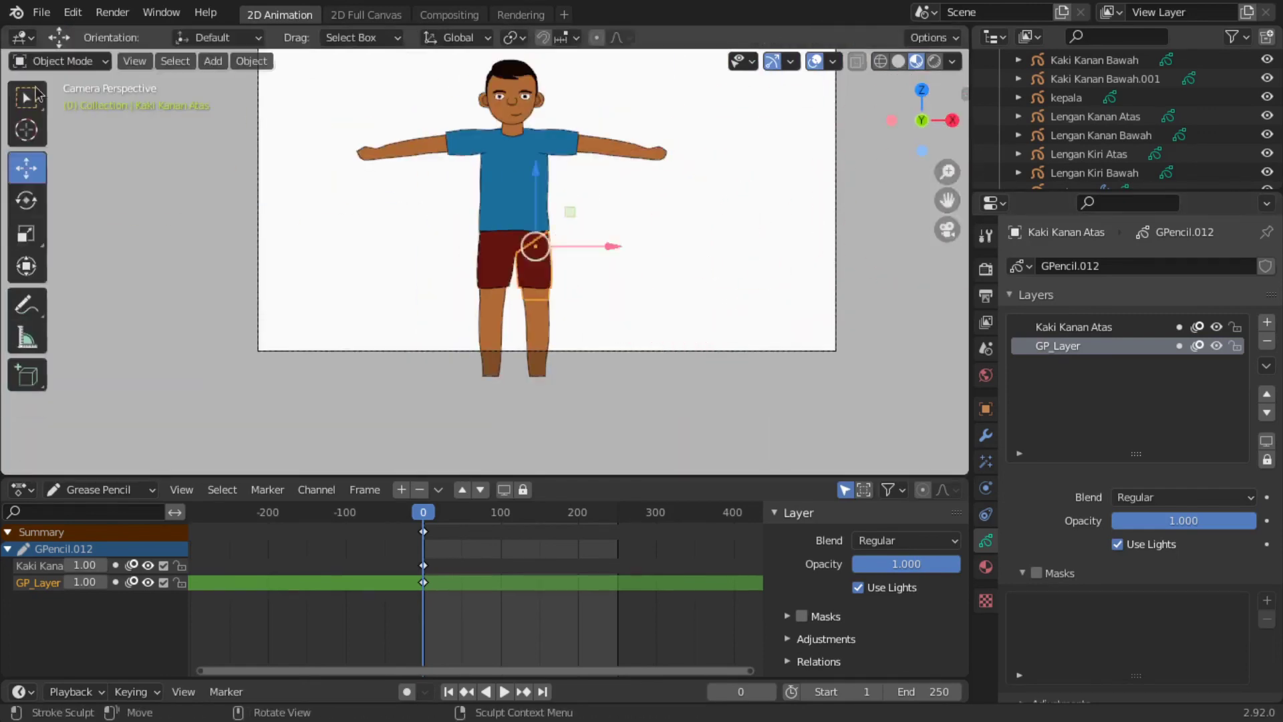
pyautogui.click(659, 294)
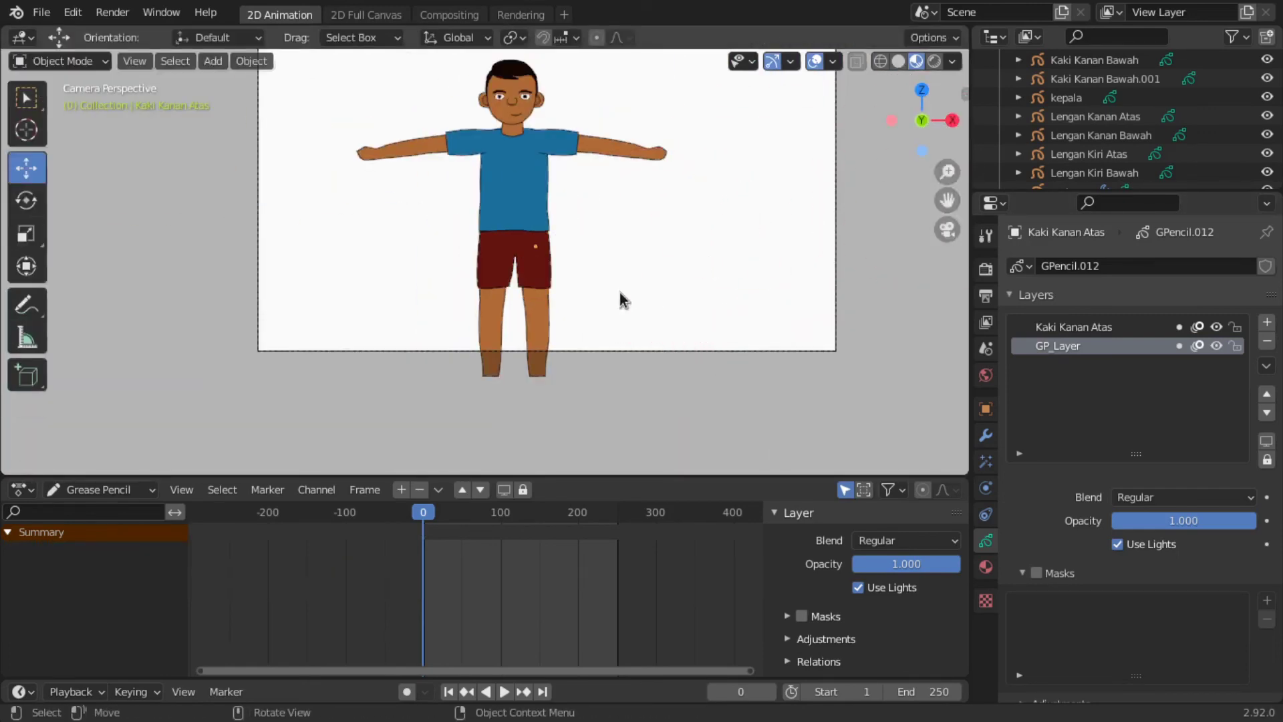
pyautogui.scroll(5, 1067, 97)
# Step: Hide the reference sketch Empty
pyautogui.click(1266, 97)
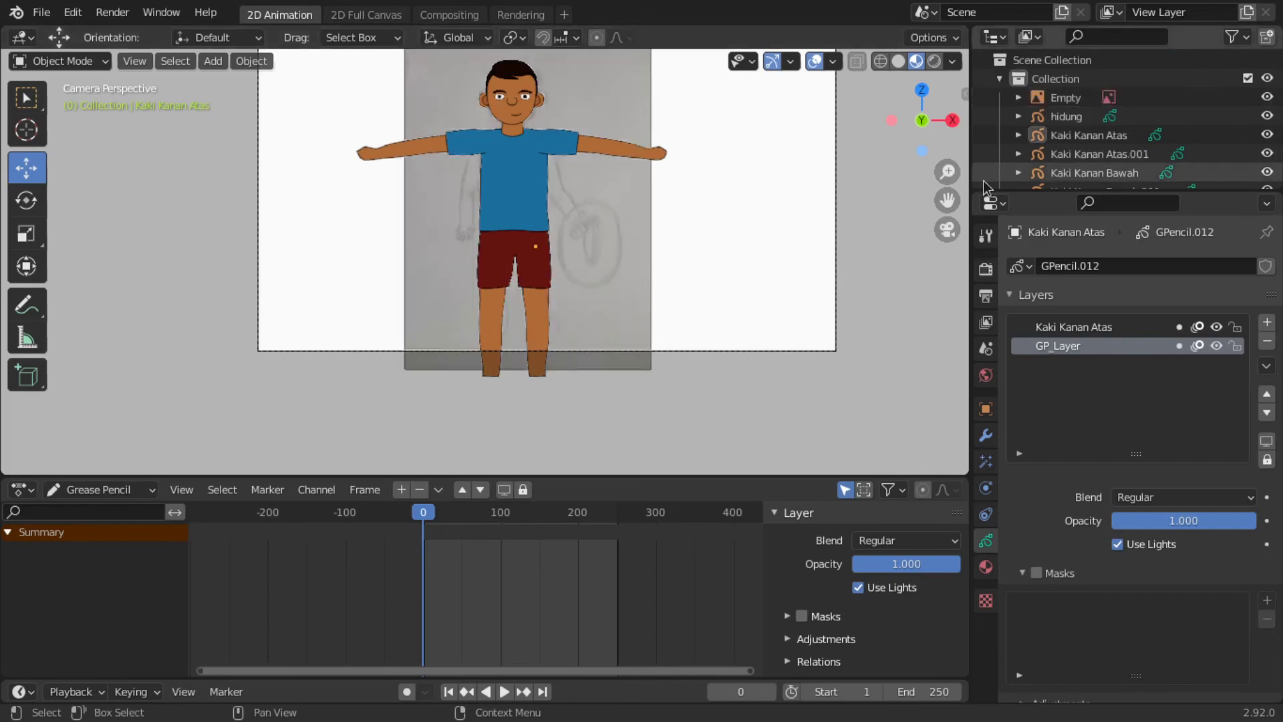
pyautogui.click(1052, 103)
pyautogui.scroll(-2, 734, 234)
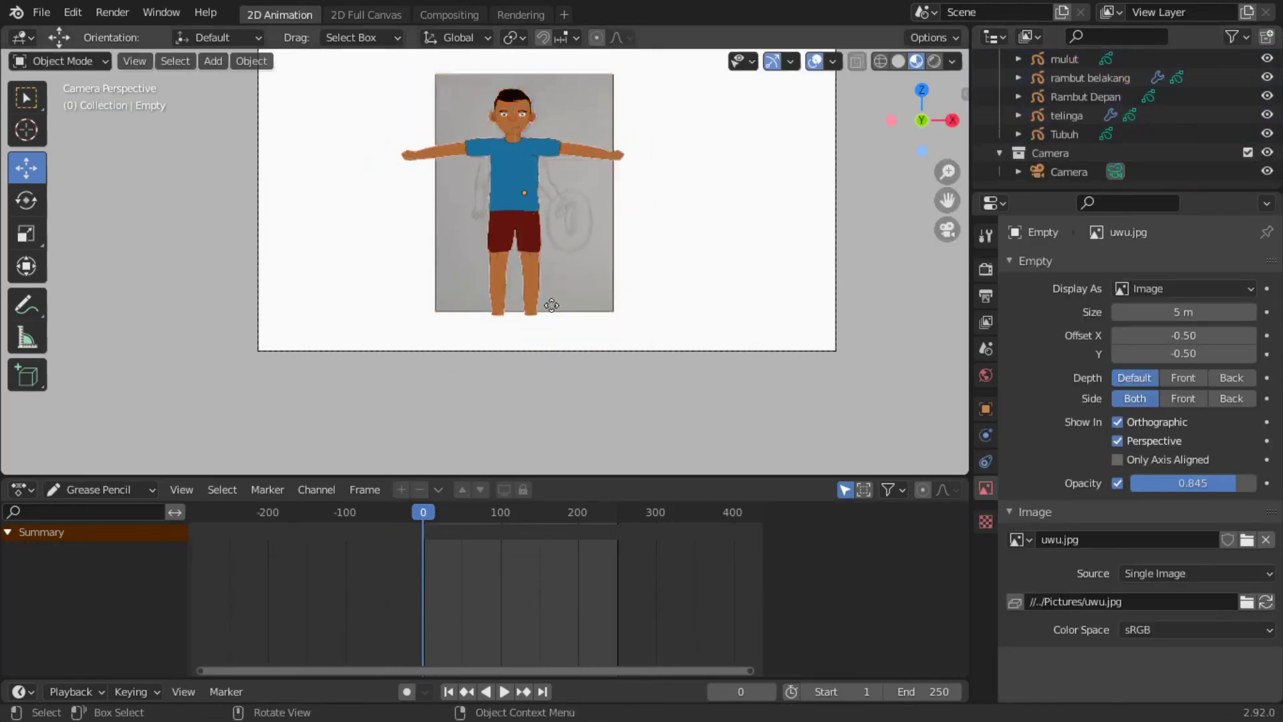
pyautogui.scroll(6, 735, 234)
pyautogui.press('h')
pyautogui.scroll(3, 772, 251)
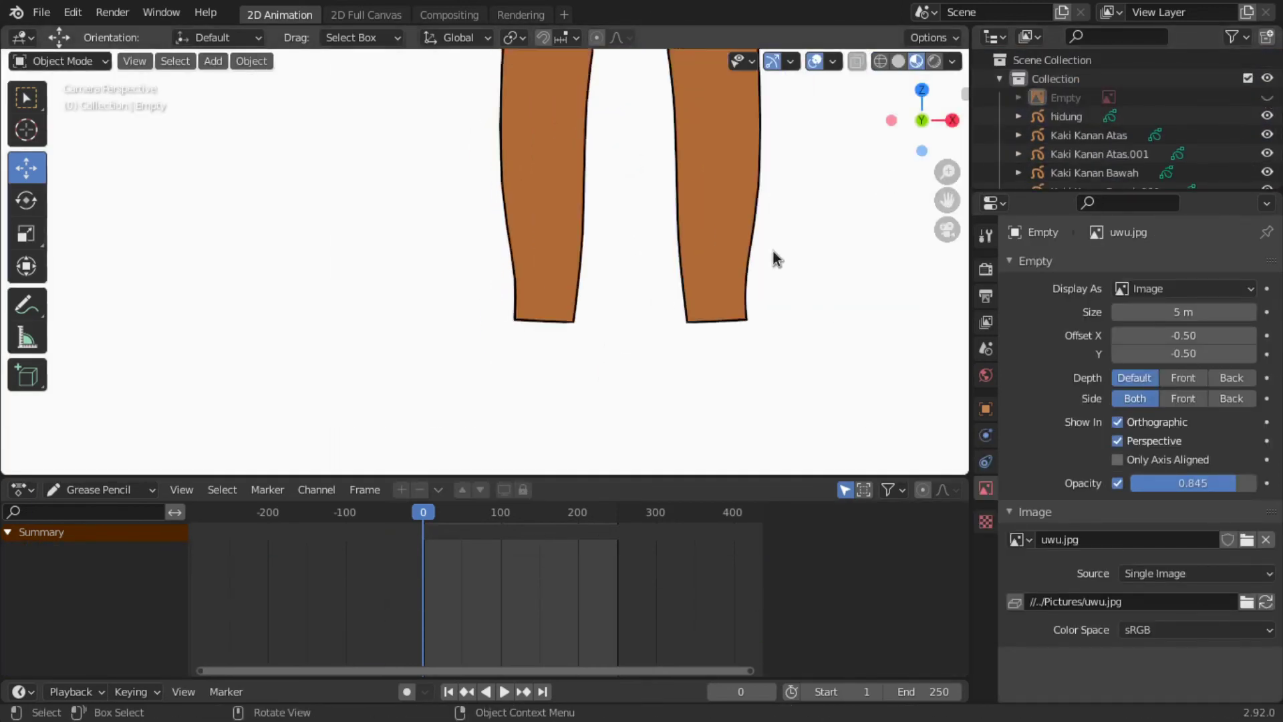
# Step: Subdivide Kaki Kanan Bawah and grab-sculpt its bottom into a rounded foot
pyautogui.click(762, 251)
pyautogui.click(90, 61)
pyautogui.click(66, 124)
pyautogui.moveTo(719, 339)
pyautogui.mouseDown()
pyautogui.moveTo(791, 358)
pyautogui.moveTo(664, 287)
pyautogui.moveTo(709, 291)
pyautogui.moveTo(744, 387)
pyautogui.moveTo(765, 287)
pyautogui.moveTo(668, 338)
pyautogui.mouseUp()
pyautogui.click(60, 60)
pyautogui.click(64, 103)
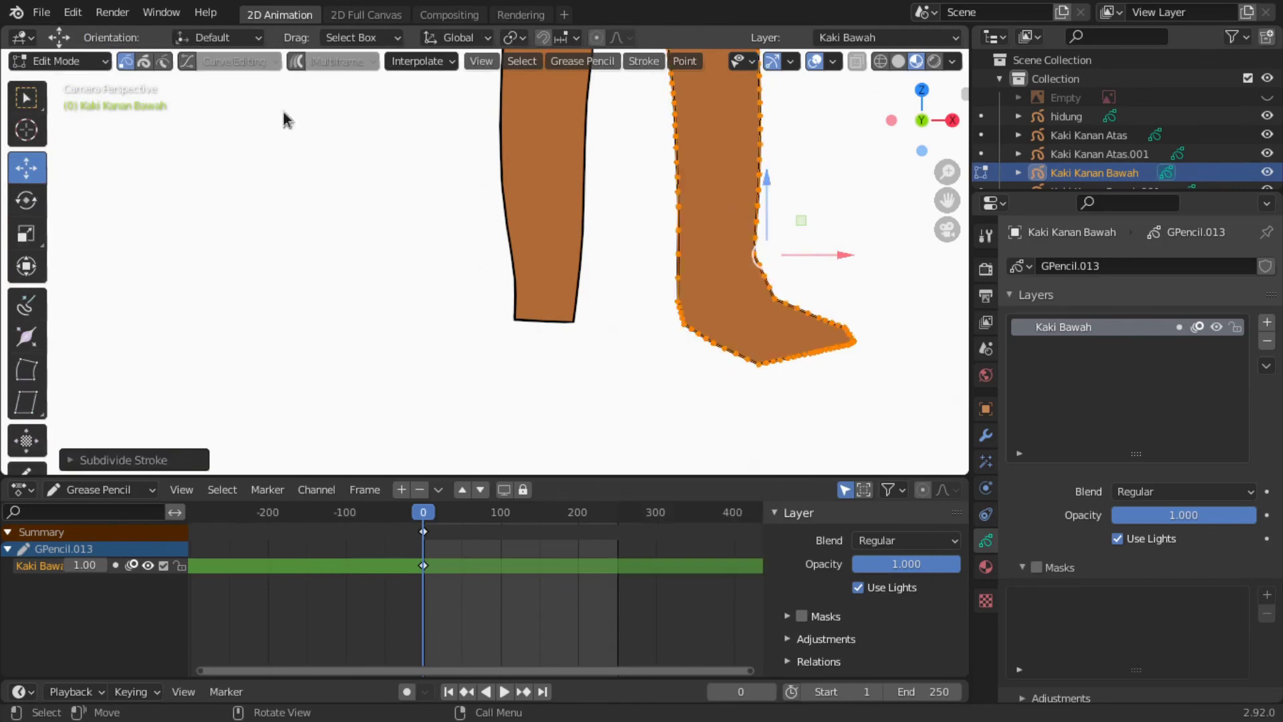
pyautogui.click(60, 60)
pyautogui.click(63, 123)
pyautogui.moveTo(661, 309); pyautogui.dragTo(679, 407)
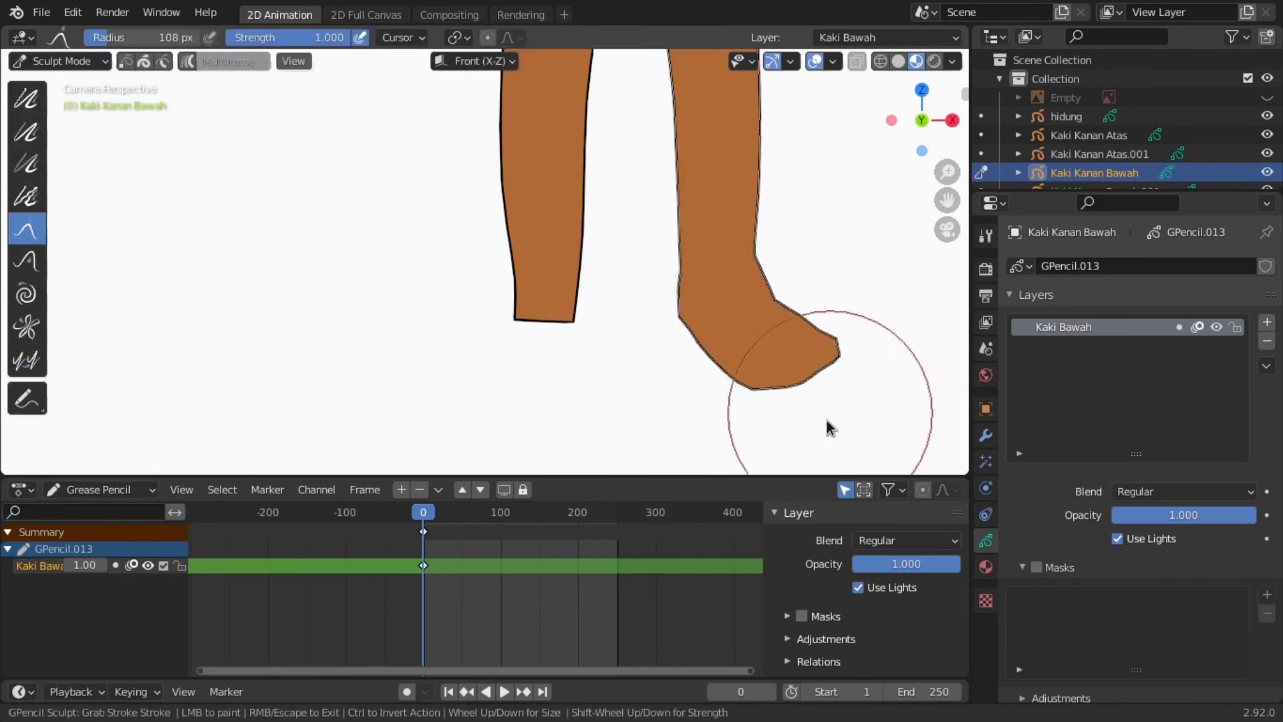
pyautogui.moveTo(758, 424); pyautogui.dragTo(747, 251)
pyautogui.click(27, 97)
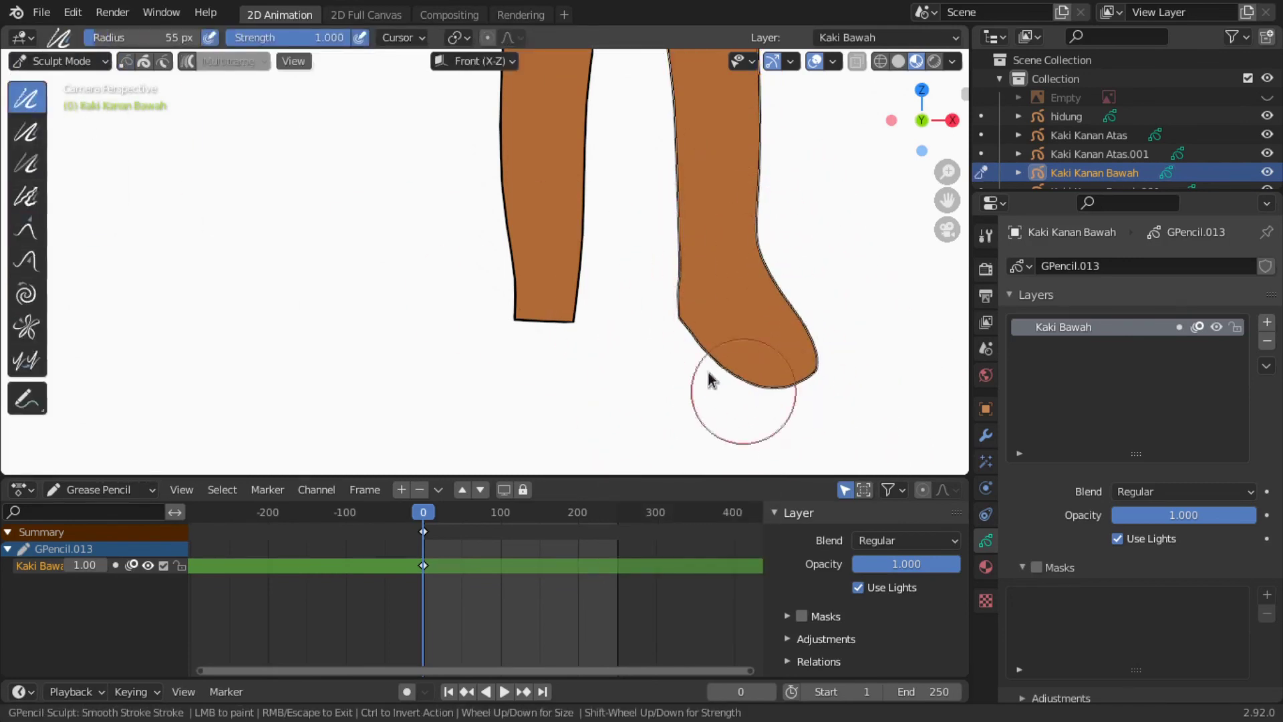
pyautogui.click(60, 60)
# Step: Select Kaki Kanan Bawah.001 and start grab-sculpting its bottom into a foot
pyautogui.click(67, 82)
pyautogui.click(60, 61)
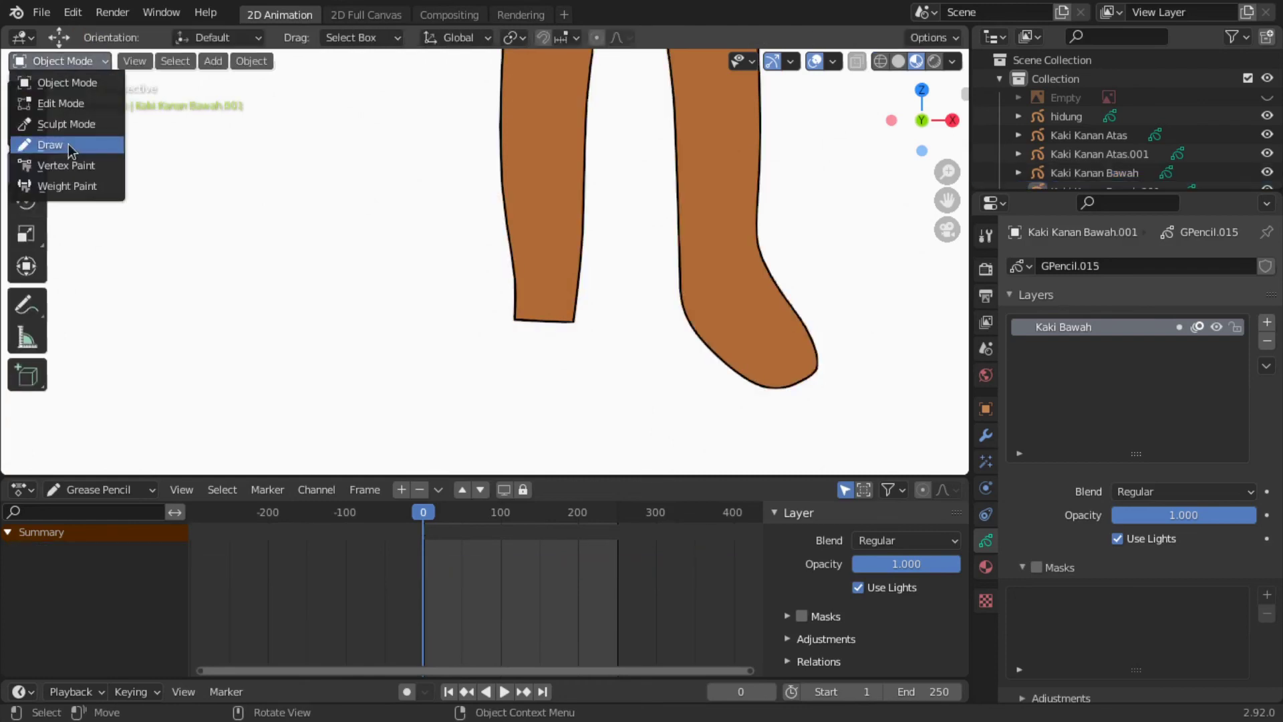
pyautogui.click(68, 144)
pyautogui.click(60, 61)
pyautogui.click(66, 123)
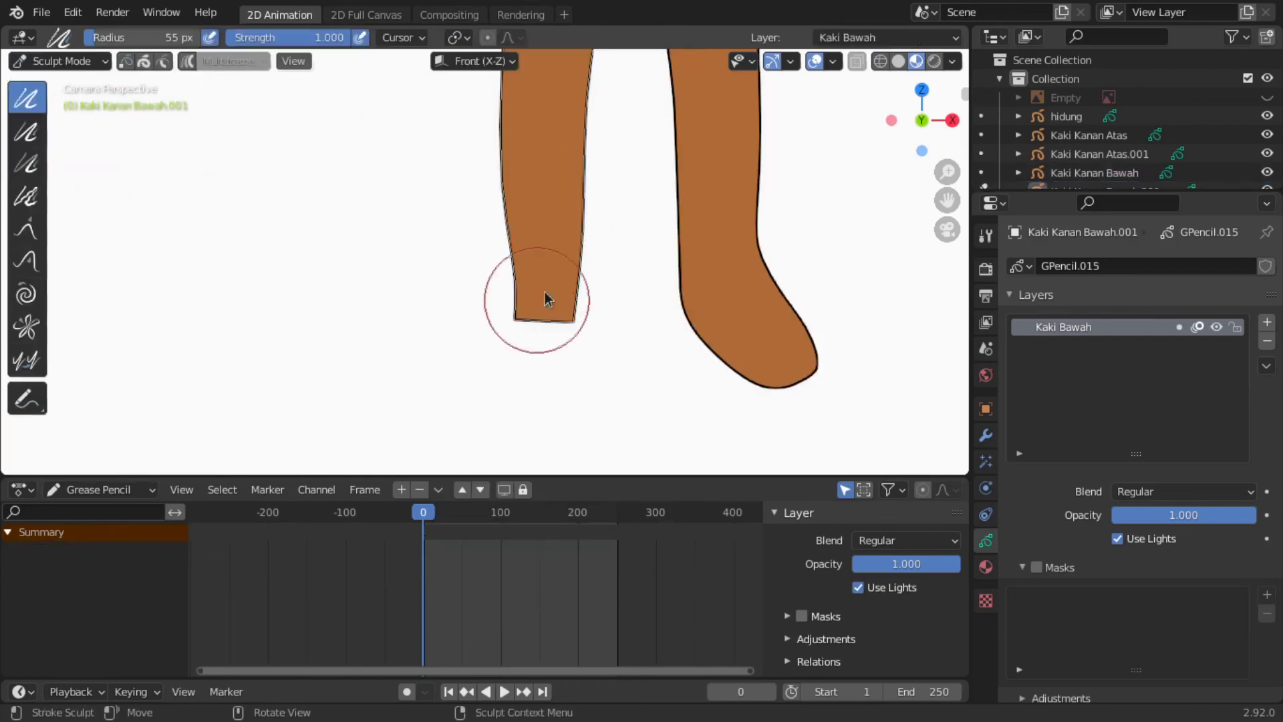
pyautogui.click(25, 230)
pyautogui.moveTo(555, 314)
pyautogui.mouseDown()
pyautogui.moveTo(565, 335)
pyautogui.moveTo(467, 295)
pyautogui.moveTo(554, 338)
pyautogui.moveTo(503, 291)
pyautogui.moveTo(563, 355)
pyautogui.moveTo(492, 273)
pyautogui.moveTo(436, 288)
pyautogui.moveTo(467, 392)
pyautogui.moveTo(501, 309)
pyautogui.moveTo(553, 409)
pyautogui.moveTo(464, 322)
pyautogui.moveTo(462, 339)
pyautogui.moveTo(502, 358)
pyautogui.moveTo(550, 348)
pyautogui.mouseUp()
pyautogui.click(27, 98)
pyautogui.click(25, 230)
pyautogui.click(27, 98)
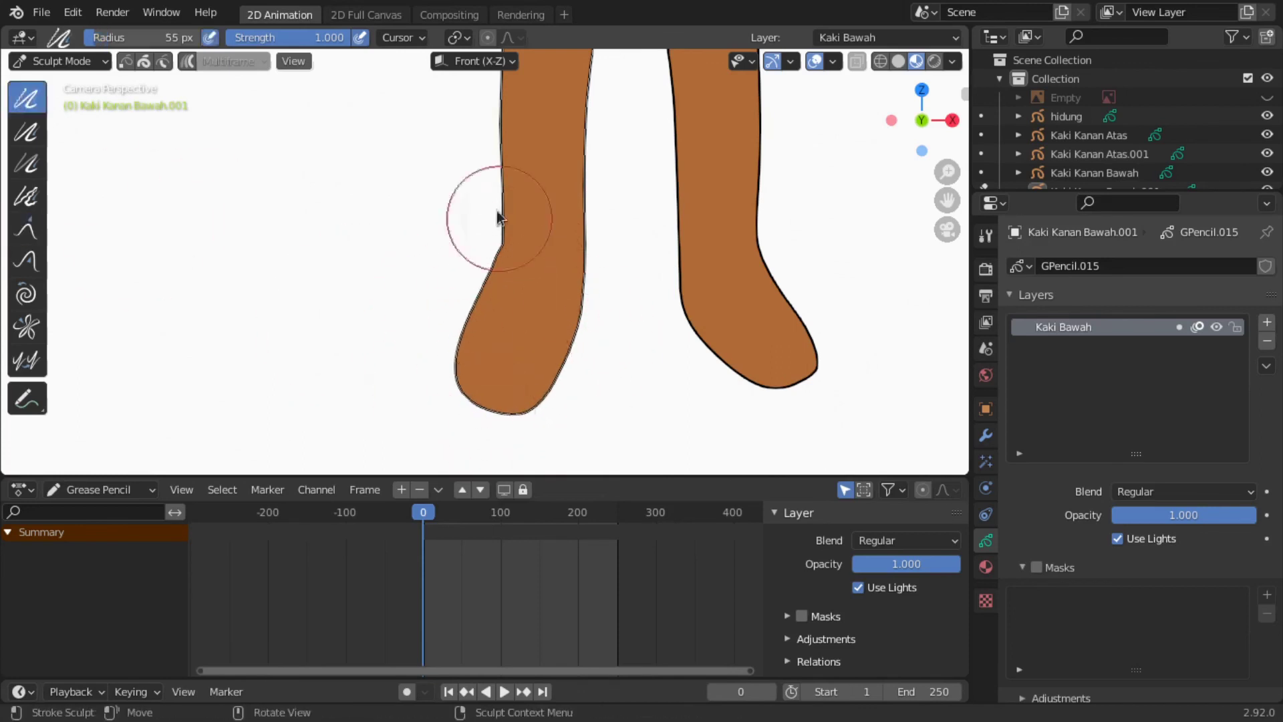
pyautogui.click(25, 230)
# Step: Smooth out the kink in the left foot outline and return to Object Mode
pyautogui.moveTo(481, 251); pyautogui.dragTo(502, 275)
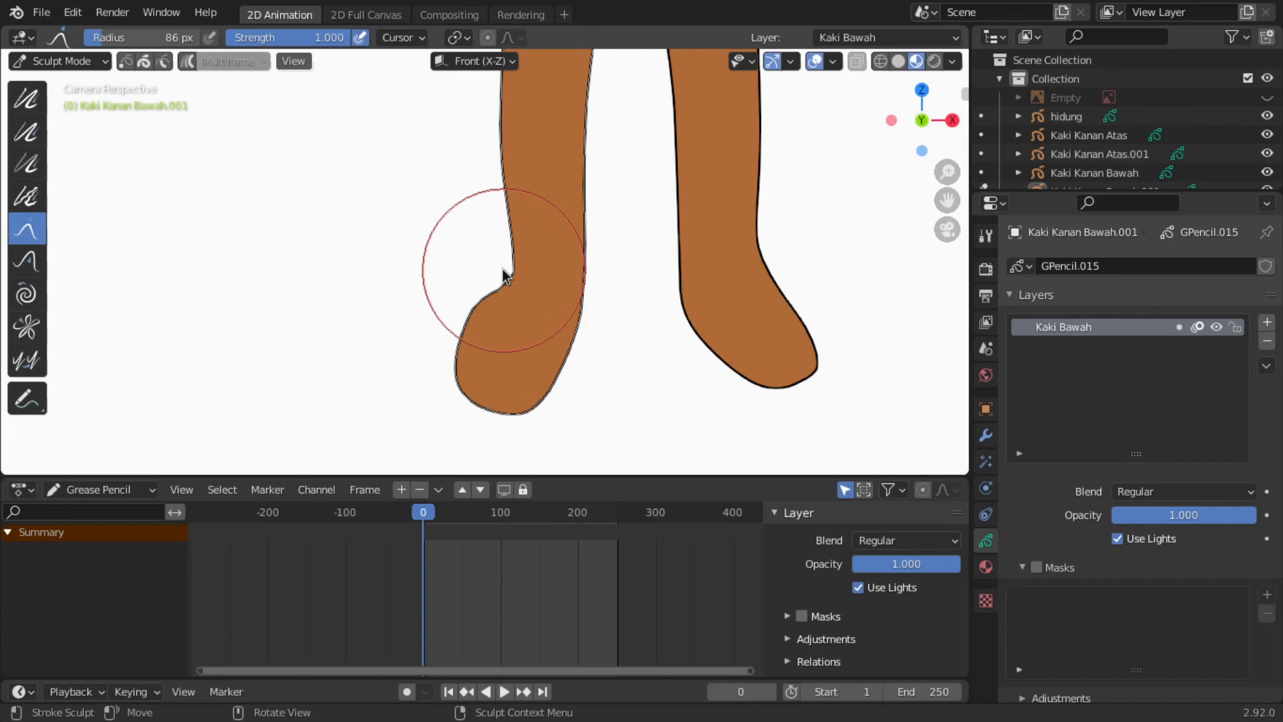
pyautogui.moveTo(504, 274)
pyautogui.mouseDown()
pyautogui.moveTo(475, 380)
pyautogui.moveTo(450, 344)
pyautogui.mouseUp()
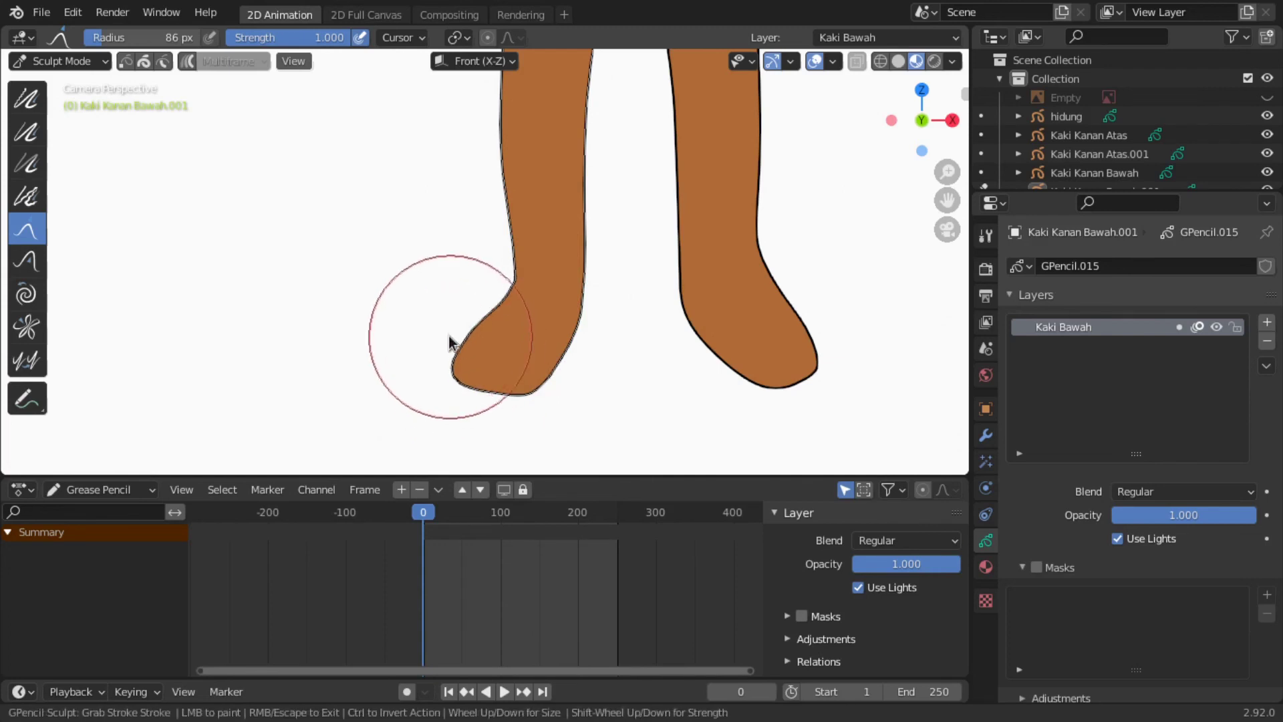
pyautogui.scroll(-6, 610, 307)
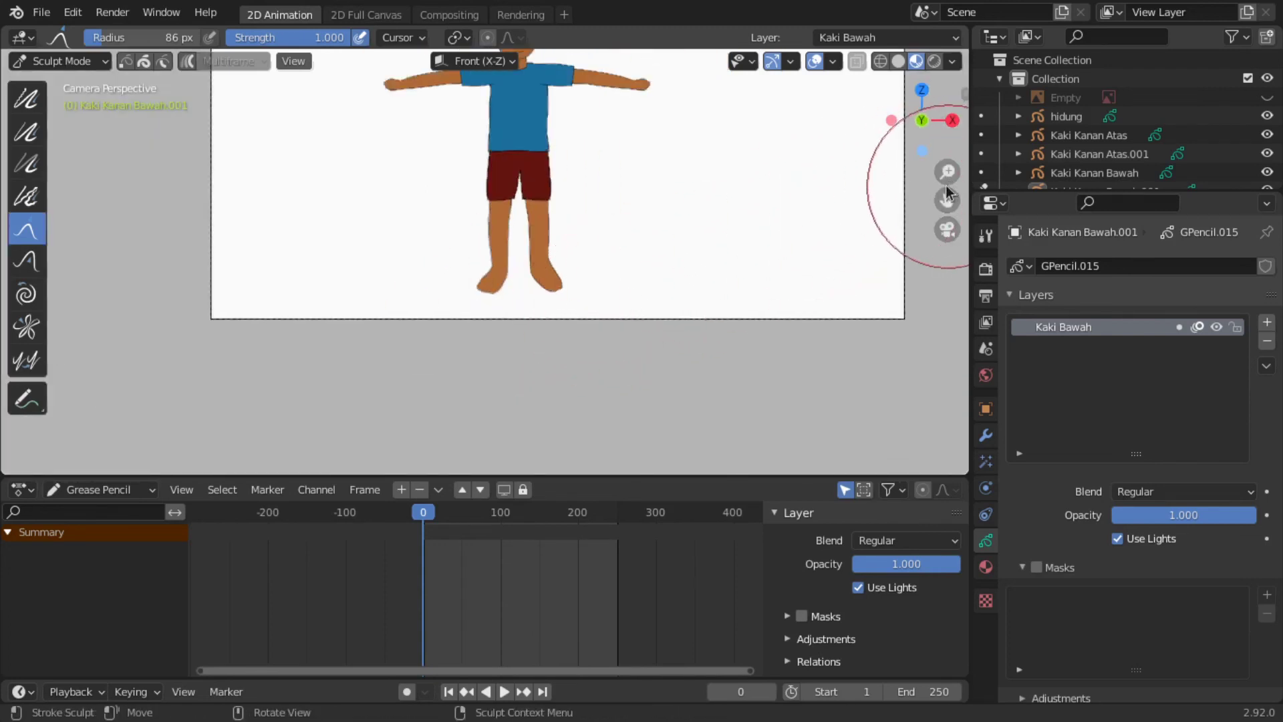
pyautogui.moveTo(948, 194); pyautogui.dragTo(948, 310)
pyautogui.click(86, 62)
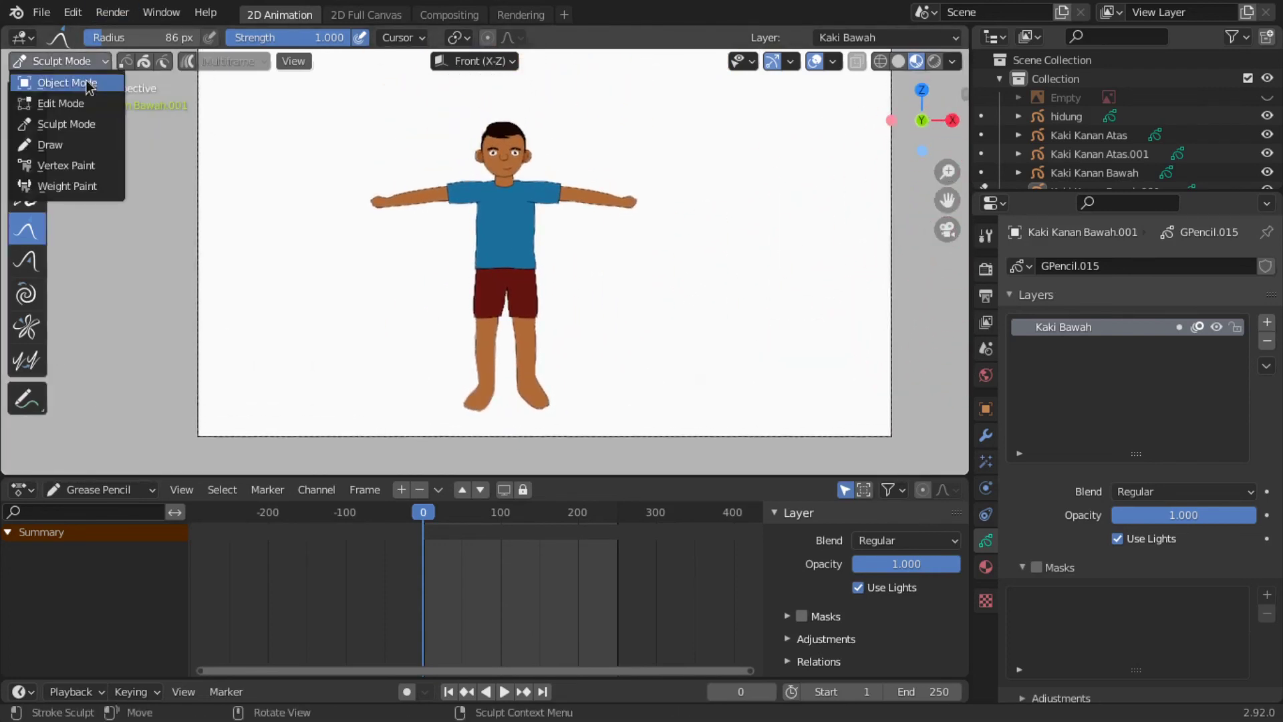
pyautogui.click(87, 83)
pyautogui.scroll(2, 547, 274)
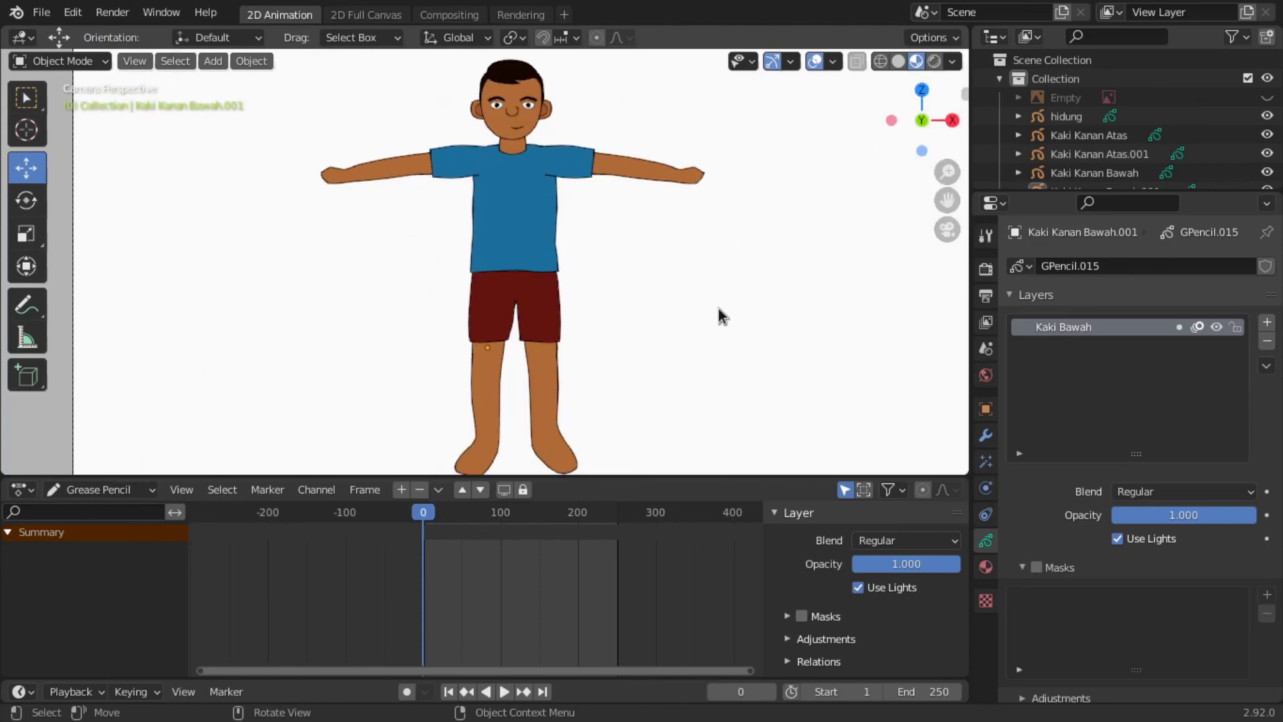
# Step: Scale the right forearm, right upper arm and left upper arm up by about 1.12
pyautogui.click(605, 162)
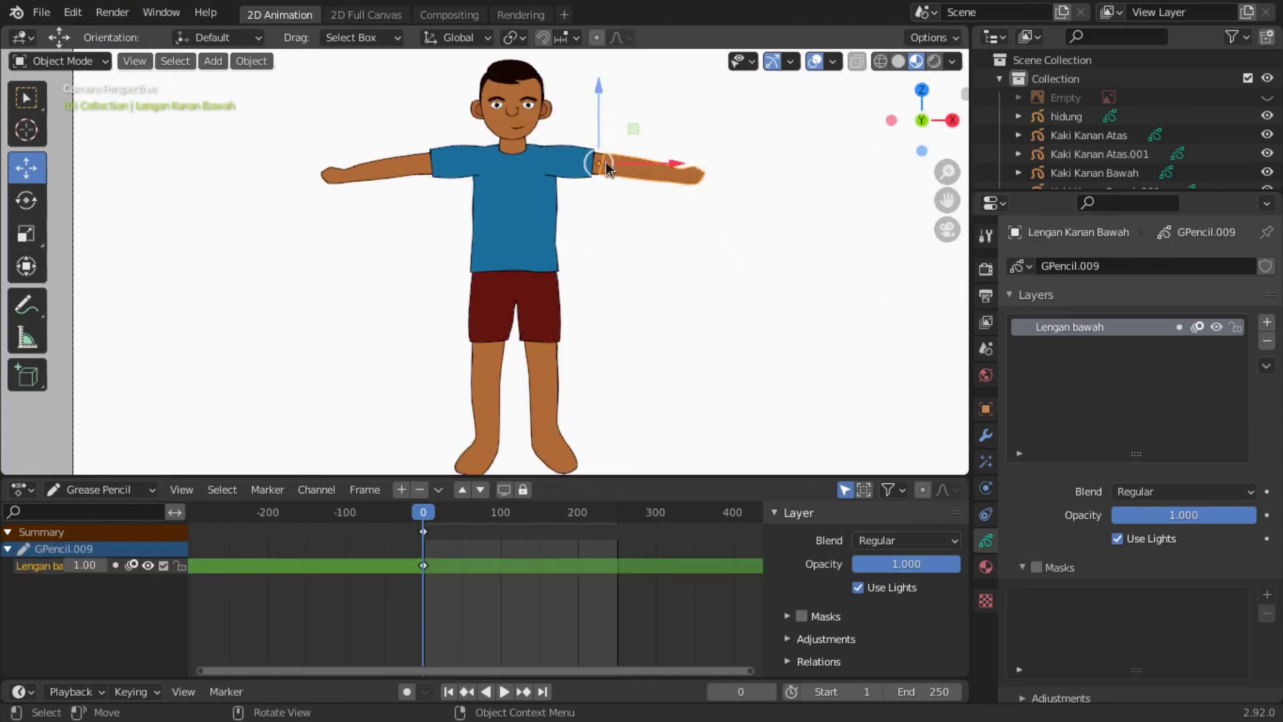
pyautogui.keyDown('shift'); pyautogui.click(549, 157); pyautogui.keyUp('shift')
pyautogui.keyDown('shift'); pyautogui.click(425, 175); pyautogui.keyUp('shift')
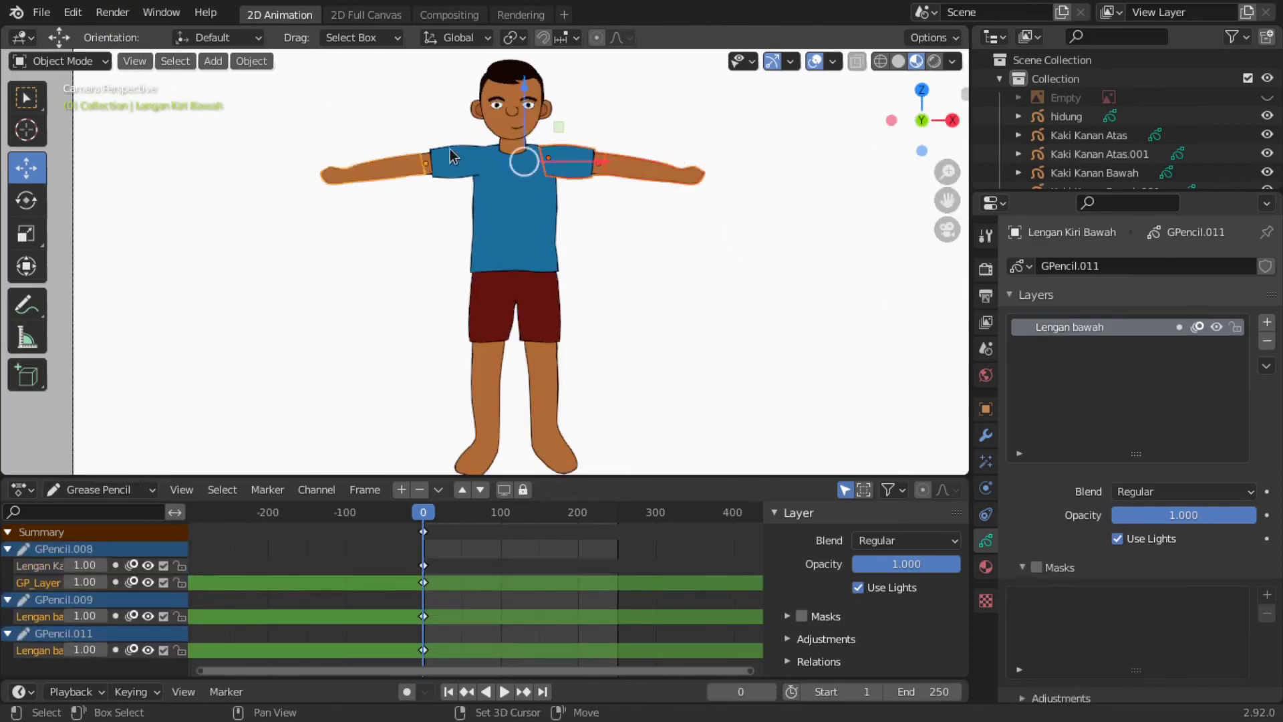
pyautogui.press('s')
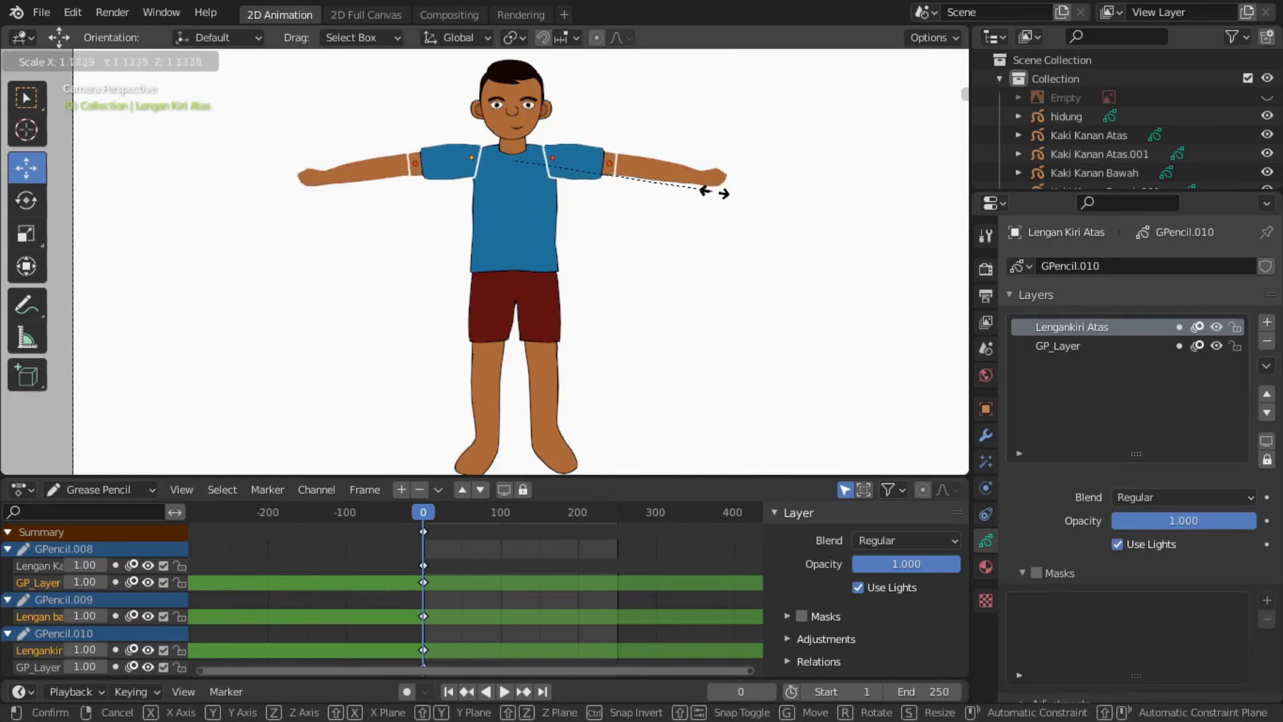
pyautogui.click(725, 193)
pyautogui.scroll(3, 573, 129)
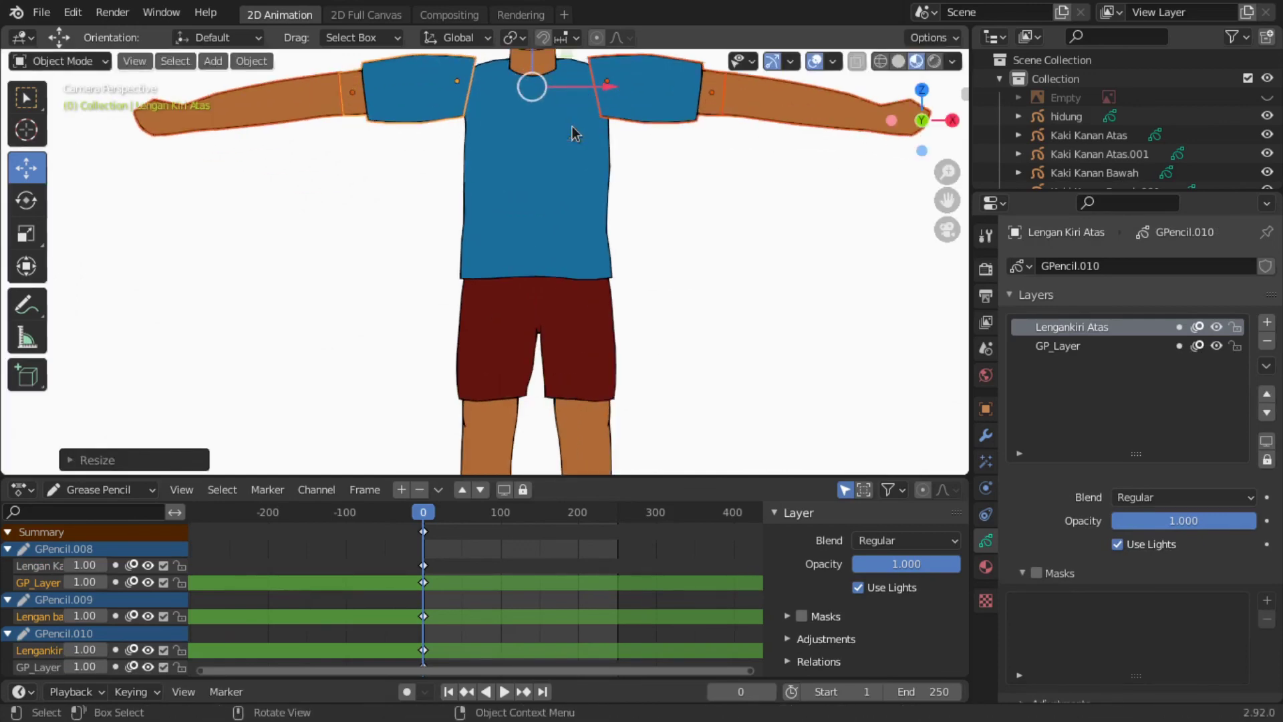